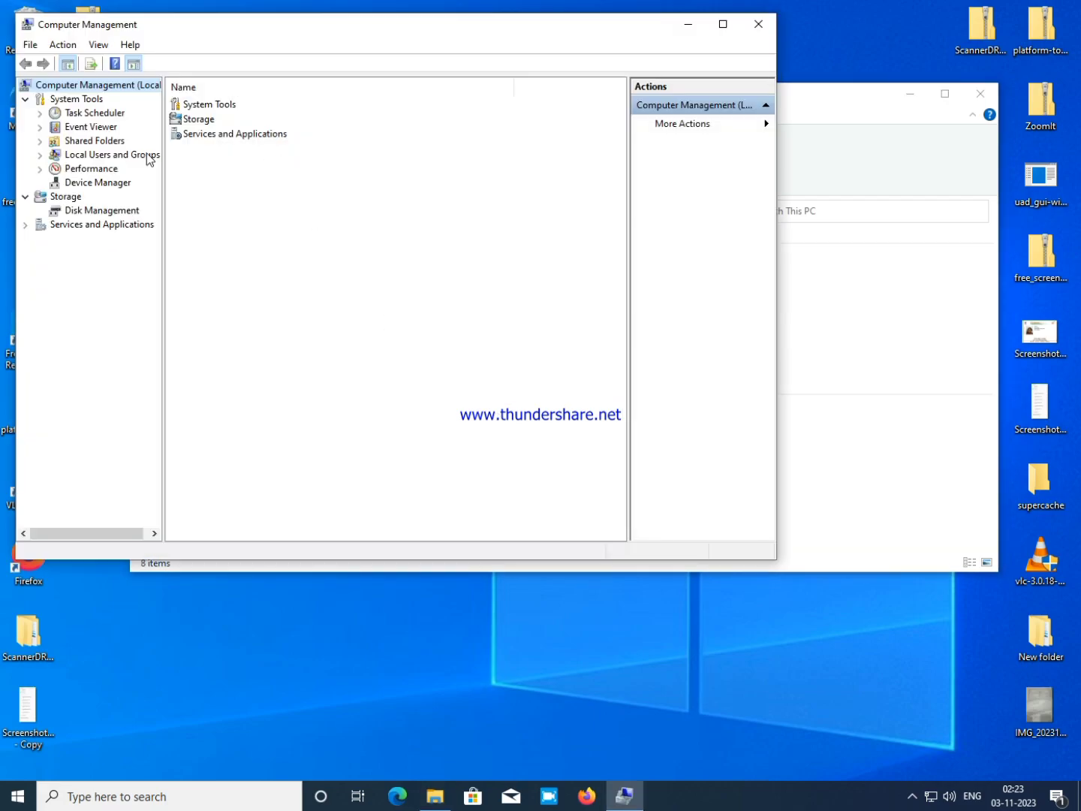
# - Close the File Explorer window and open Device Manager in Computer Management
pyautogui.click(970, 96)
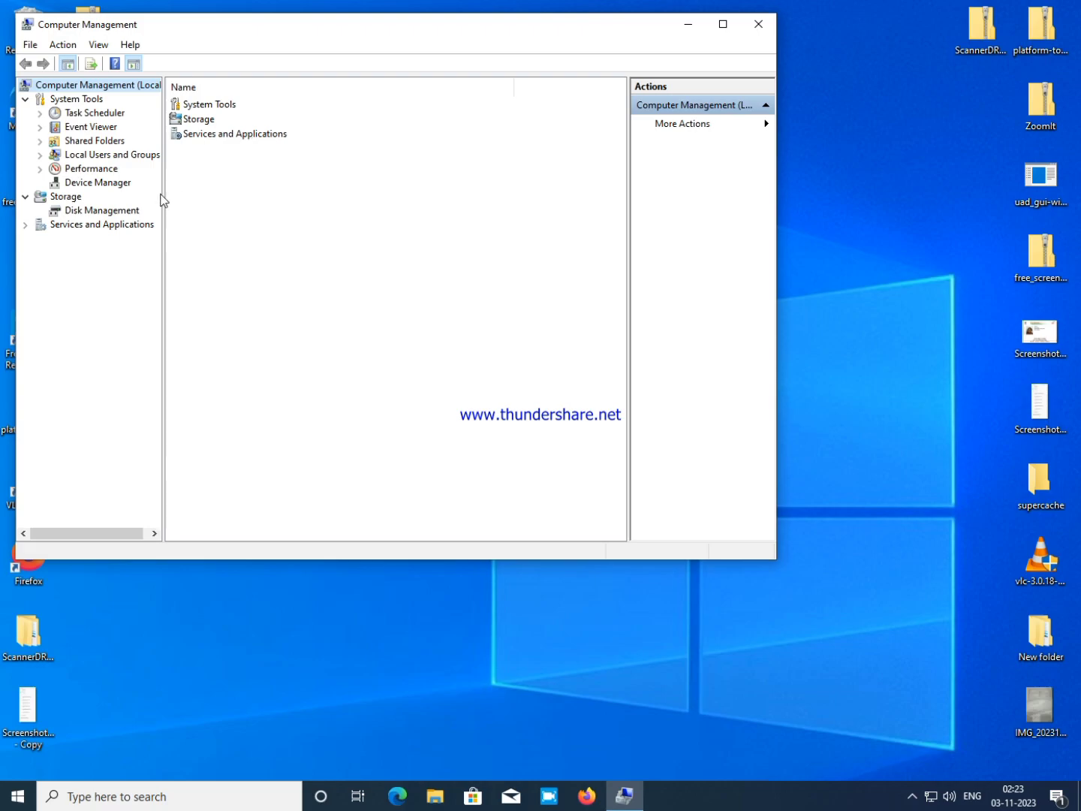
pyautogui.moveTo(332, 24); pyautogui.dragTo(601, 80)
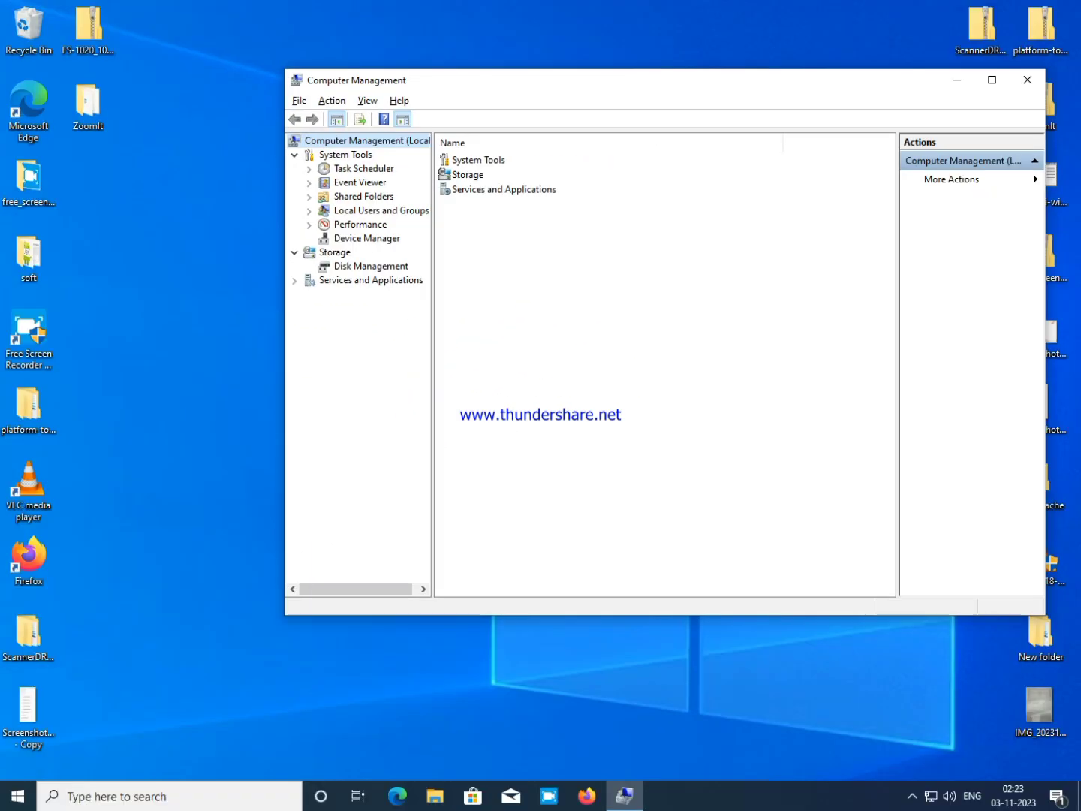
pyautogui.press('alt')
pyautogui.click(361, 238)
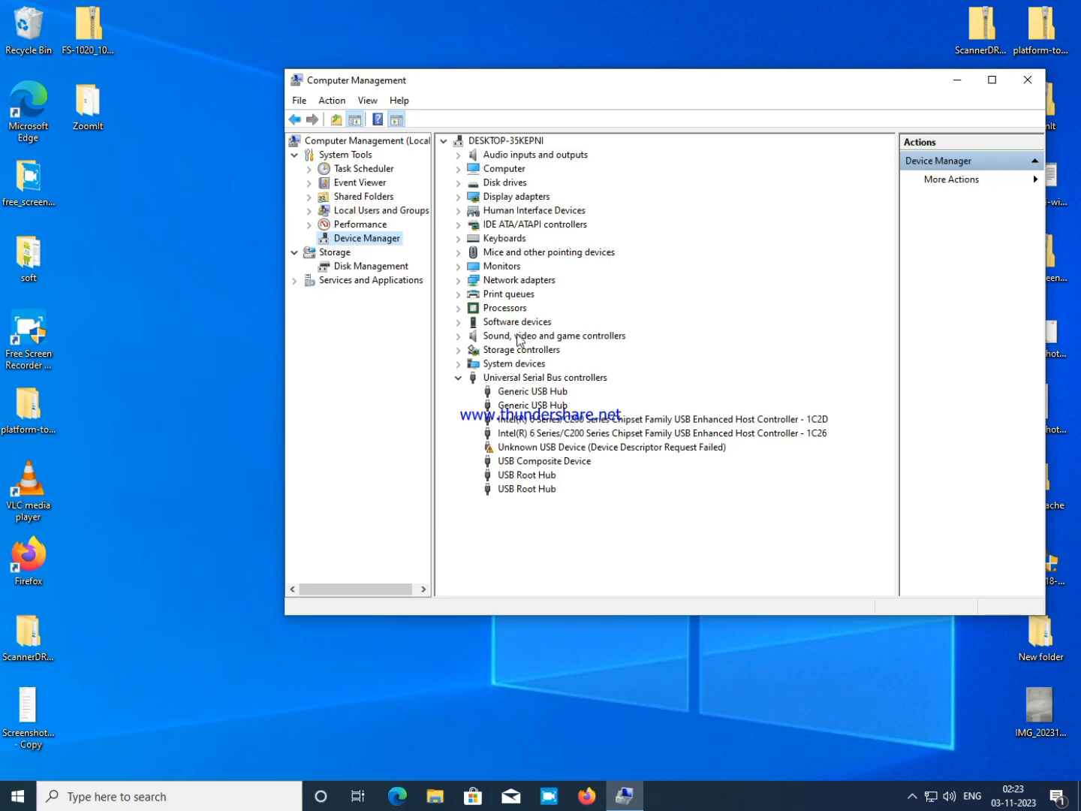
# - Open the properties of the Unknown USB Device (Device Descriptor Request Failed) and check its driver details
pyautogui.doubleClick(513, 449)
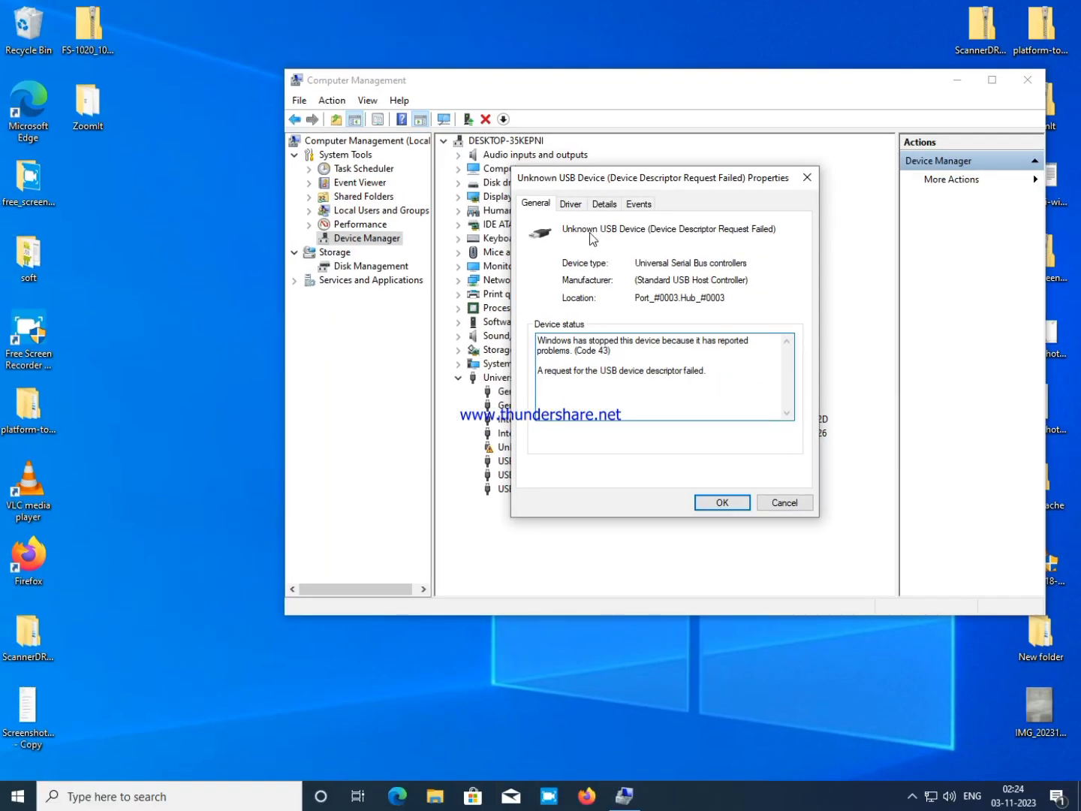
pyautogui.click(542, 73)
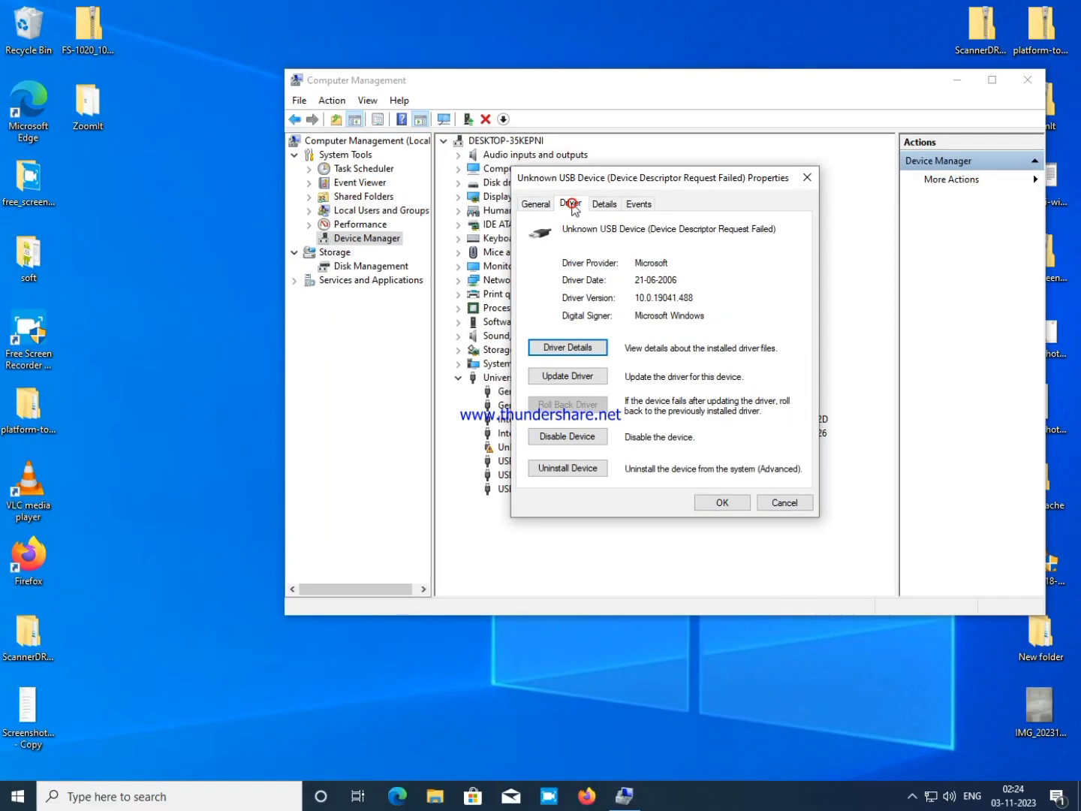
pyautogui.click(571, 348)
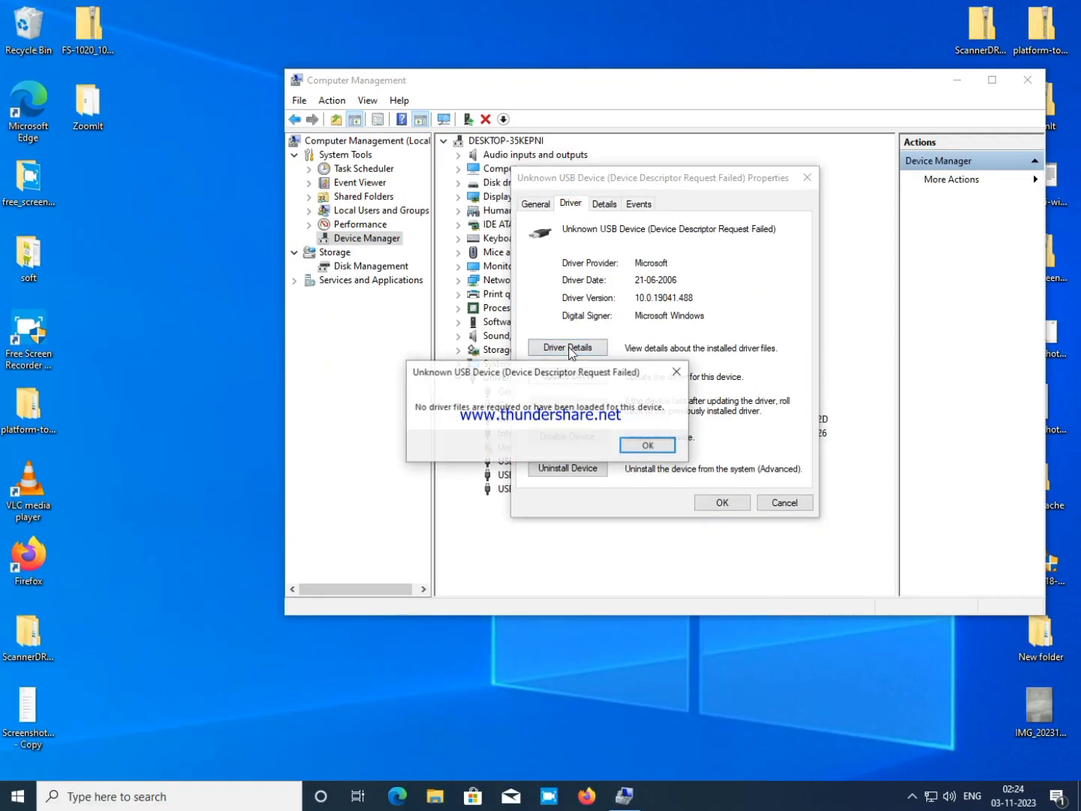
pyautogui.click(642, 442)
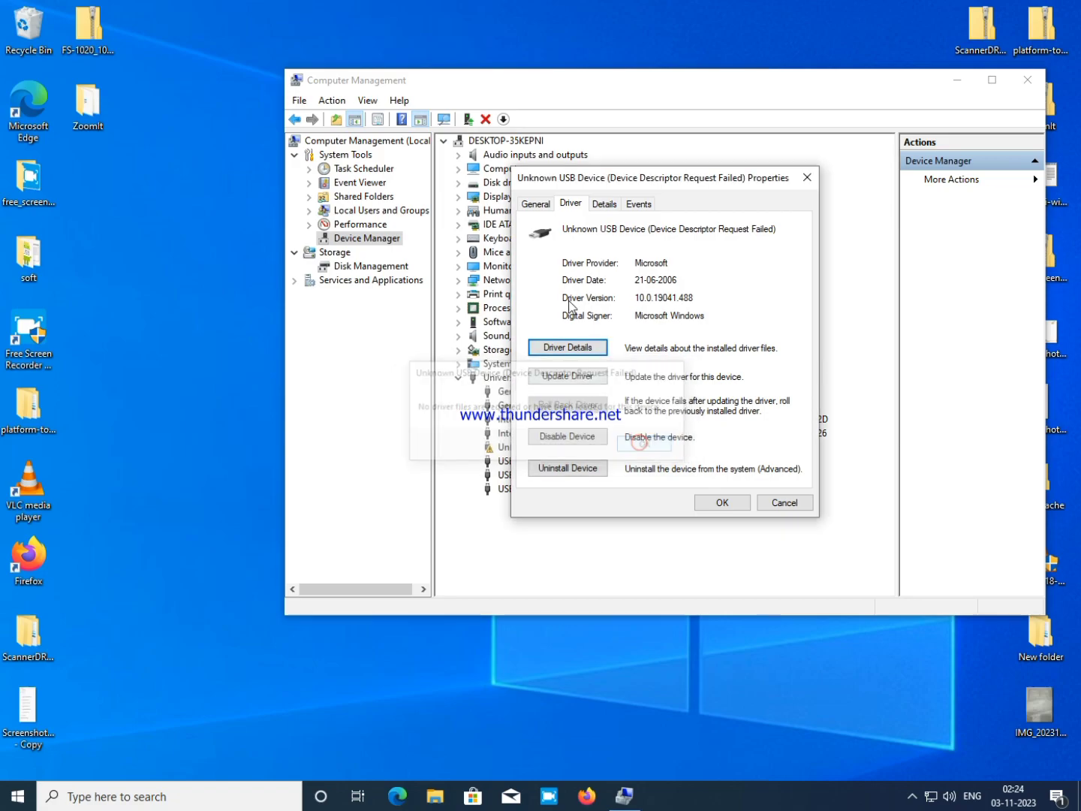
# - Show the unknown device's Hardware Ids and copy the listed value, closing its properties and Computer Management
pyautogui.click(605, 203)
pyautogui.click(593, 319)
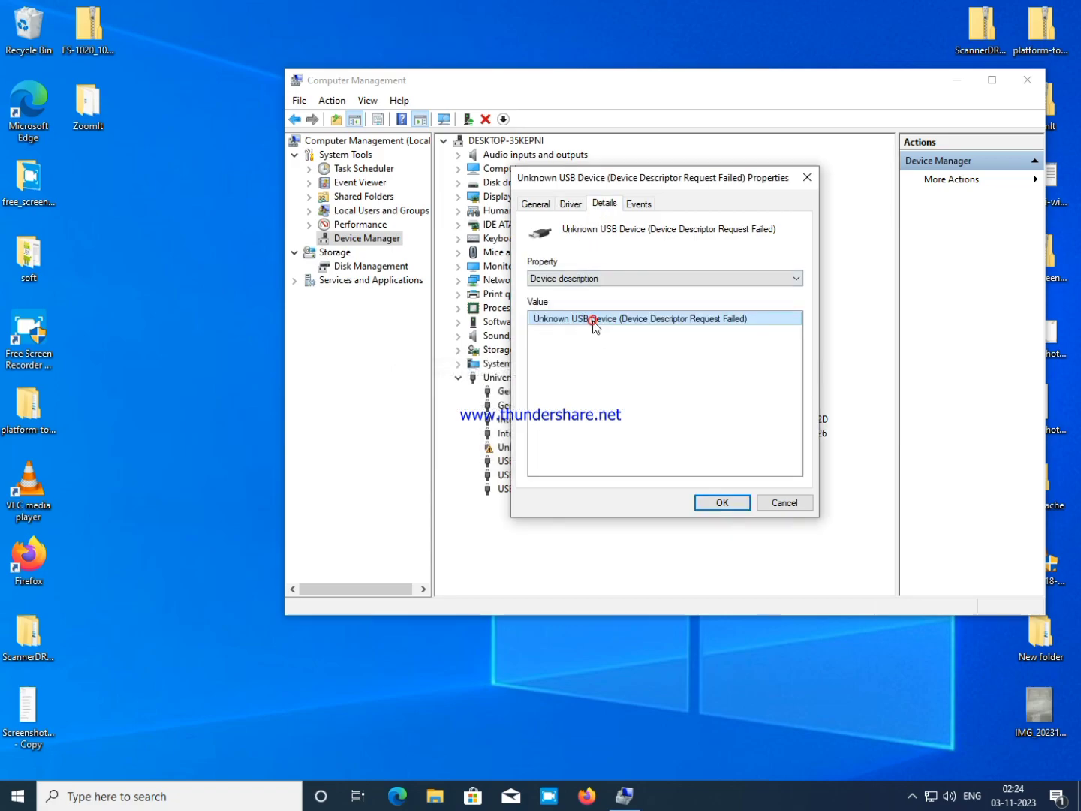
pyautogui.click(582, 281)
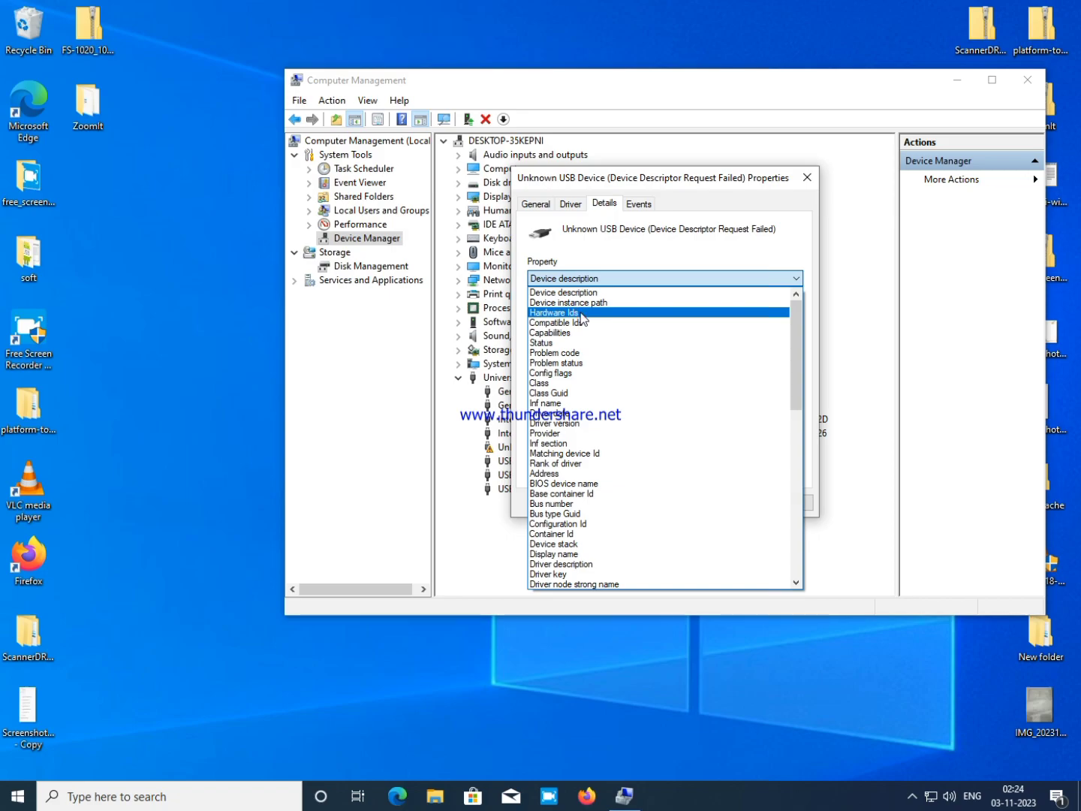
pyautogui.click(581, 314)
pyautogui.rightClick(575, 325)
pyautogui.click(608, 337)
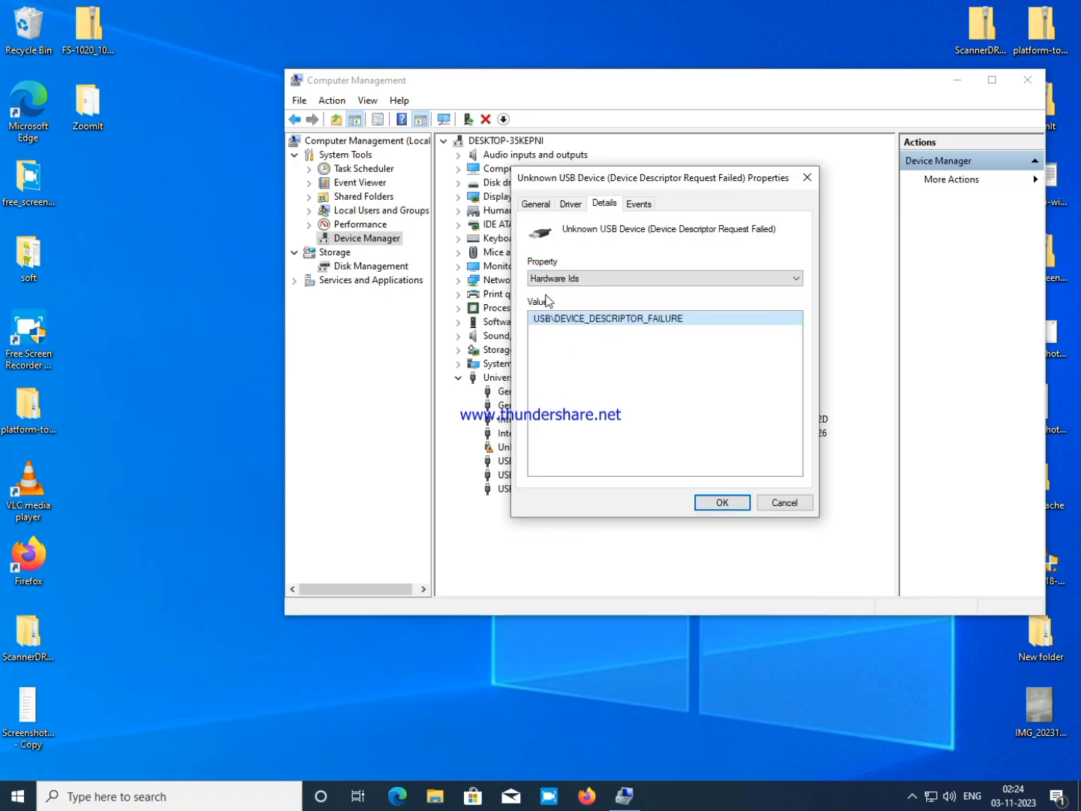
pyautogui.click(800, 180)
pyautogui.click(1028, 81)
# - Switch to Firefox and search Google for "kyosera 1020 driver"
pyautogui.click(584, 801)
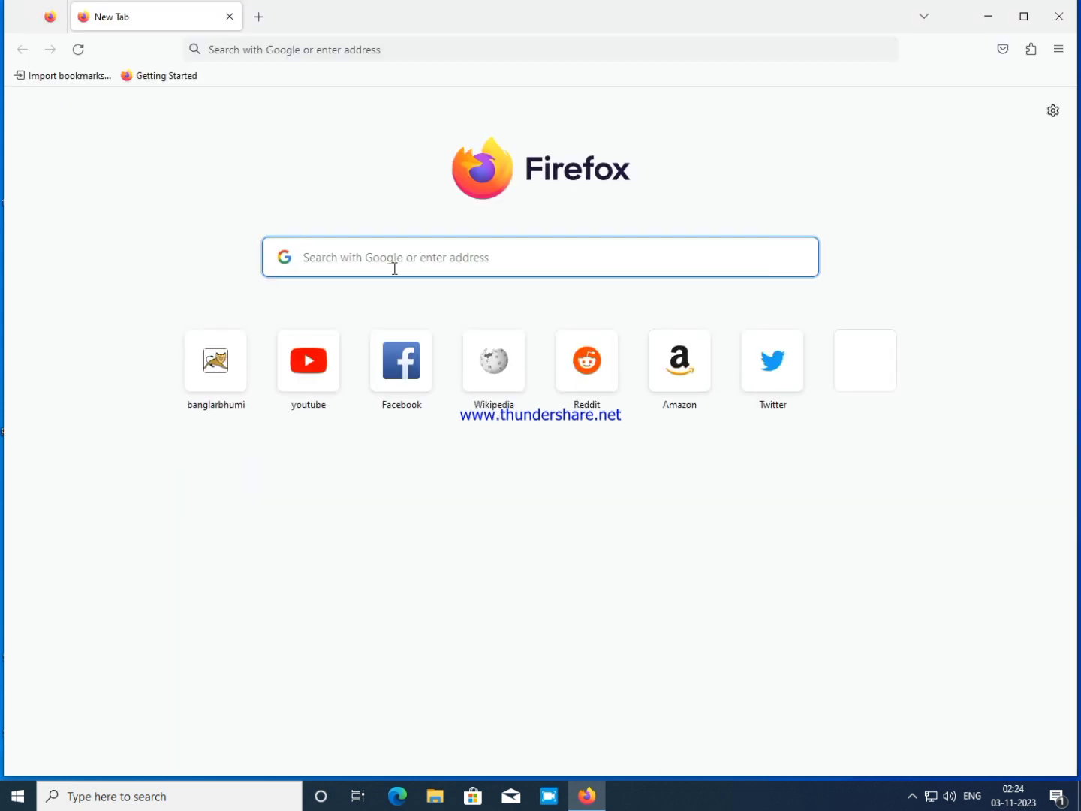
pyautogui.rightClick(396, 262)
pyautogui.click(361, 257)
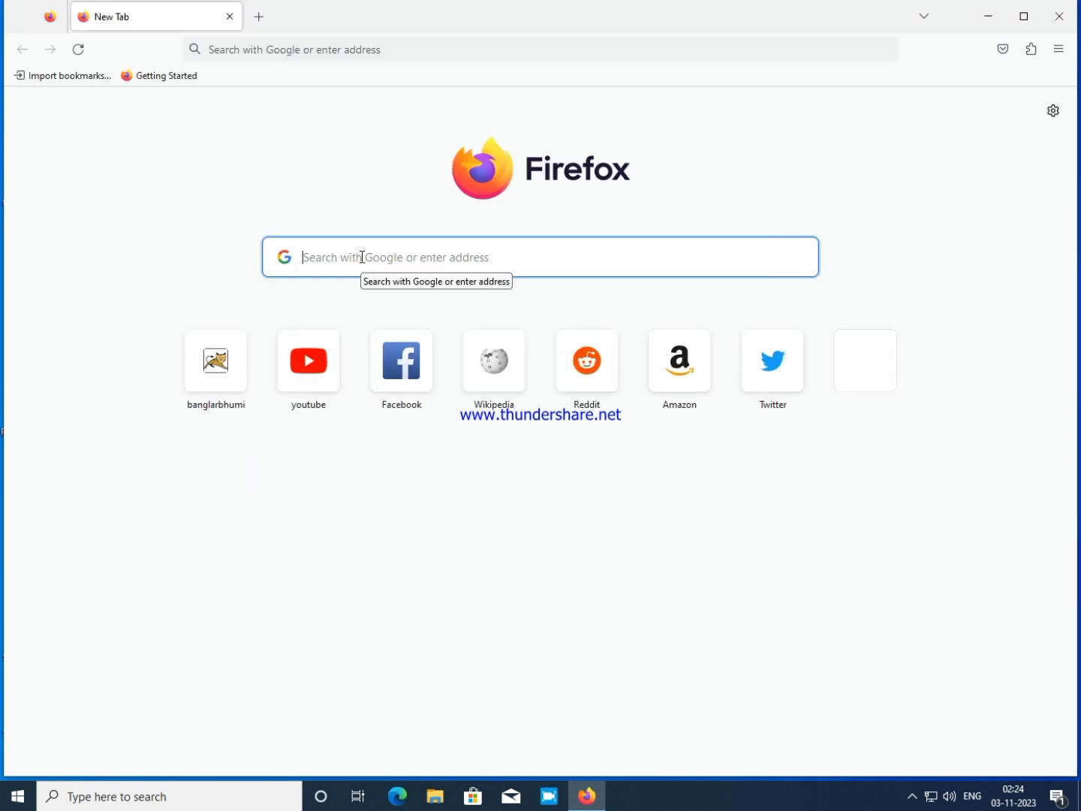
pyautogui.write('kyose')
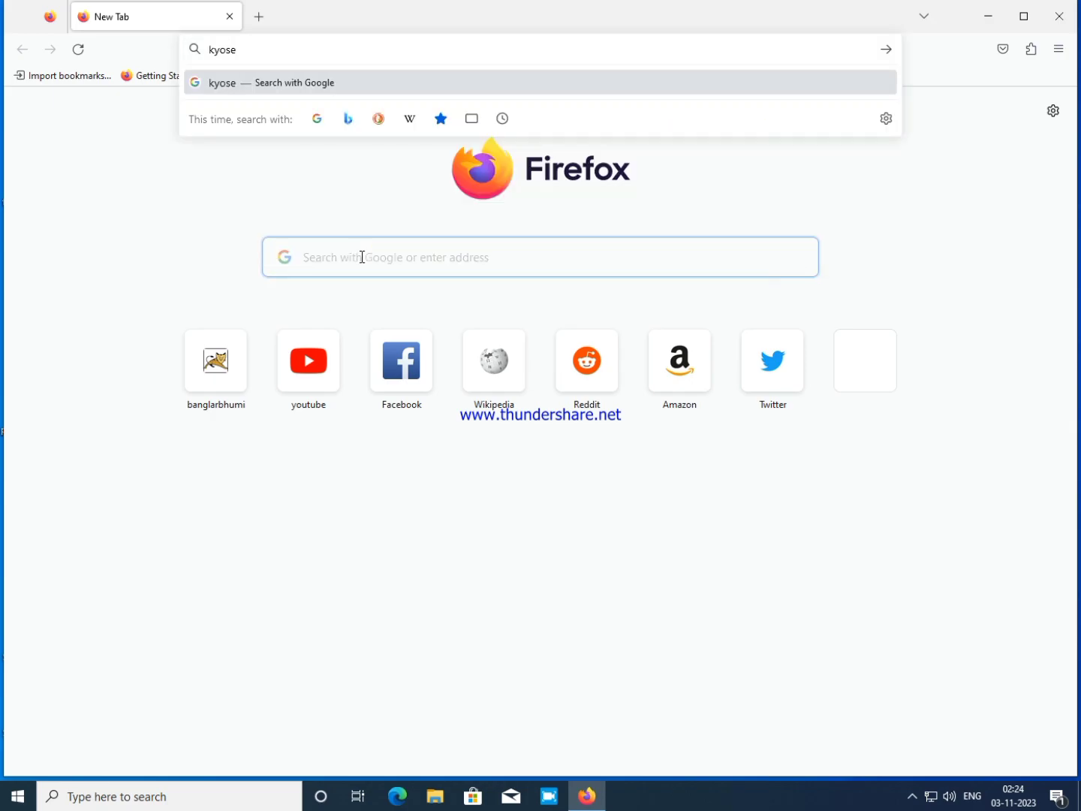
pyautogui.write('ra 102')
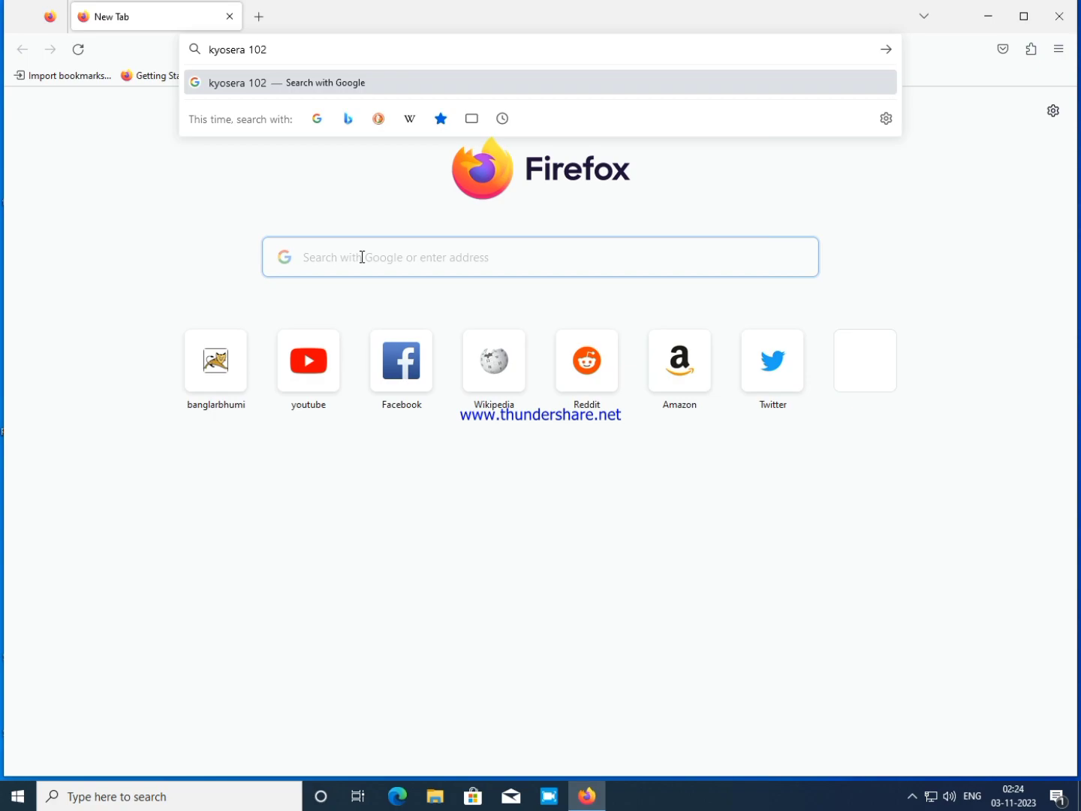
pyautogui.write('0 driver')
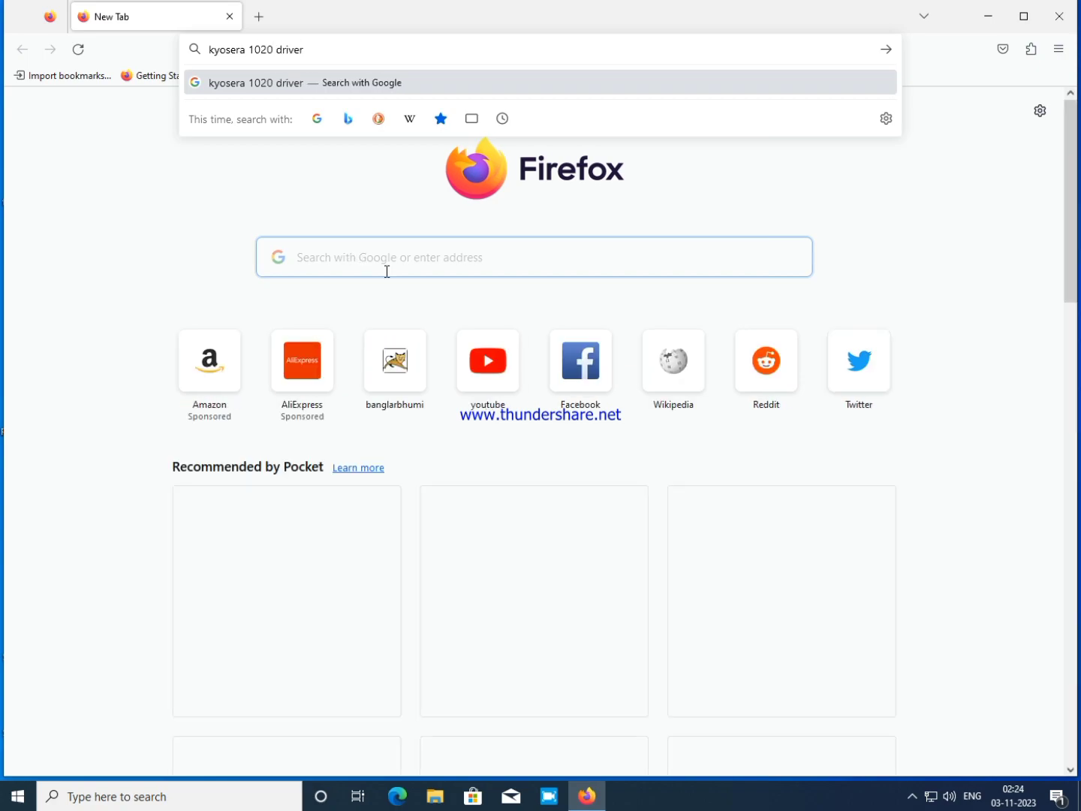
pyautogui.press('Return')
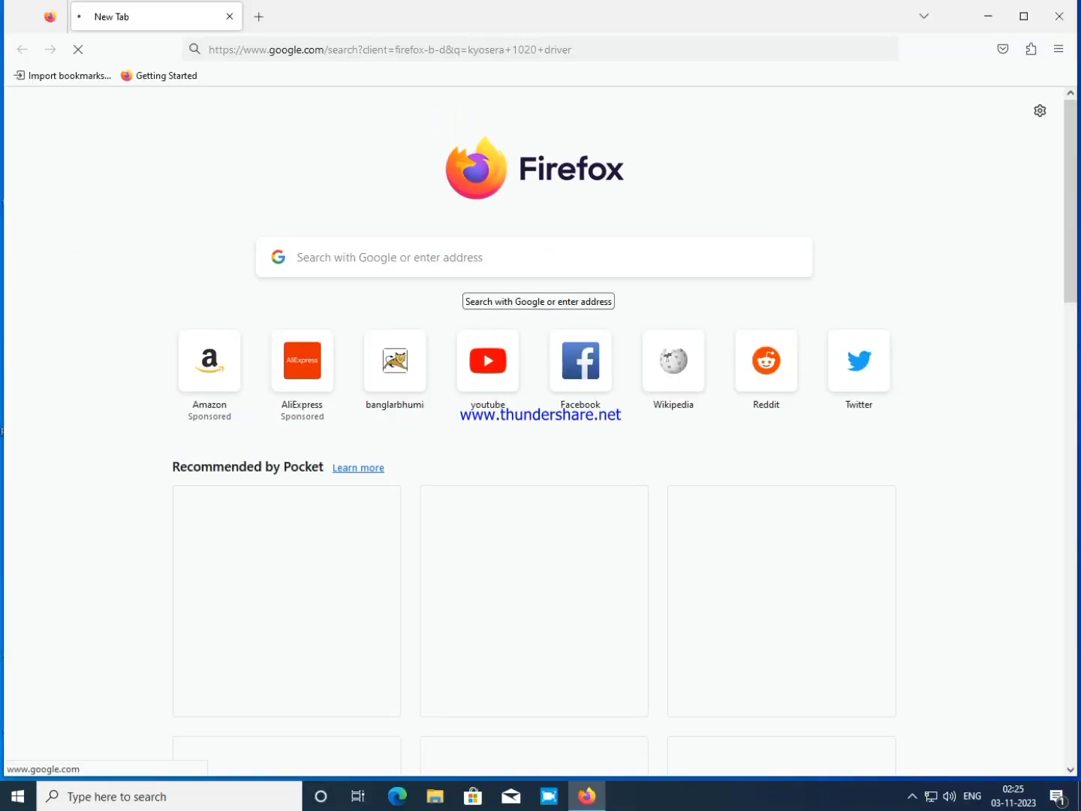
pyautogui.click(619, 49)
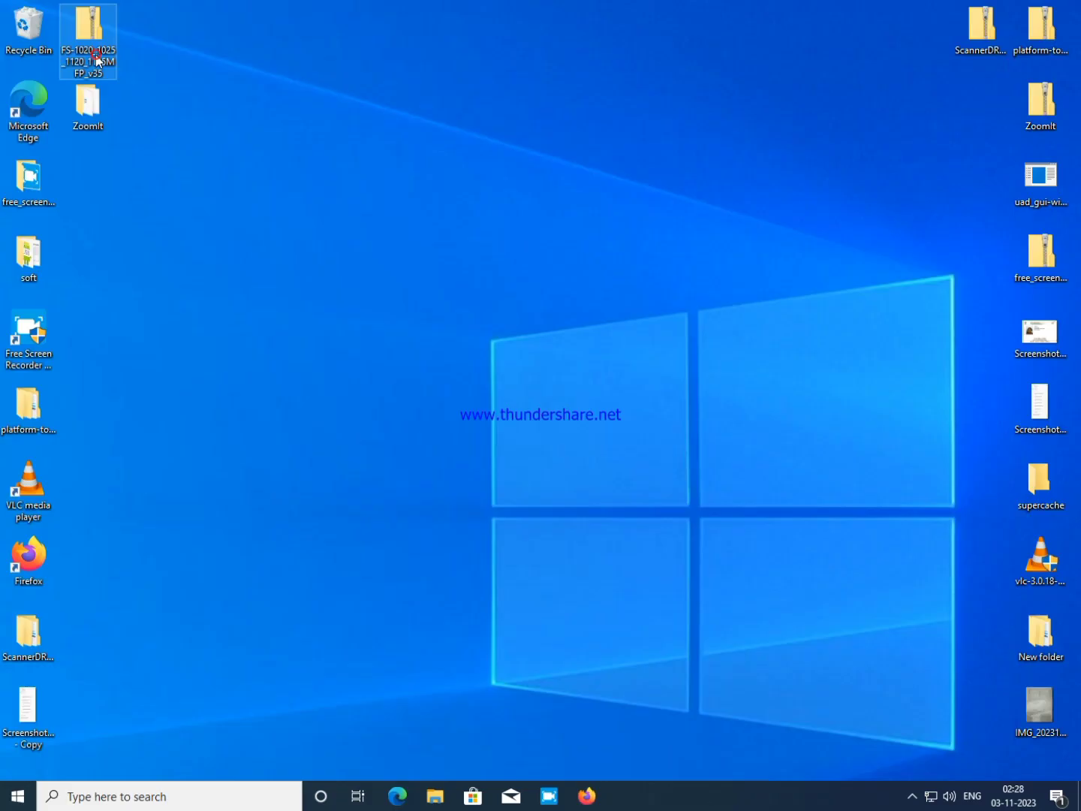
# - Move the FS-1020_1025_1120_1125MFP_v35 zip archive to the middle of the desktop
pyautogui.rightClick(95, 54)
pyautogui.click(462, 100)
pyautogui.moveTo(103, 47); pyautogui.dragTo(458, 353)
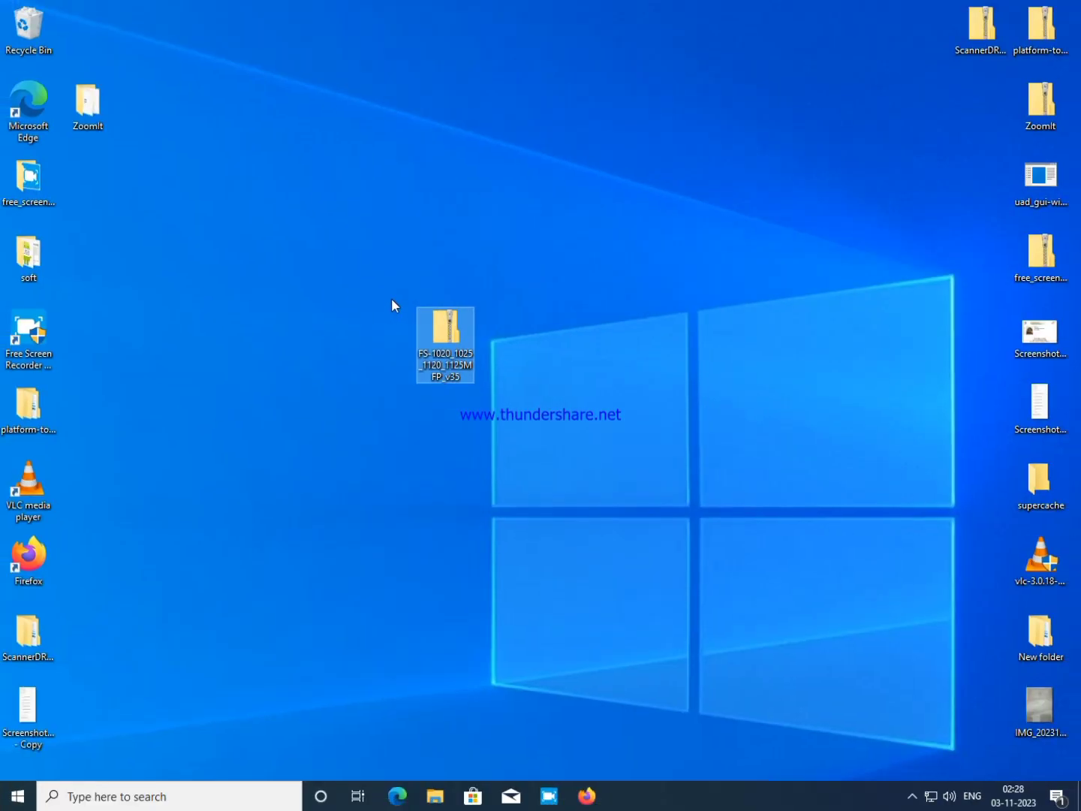
# - Extract the FS-1020_1025_1120_1125MFP_v35 archive to a desktop folder of the same name, with extracted files shown when complete
pyautogui.rightClick(459, 362)
pyautogui.click(492, 395)
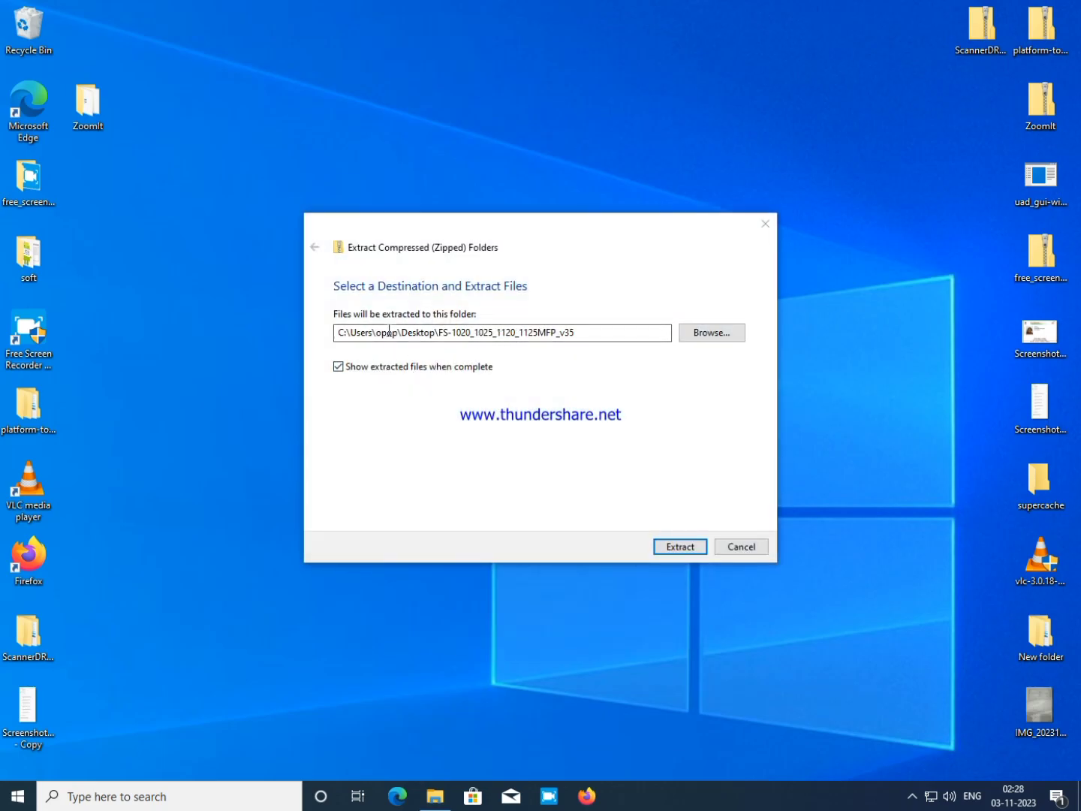
pyautogui.click(680, 548)
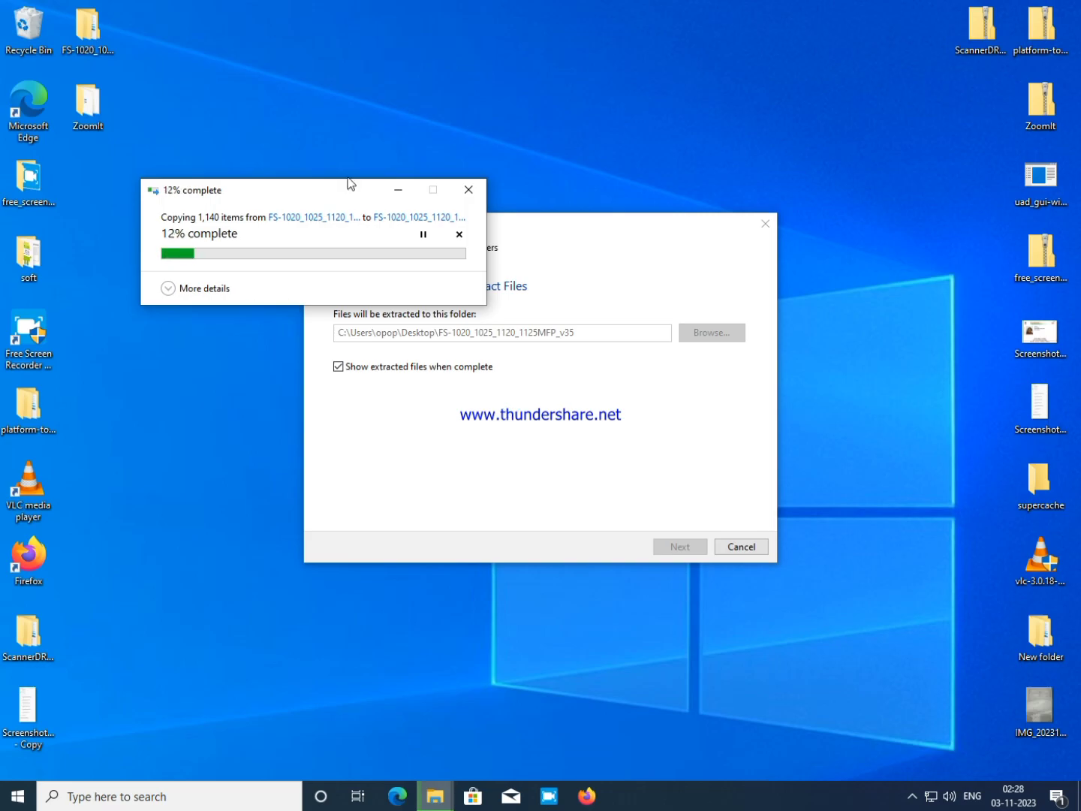
pyautogui.moveTo(326, 188); pyautogui.dragTo(545, 285)
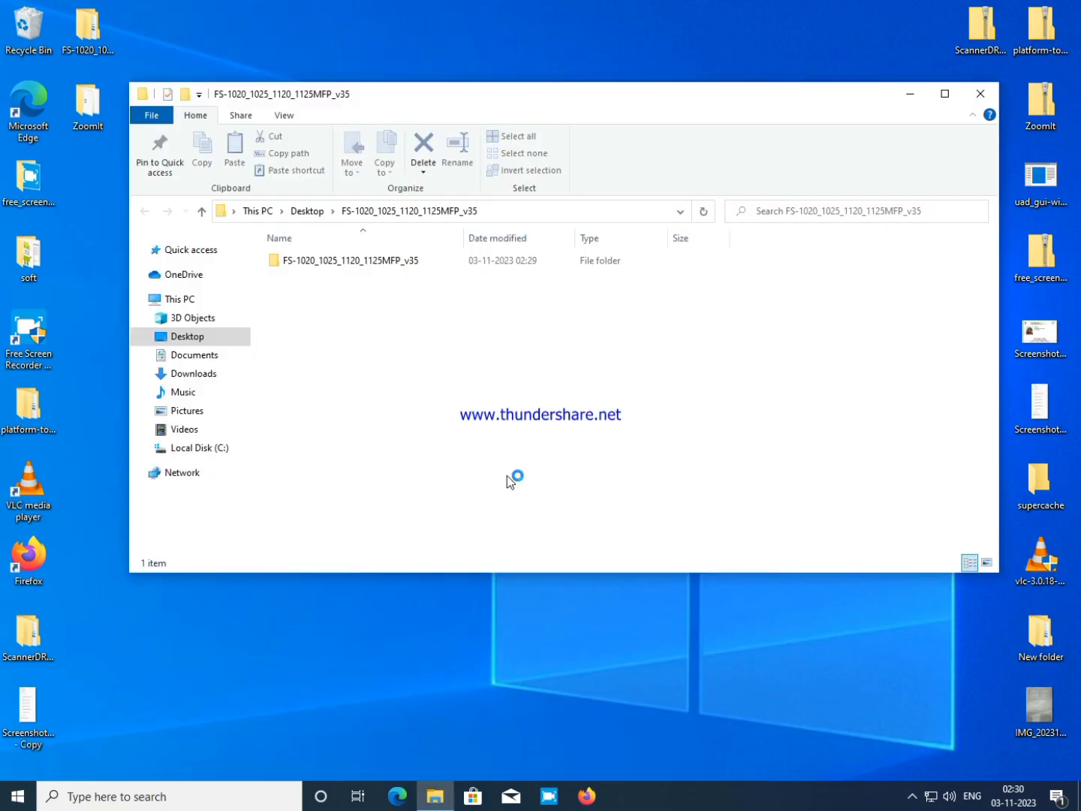
# - Open the inner FS-1020_1025_1120_1125MFP_v35 folder and run the Setup application
pyautogui.moveTo(376, 276)
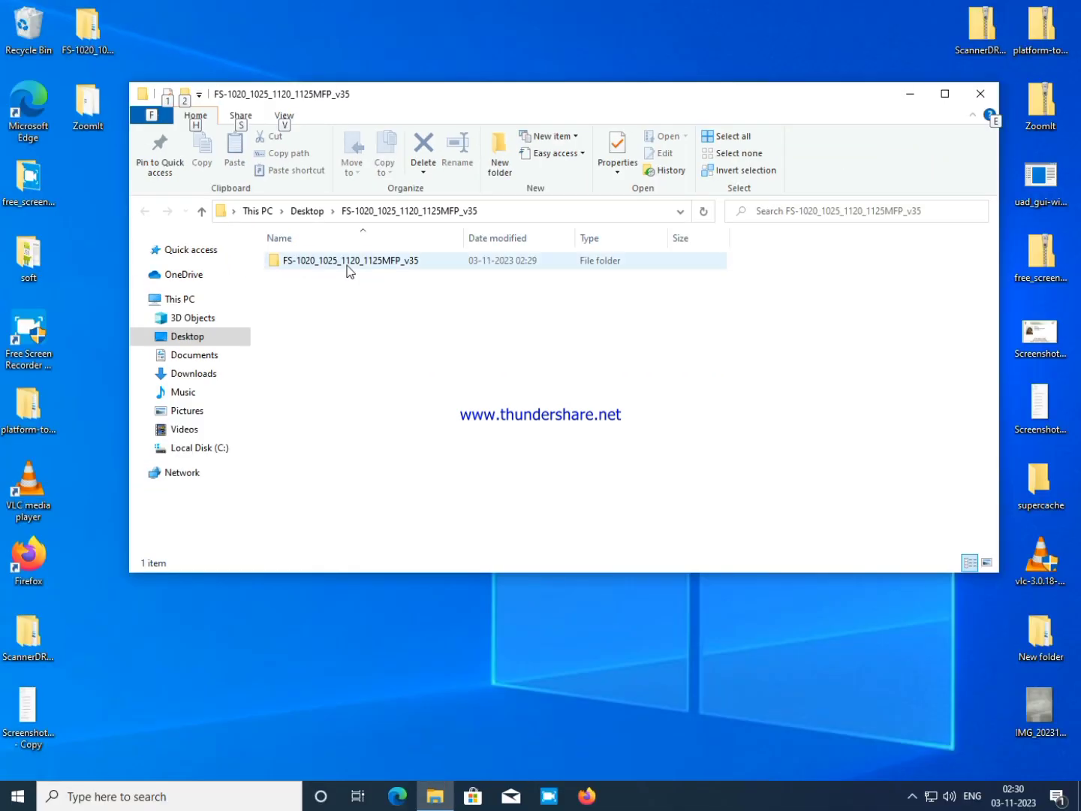
pyautogui.doubleClick(351, 273)
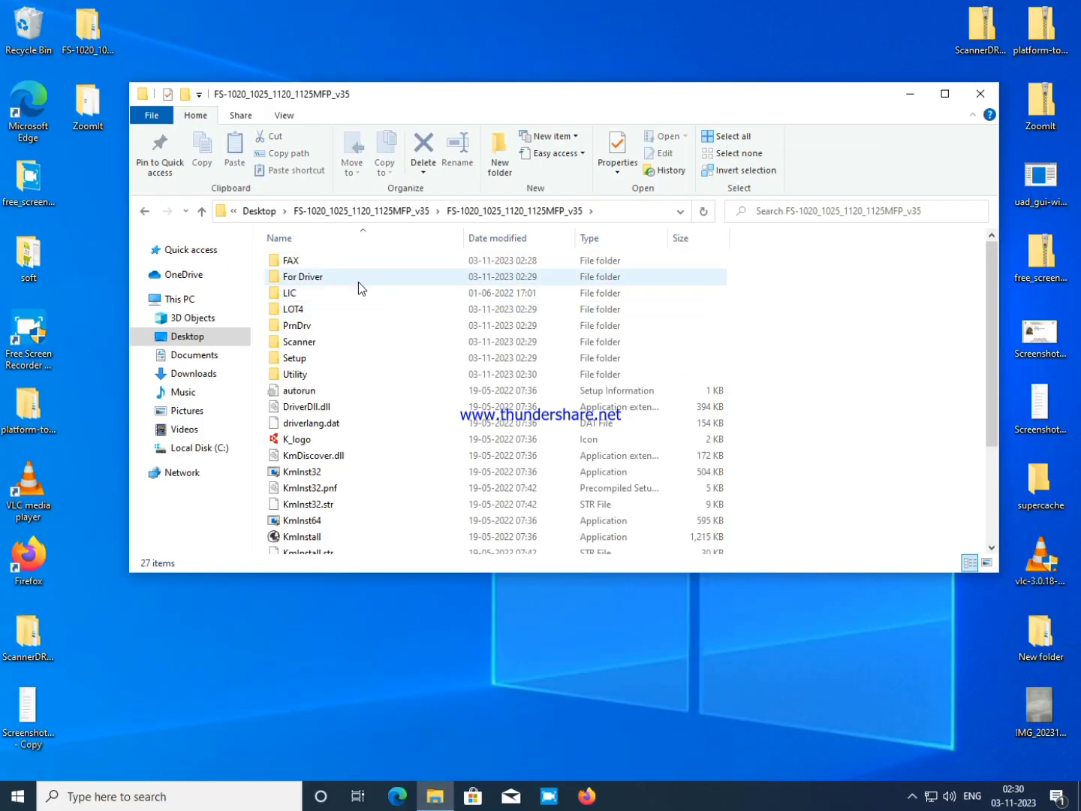
pyautogui.scroll(-3, 360, 407)
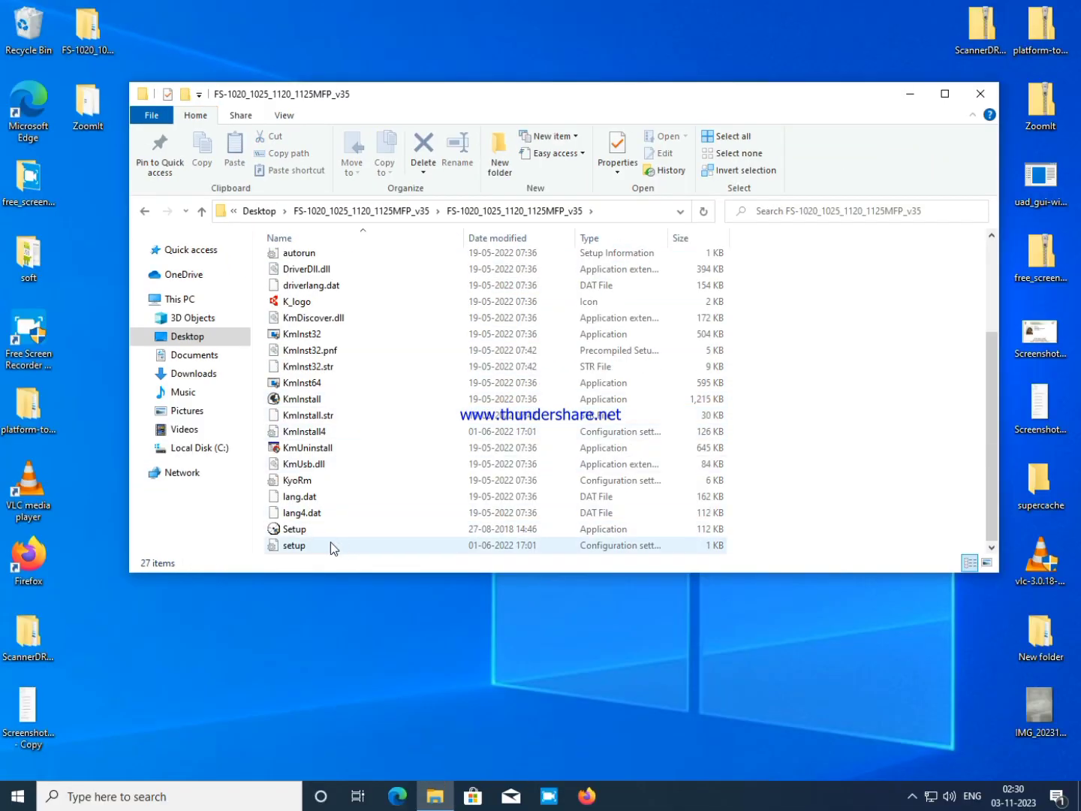
pyautogui.scroll(3, 334, 387)
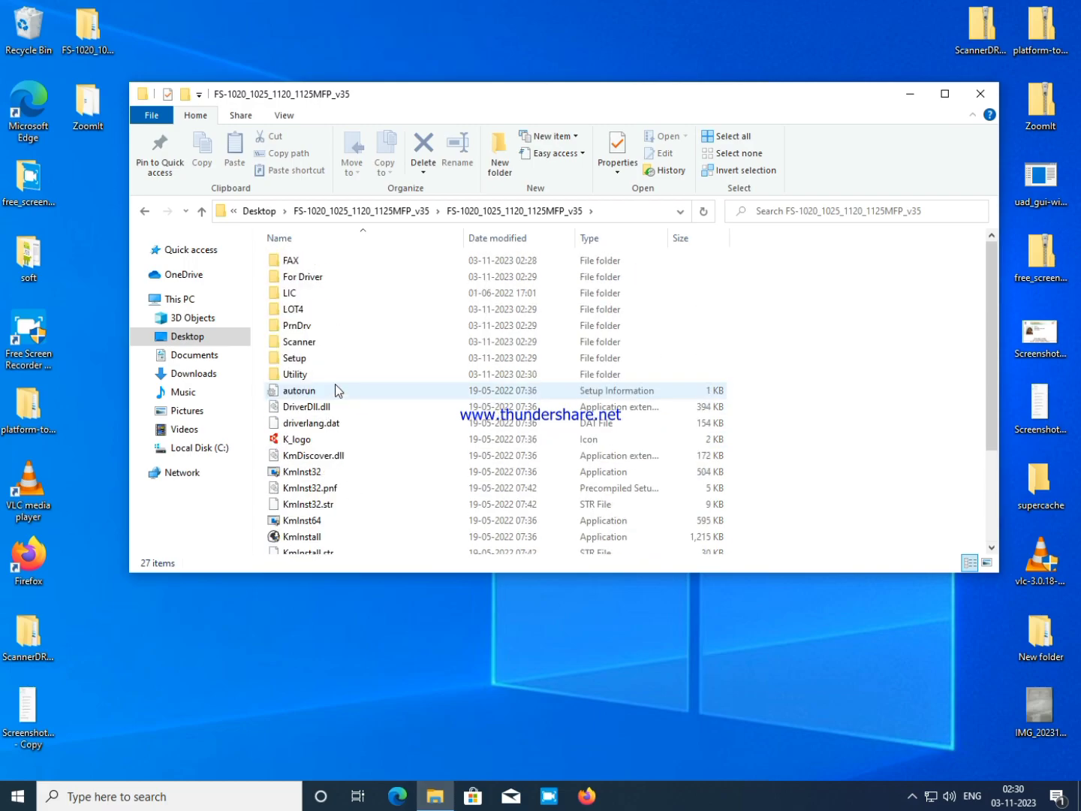
pyautogui.scroll(-3, 370, 414)
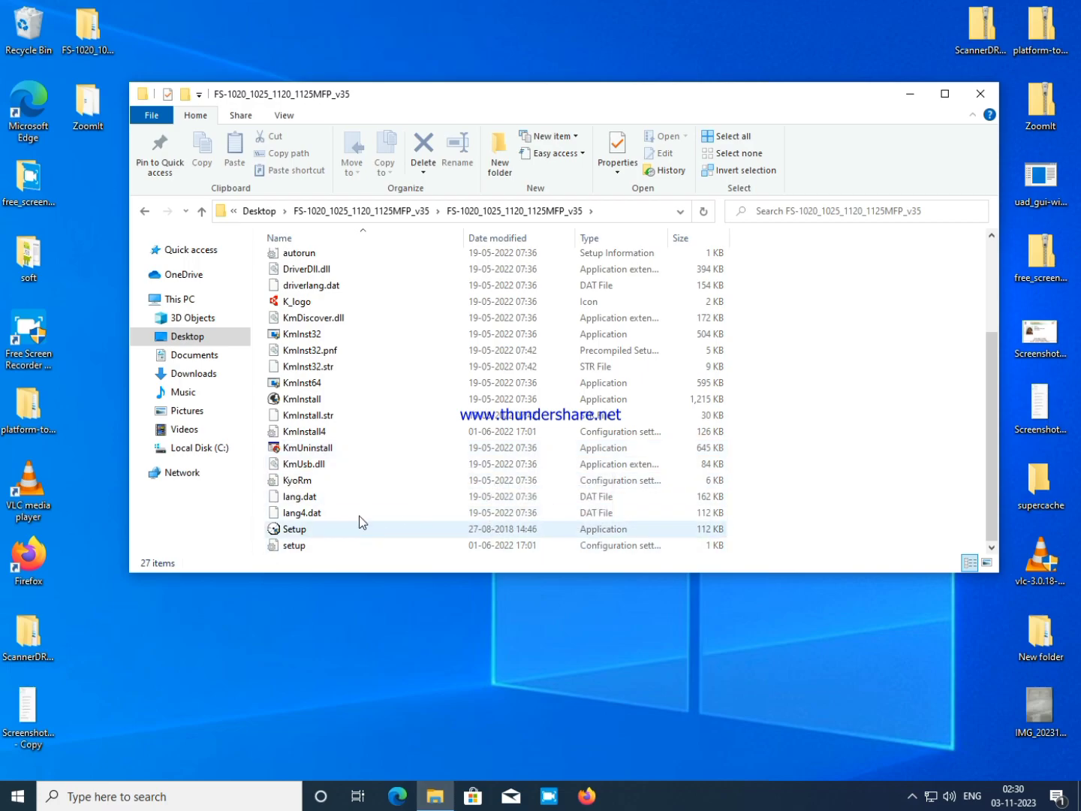
pyautogui.scroll(1, 523, 314)
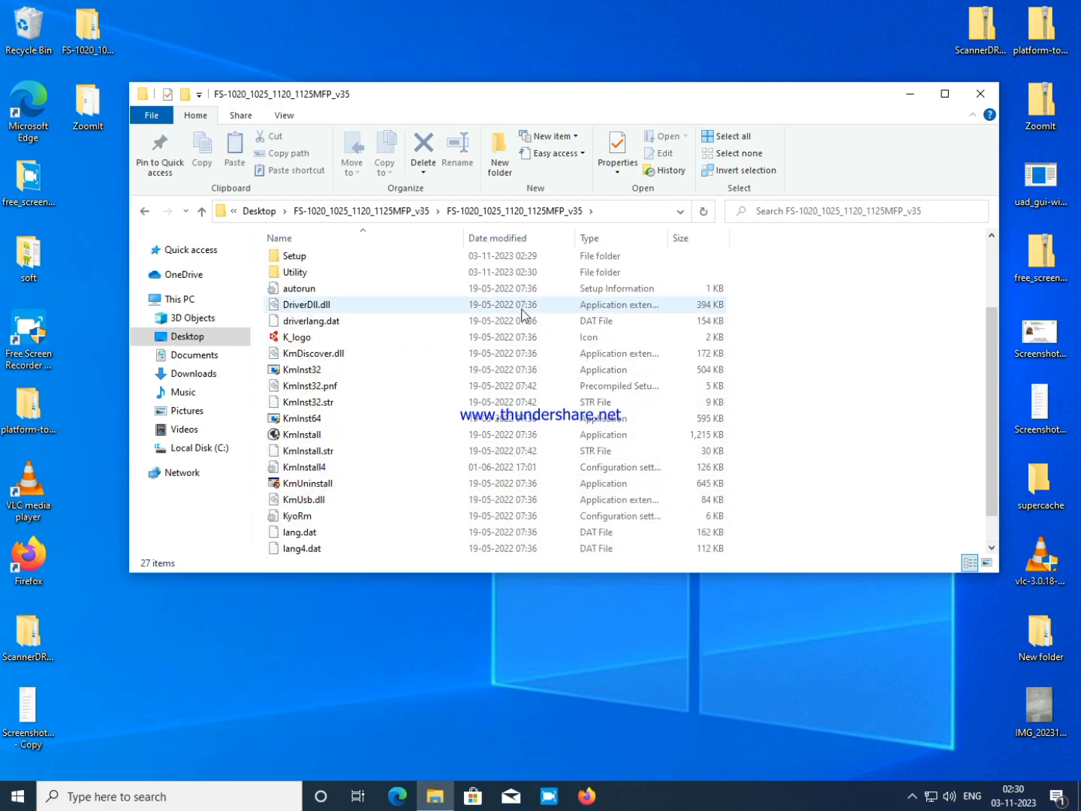
pyautogui.scroll(-1, 524, 314)
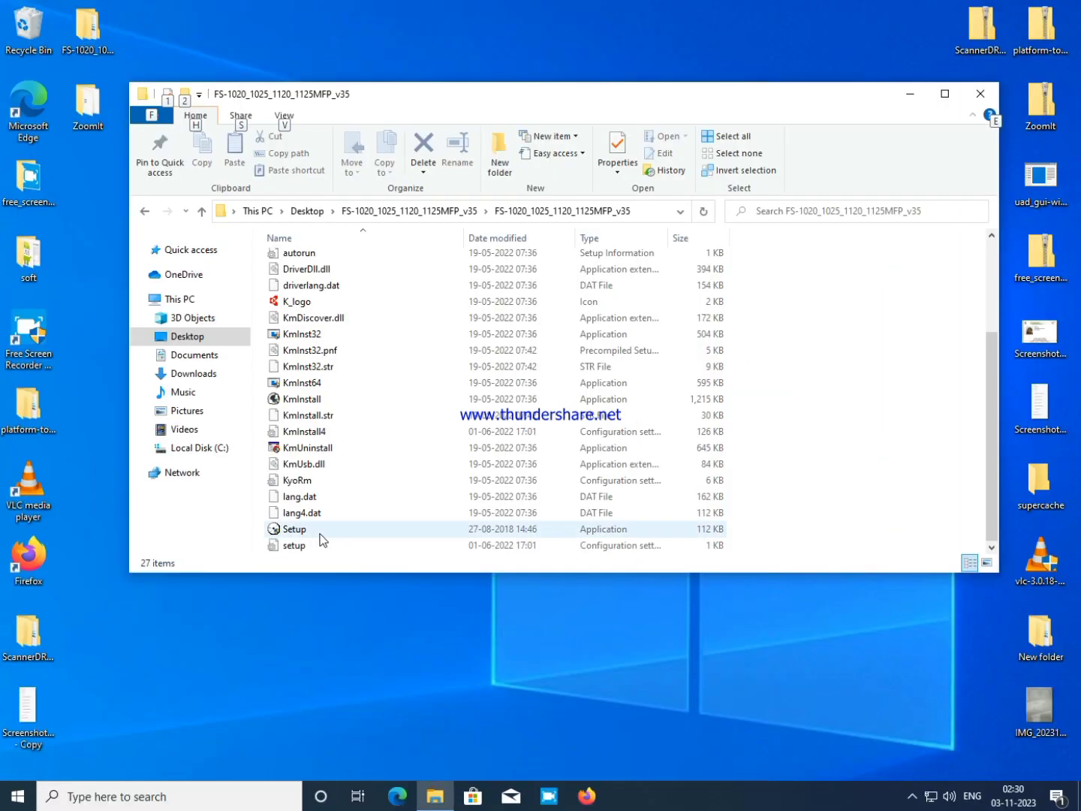
pyautogui.doubleClick(307, 525)
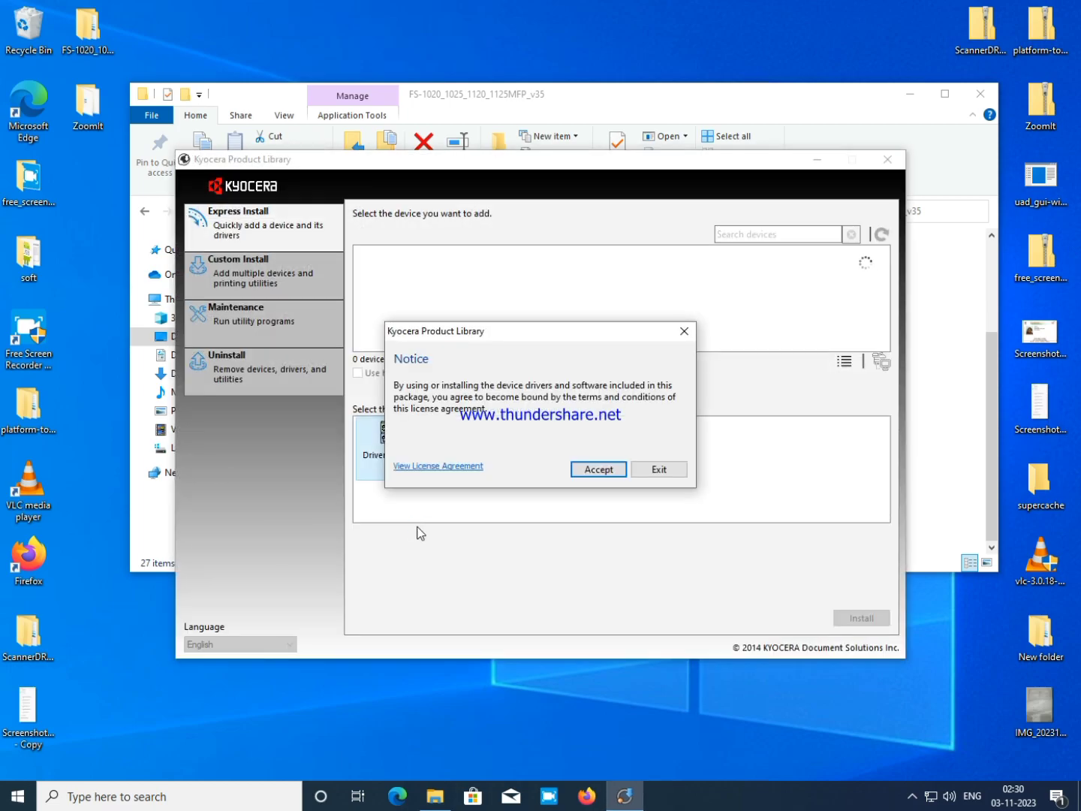
# - Accept the Kyocera license agreement, dismiss the device discovery notice and select Driver Package under Express Install
pyautogui.click(596, 473)
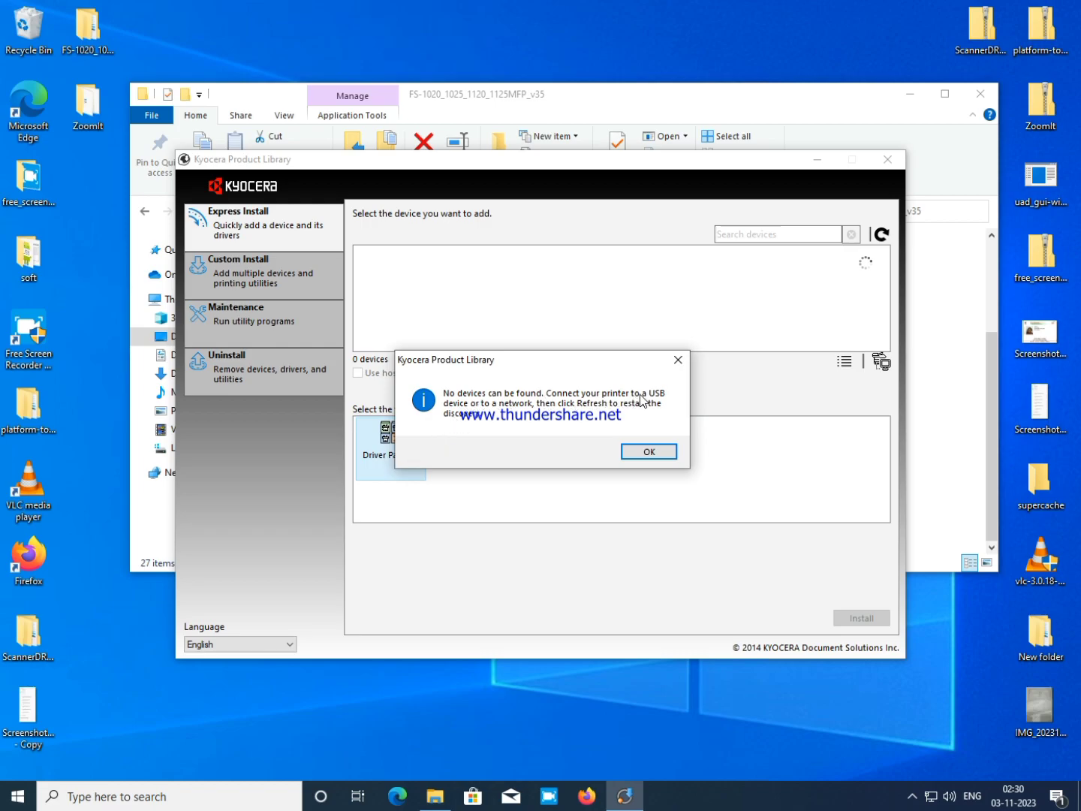
pyautogui.click(645, 449)
pyautogui.click(391, 458)
pyautogui.click(389, 456)
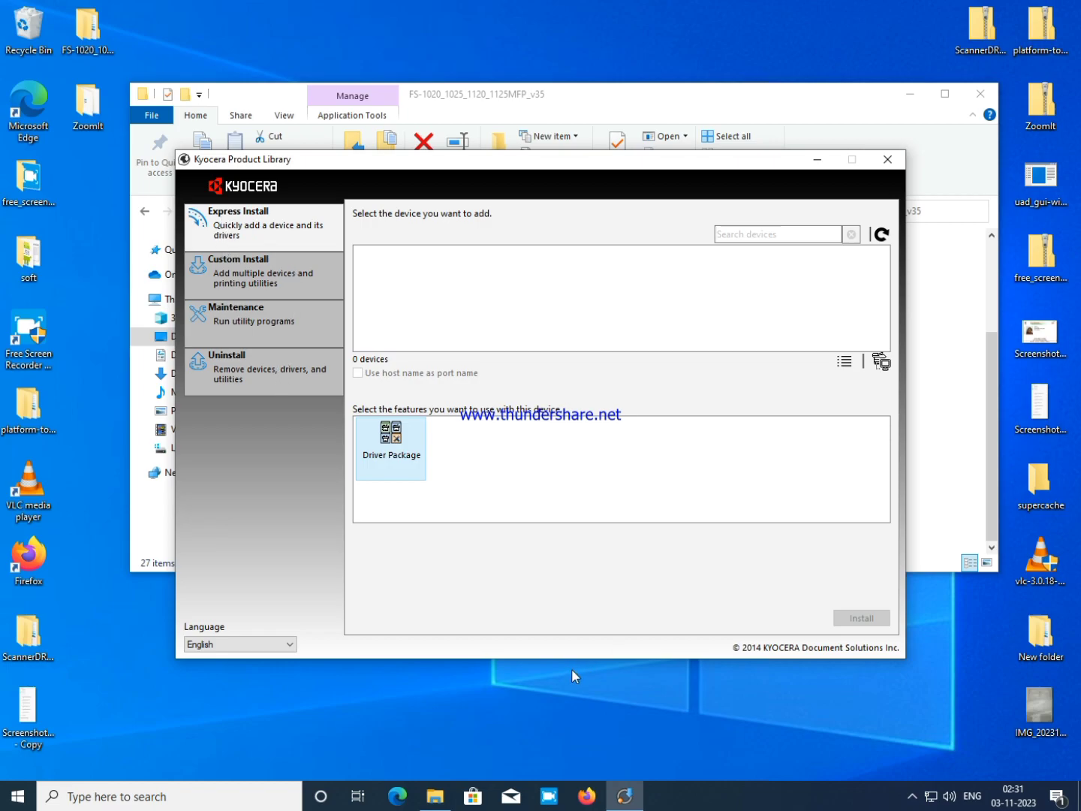
pyautogui.click(912, 795)
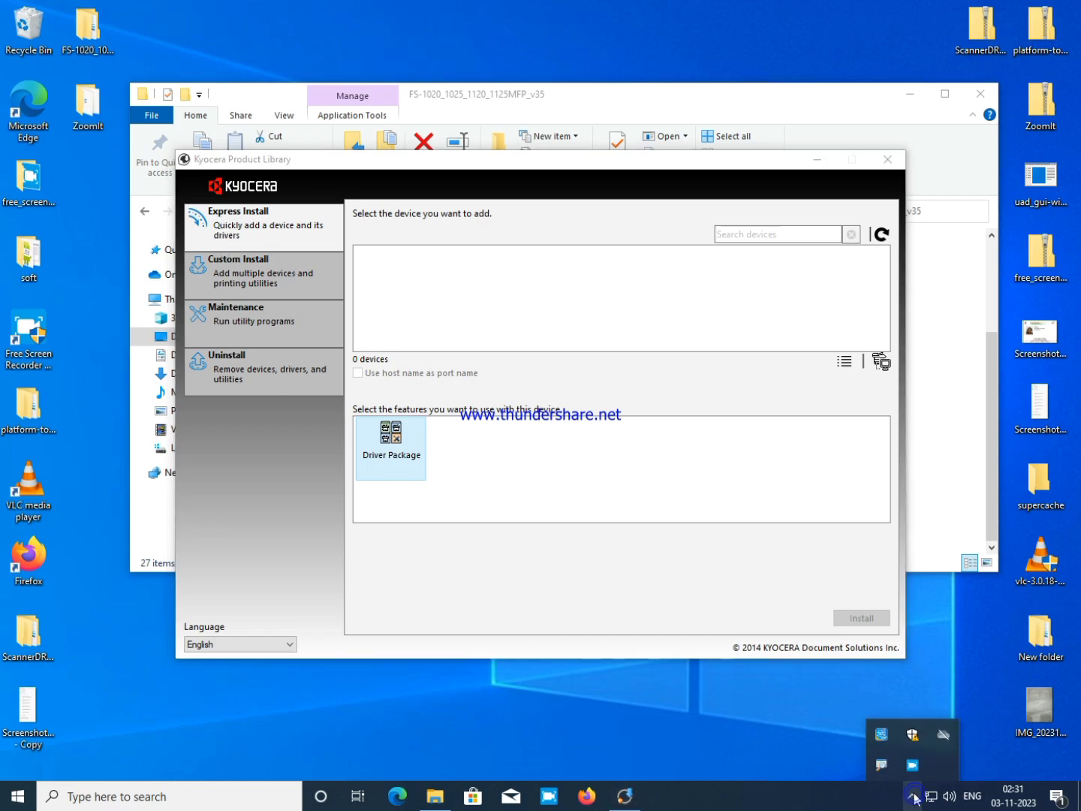
pyautogui.rightClick(911, 767)
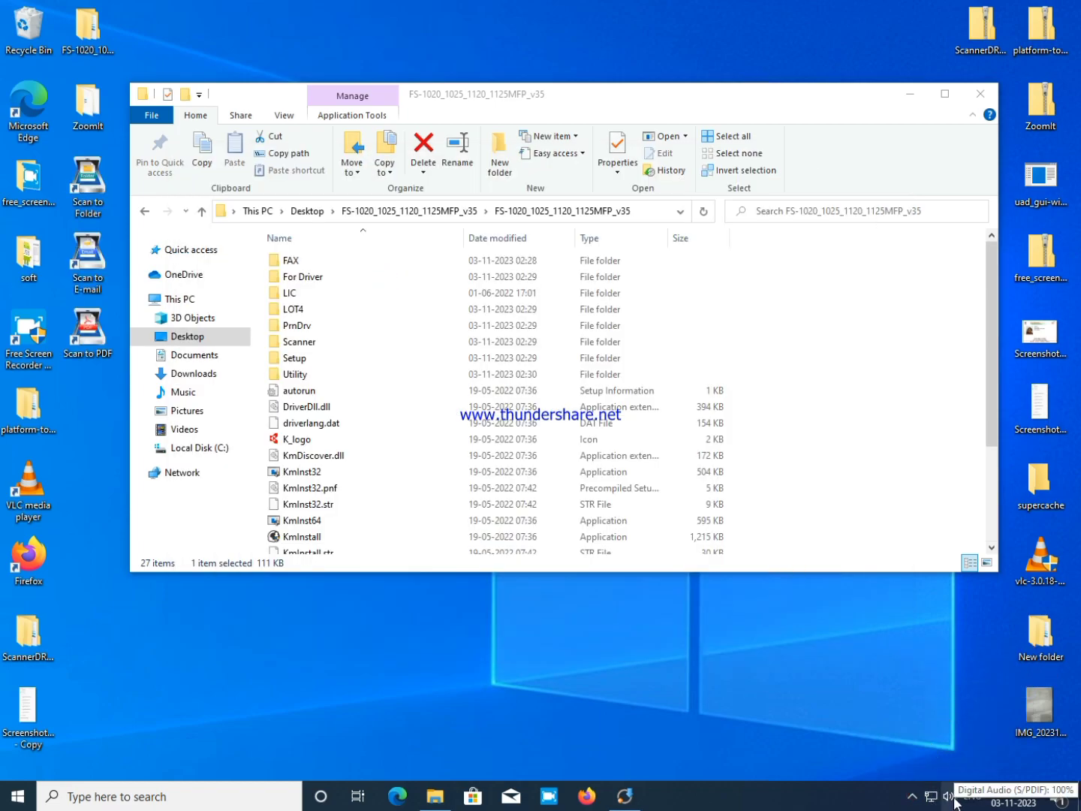
pyautogui.click(913, 795)
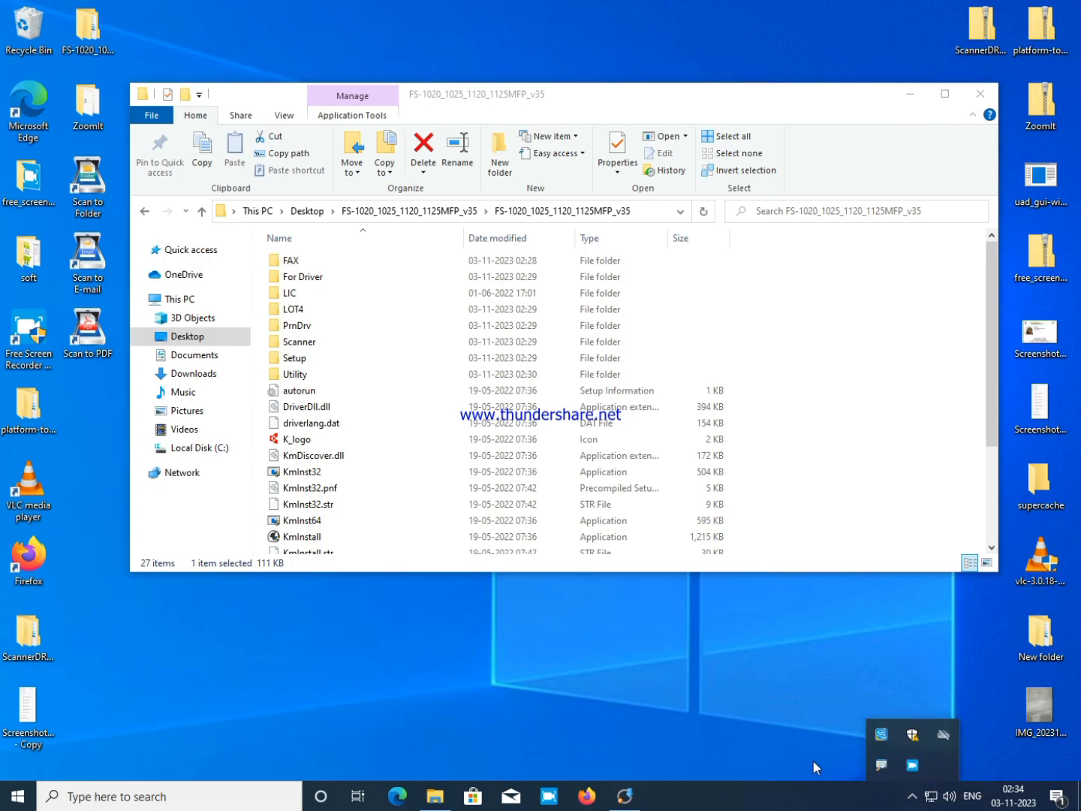
# - Open Device Manager and expand the Print queues category to check the installed printers
pyautogui.click(18, 799)
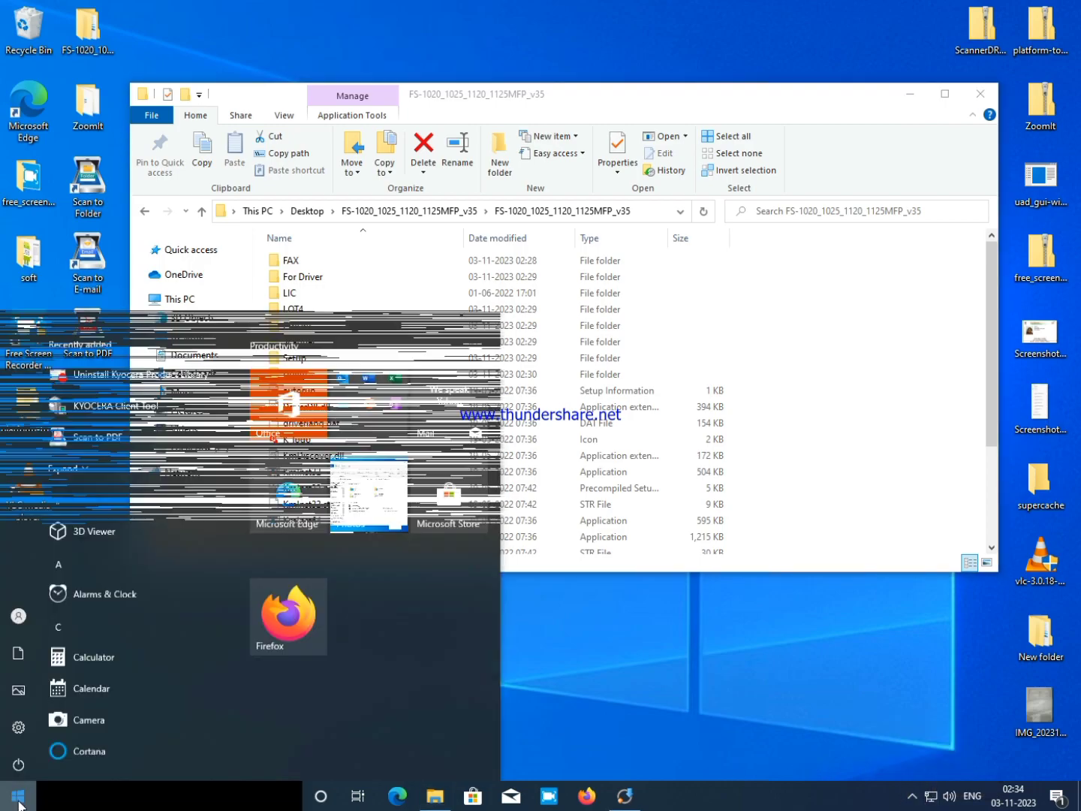
pyautogui.rightClick(20, 801)
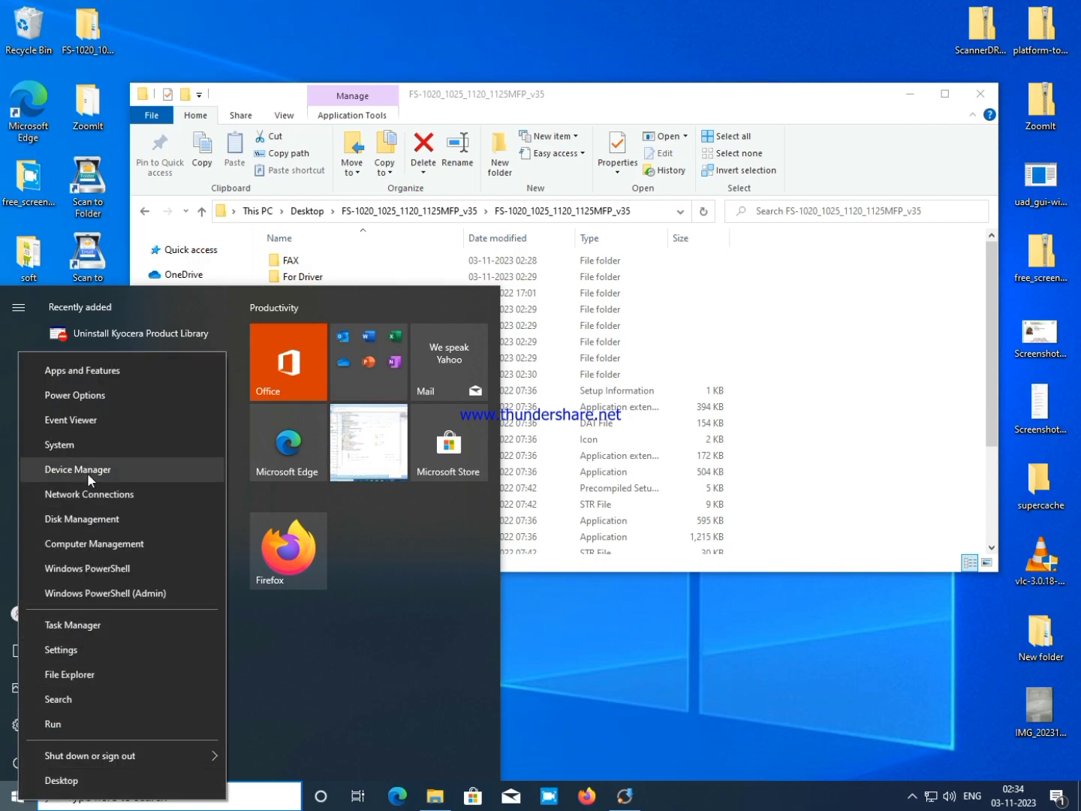
pyautogui.click(288, 409)
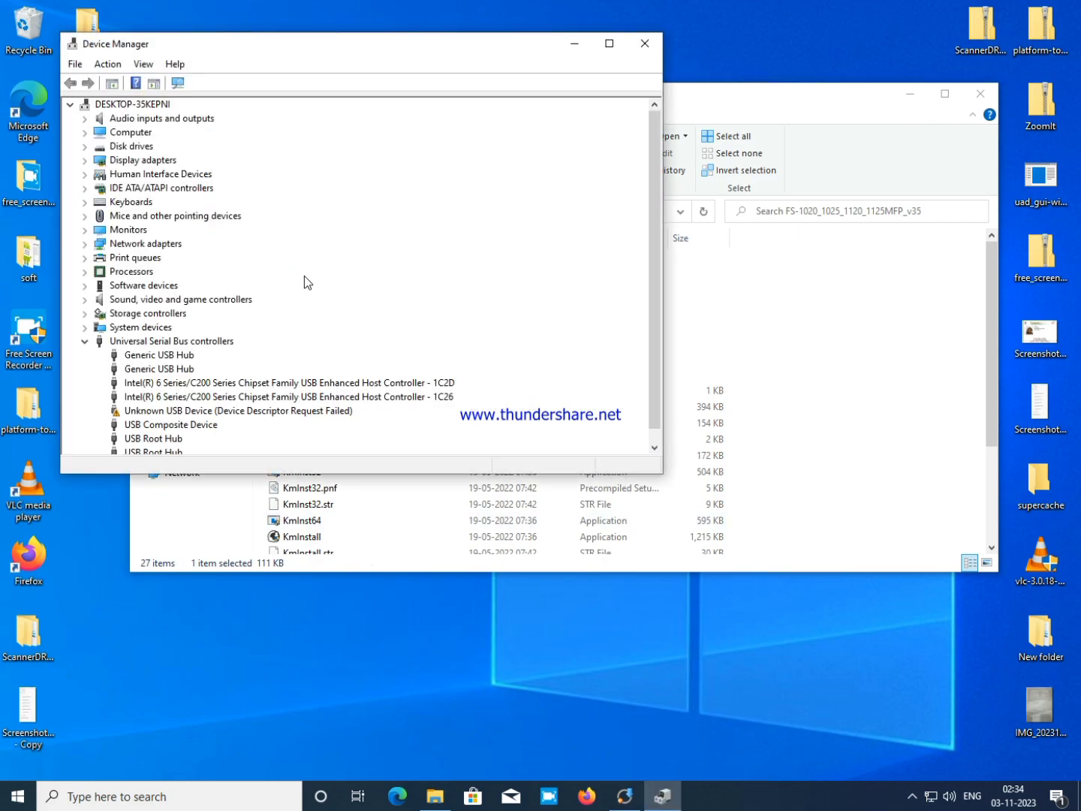
pyautogui.scroll(-1, 216, 368)
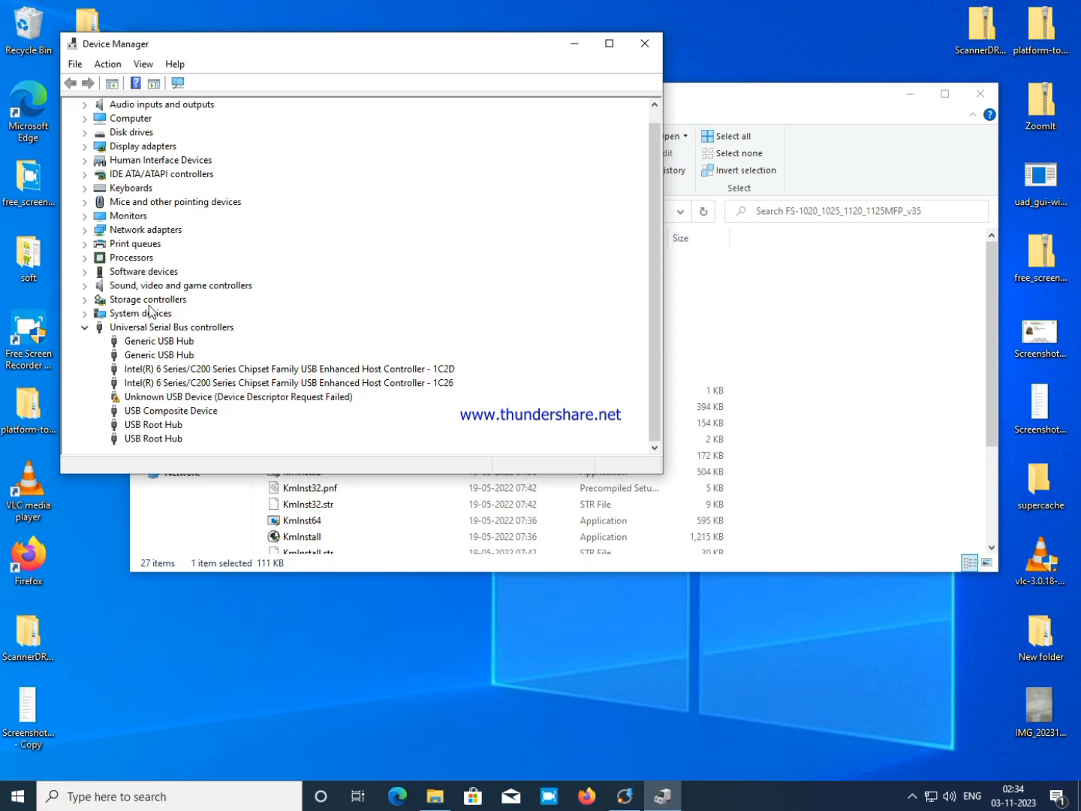
pyautogui.click(85, 244)
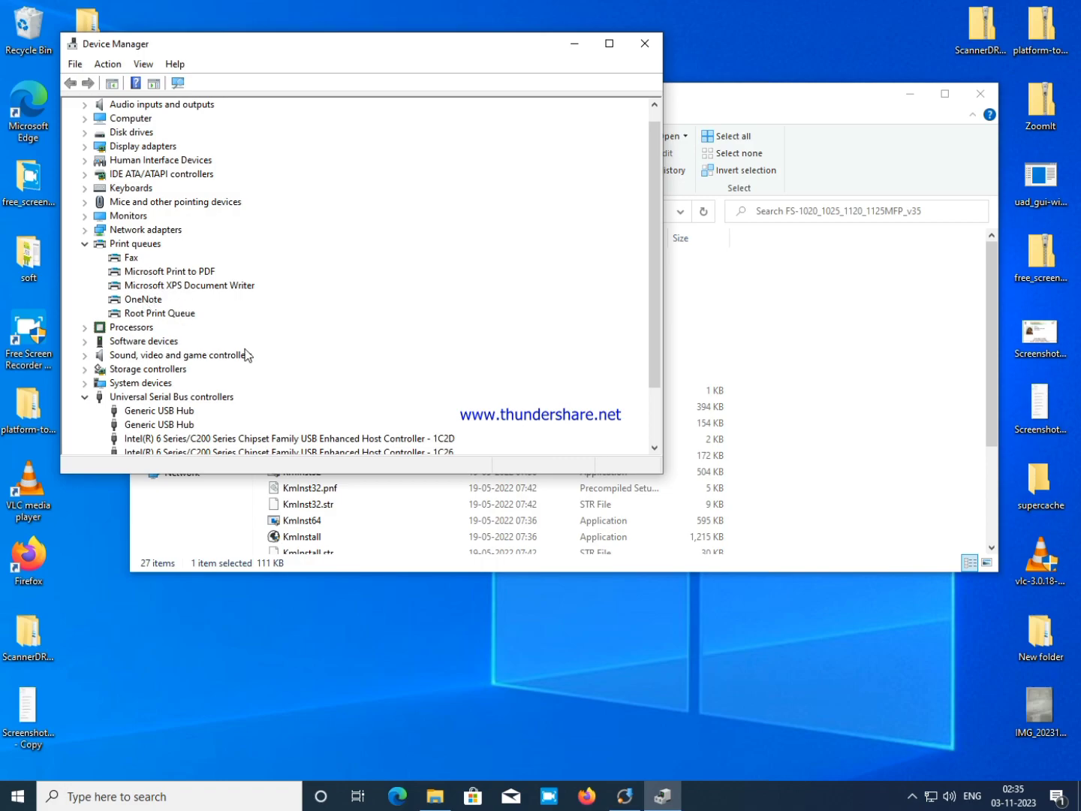
pyautogui.scroll(-2, 246, 354)
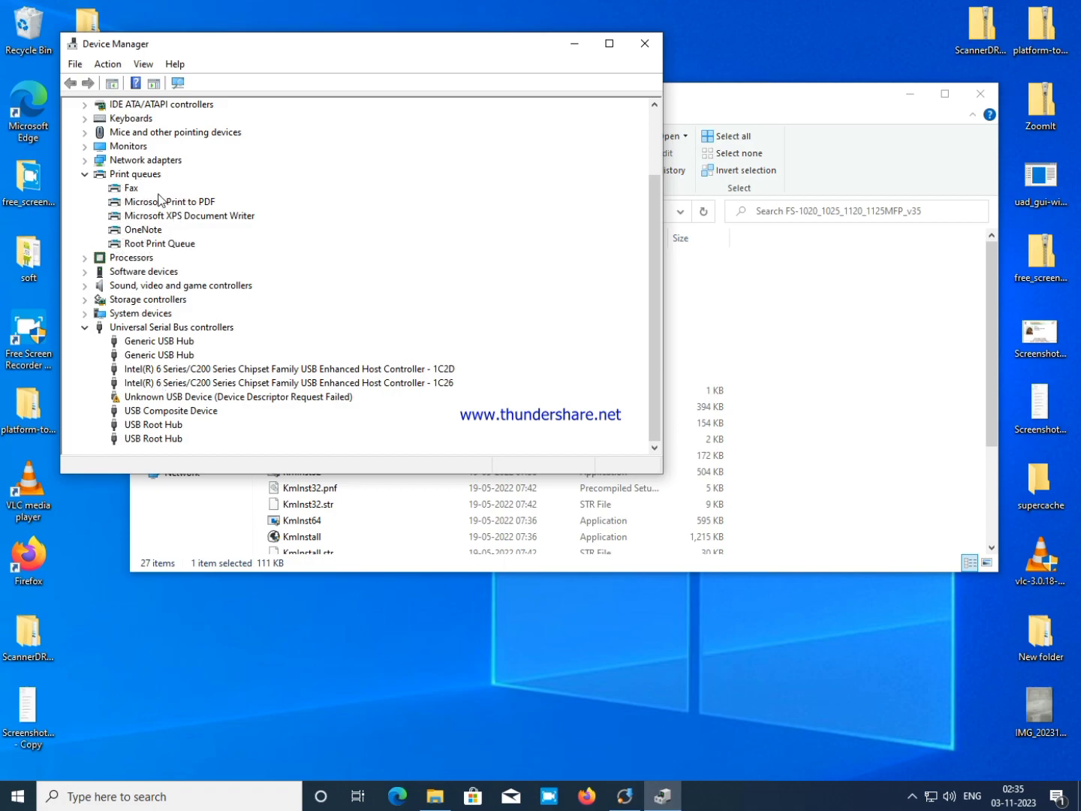
# - View the properties and device status of Unknown USB Device (Device Descriptor Request Failed), and close them
pyautogui.click(180, 397)
pyautogui.rightClick(181, 399)
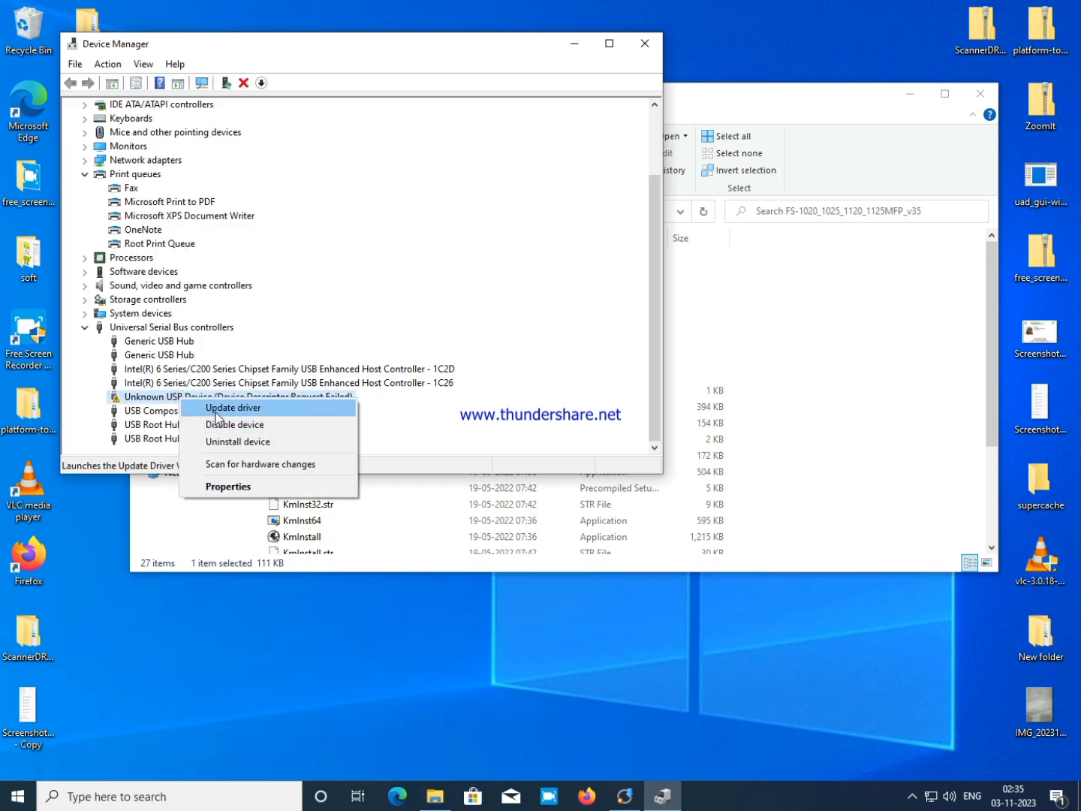
pyautogui.click(229, 487)
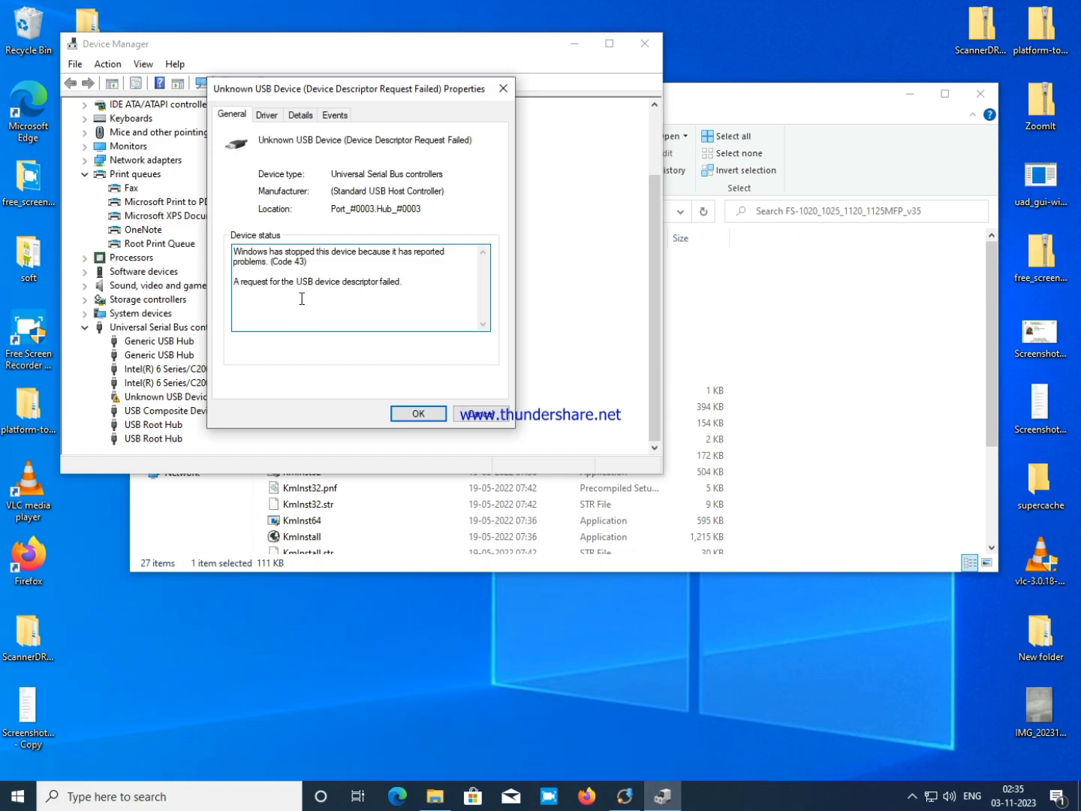
pyautogui.click(418, 412)
# - Run an automatic driver search for Unknown USB Device (Device Descriptor Request Failed), close the wizard and minimize Device Manager
pyautogui.rightClick(229, 399)
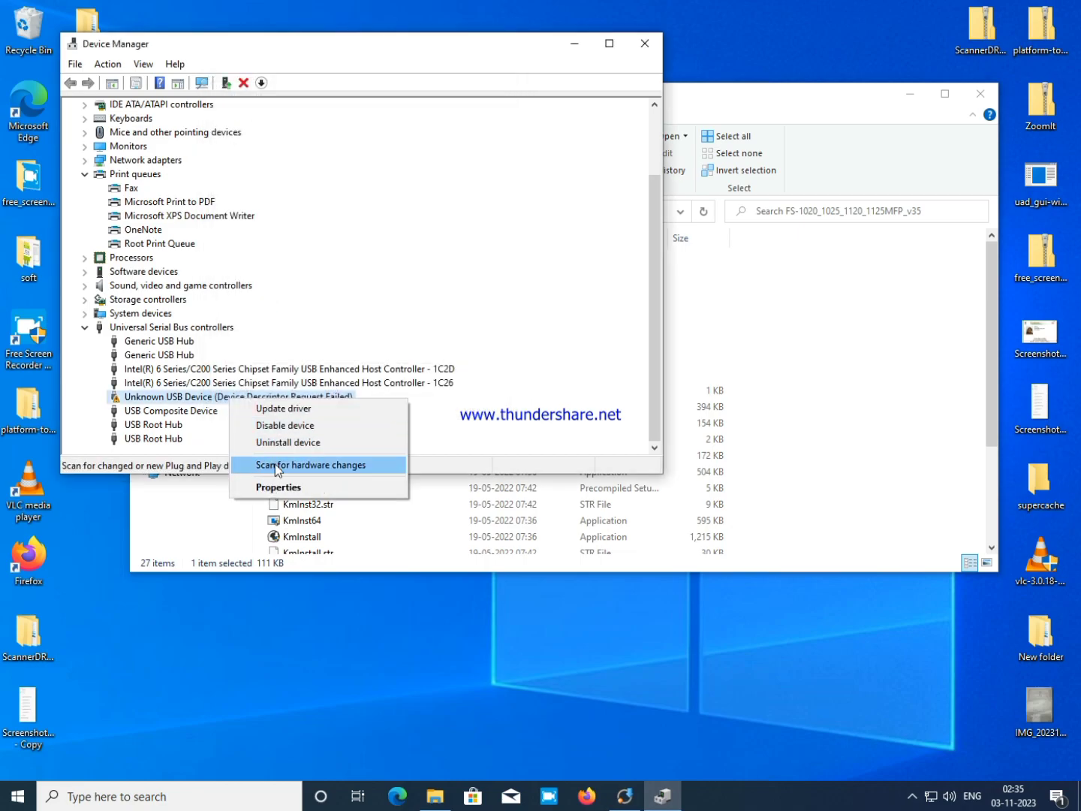
pyautogui.click(283, 409)
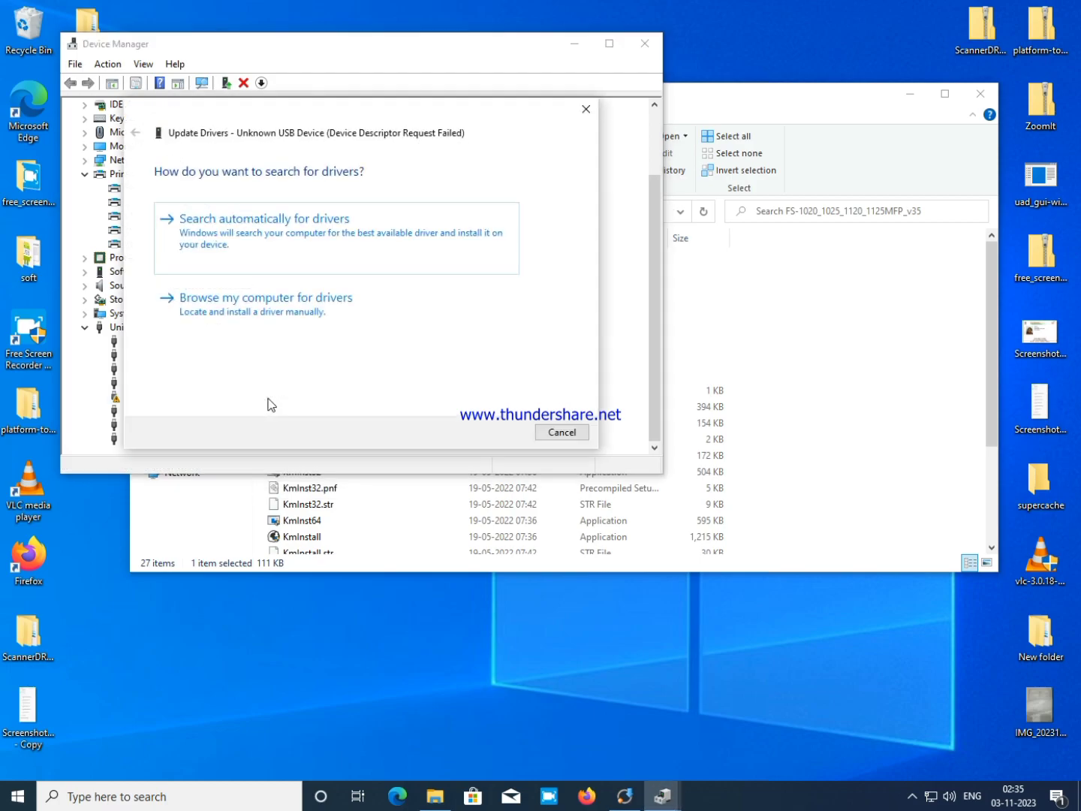
pyautogui.click(284, 253)
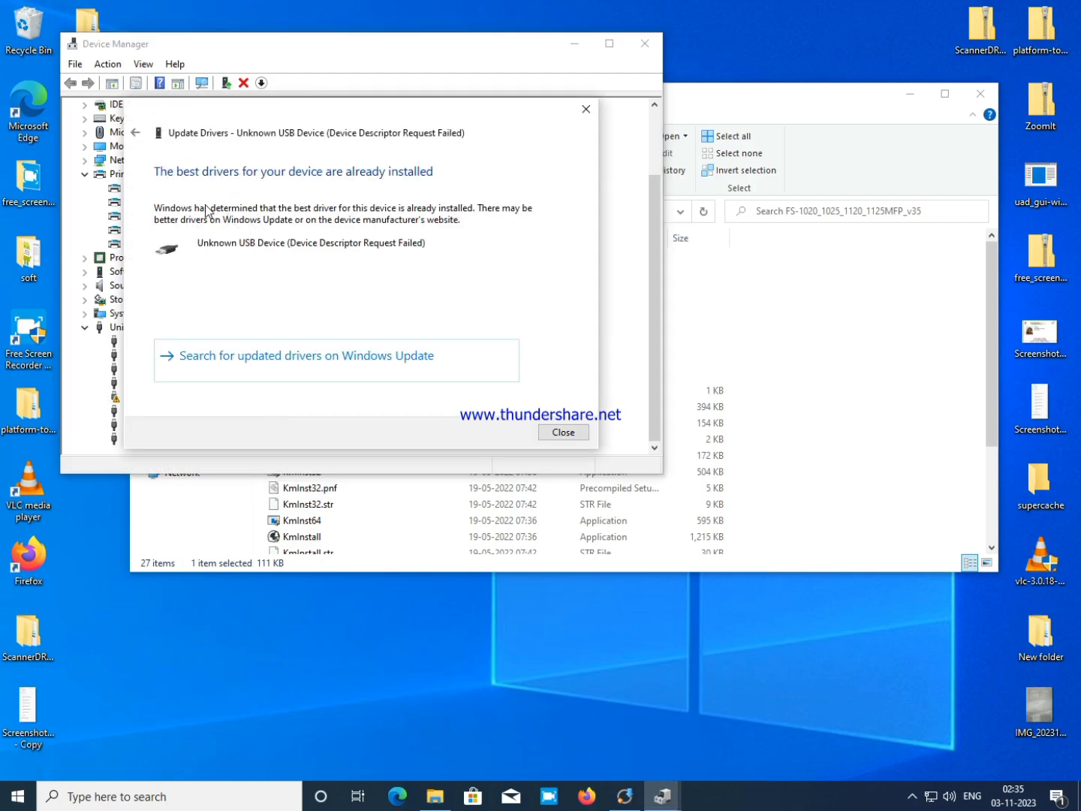
pyautogui.click(563, 432)
pyautogui.scroll(2, 206, 421)
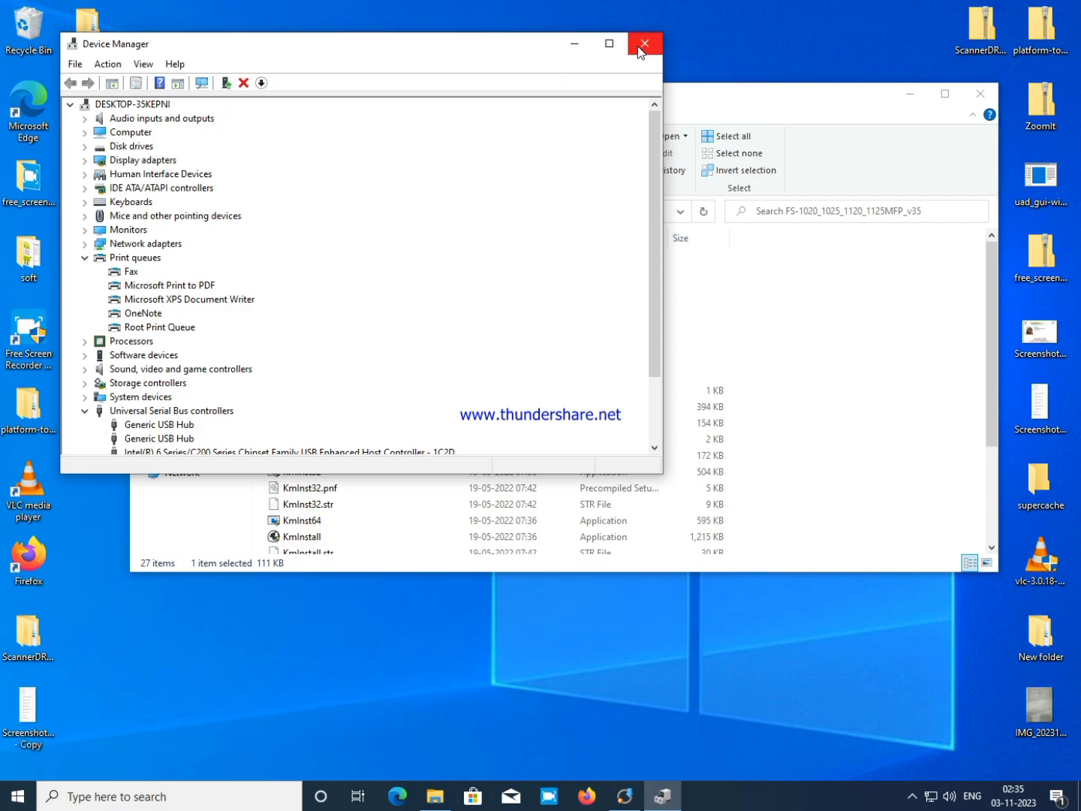
pyautogui.click(576, 44)
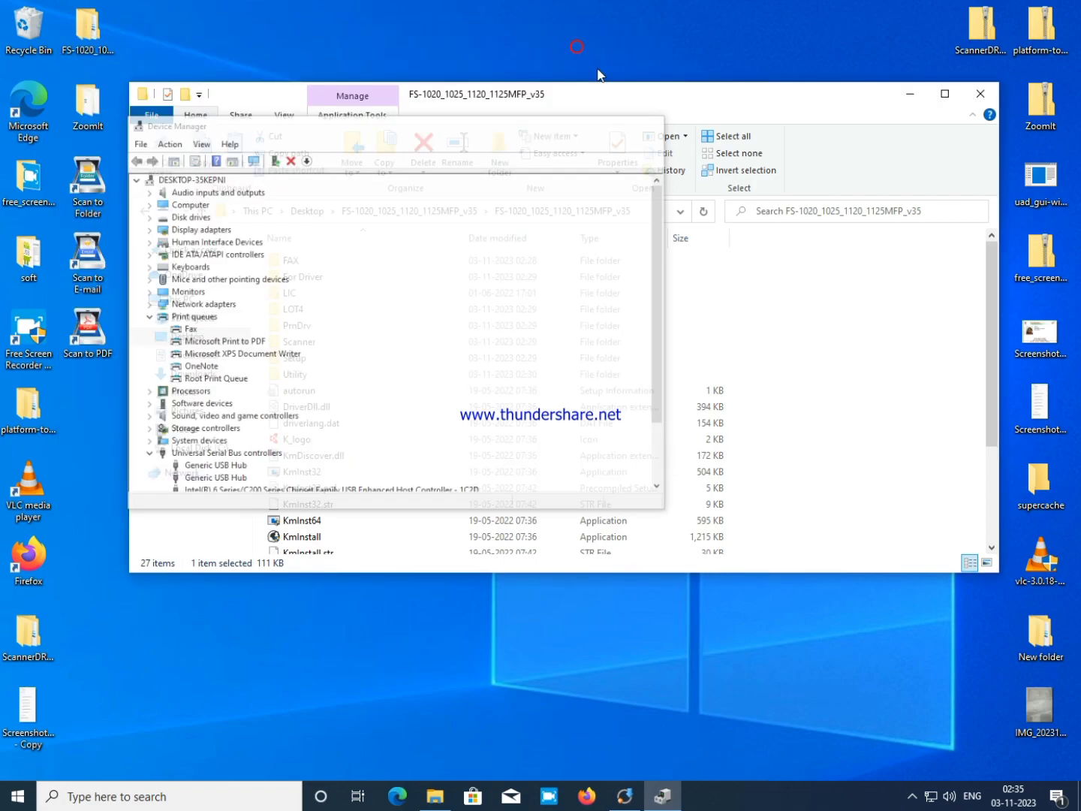
pyautogui.click(911, 796)
pyautogui.rightClick(911, 765)
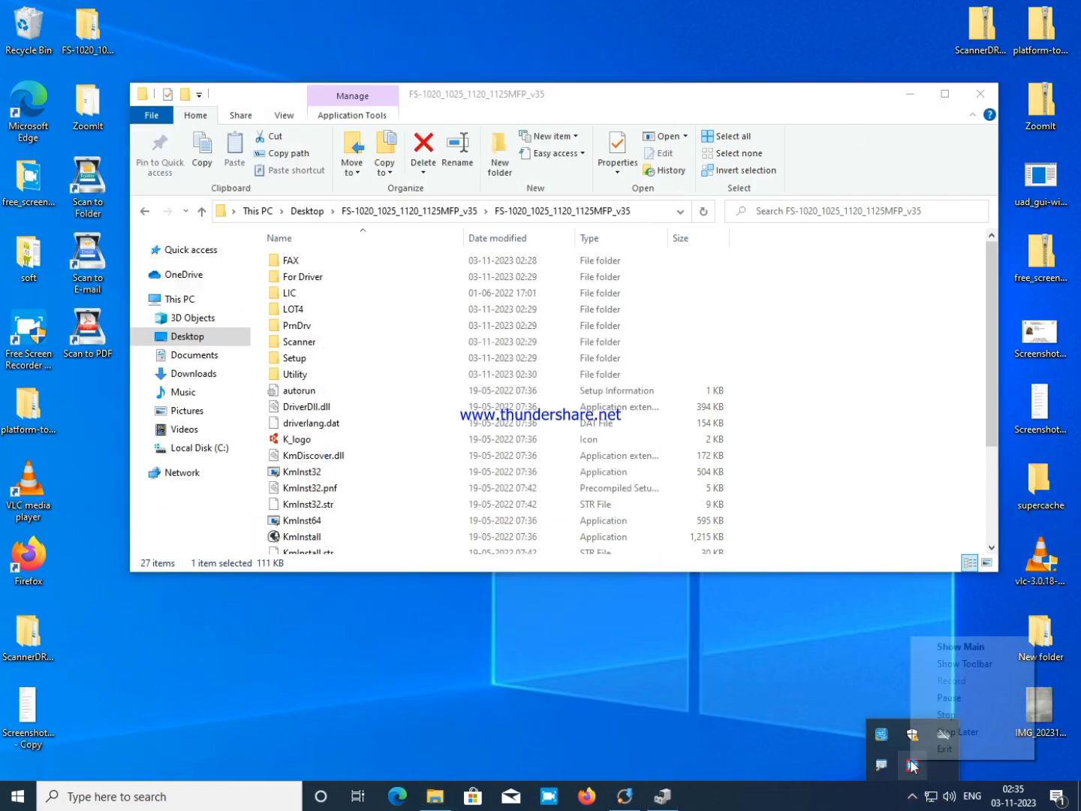
pyautogui.click(948, 698)
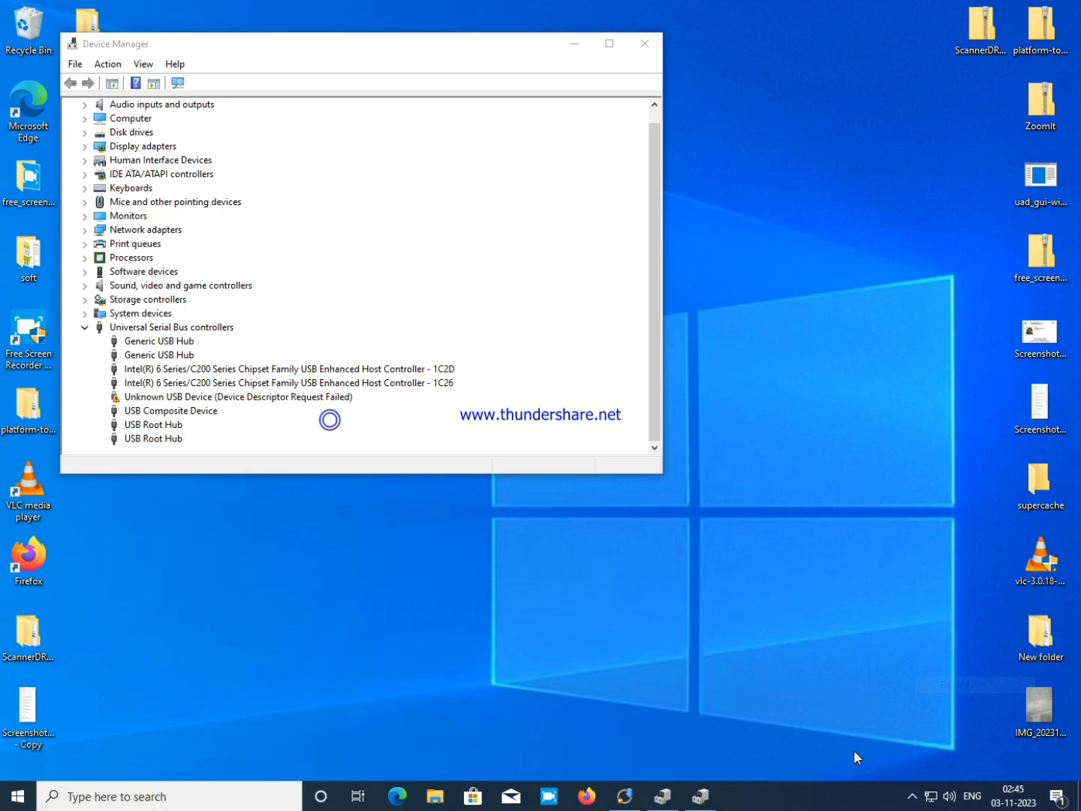
pyautogui.click(908, 797)
pyautogui.click(782, 742)
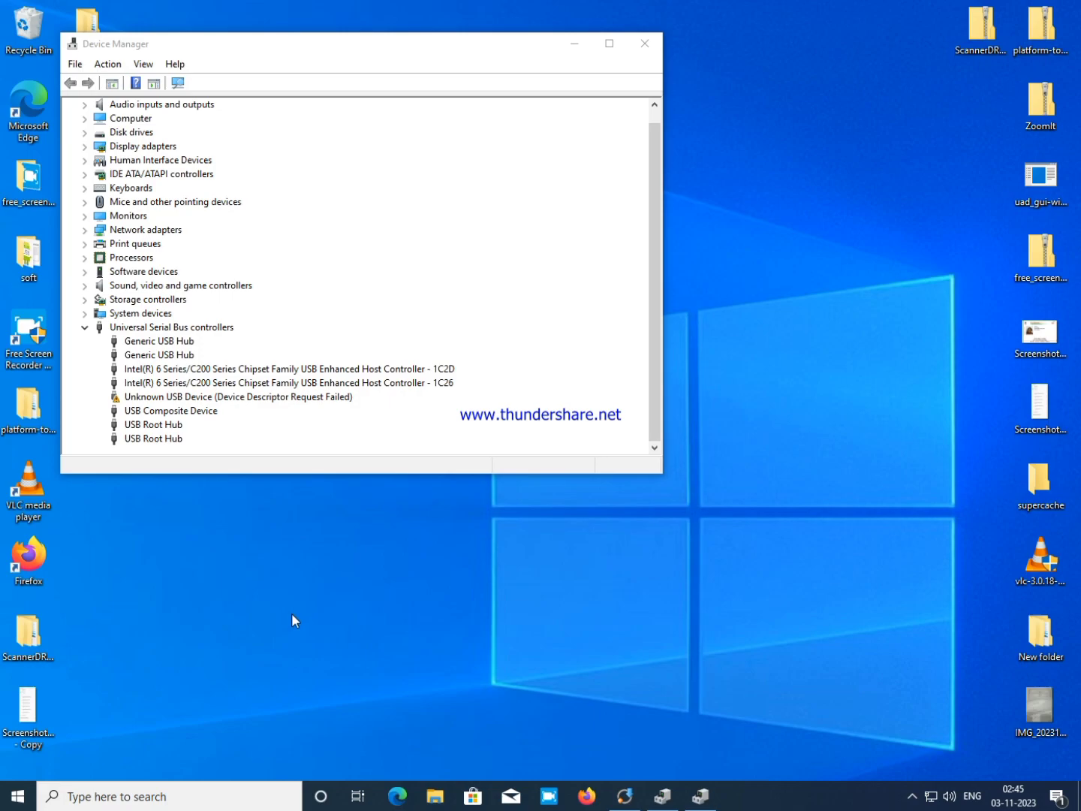
pyautogui.click(17, 797)
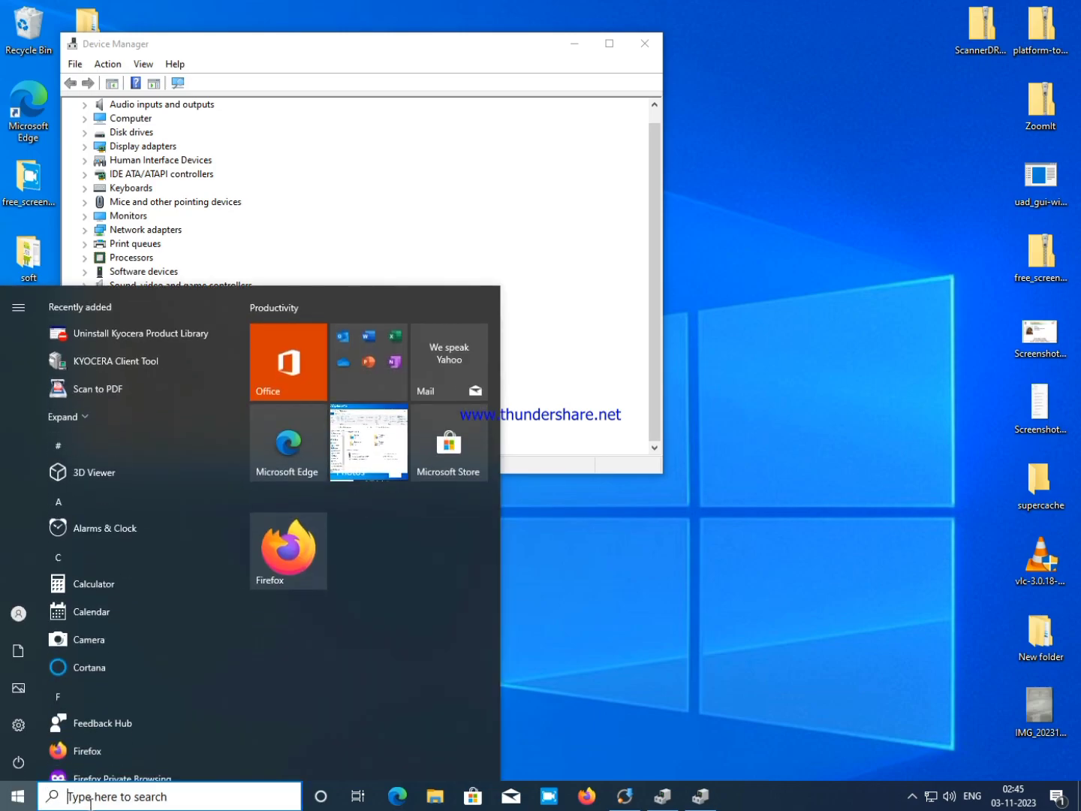
pyautogui.click(90, 797)
pyautogui.write('reg')
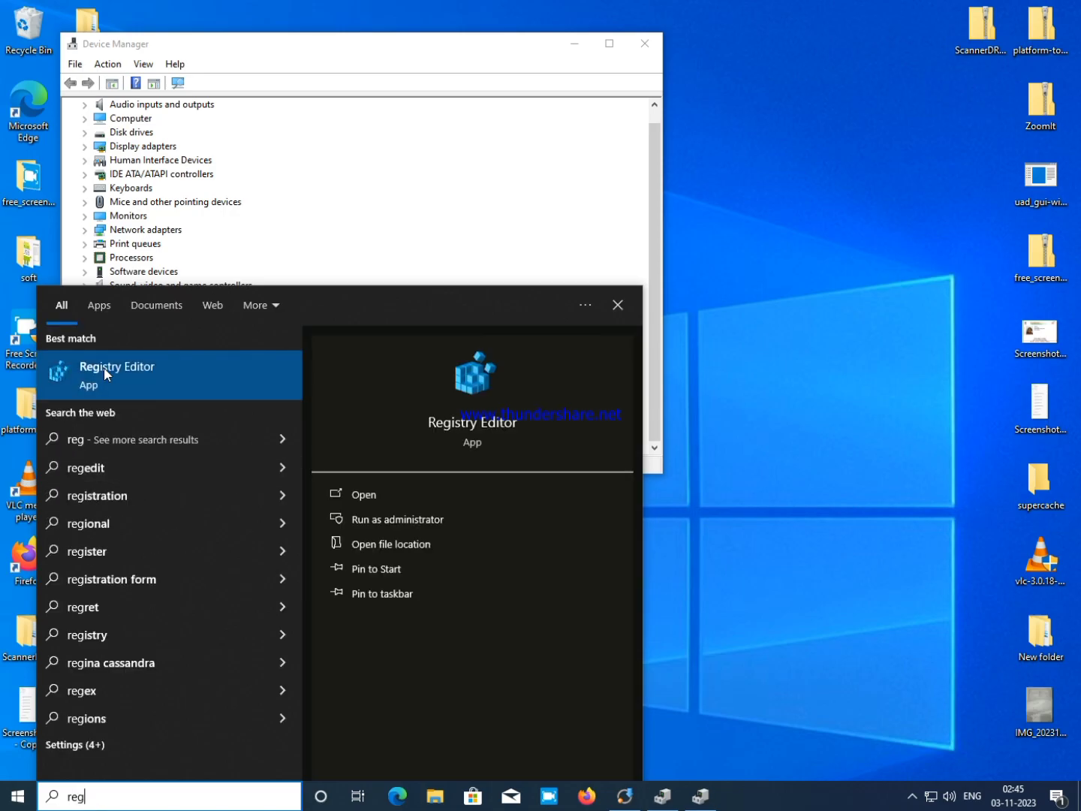
pyautogui.write('x')
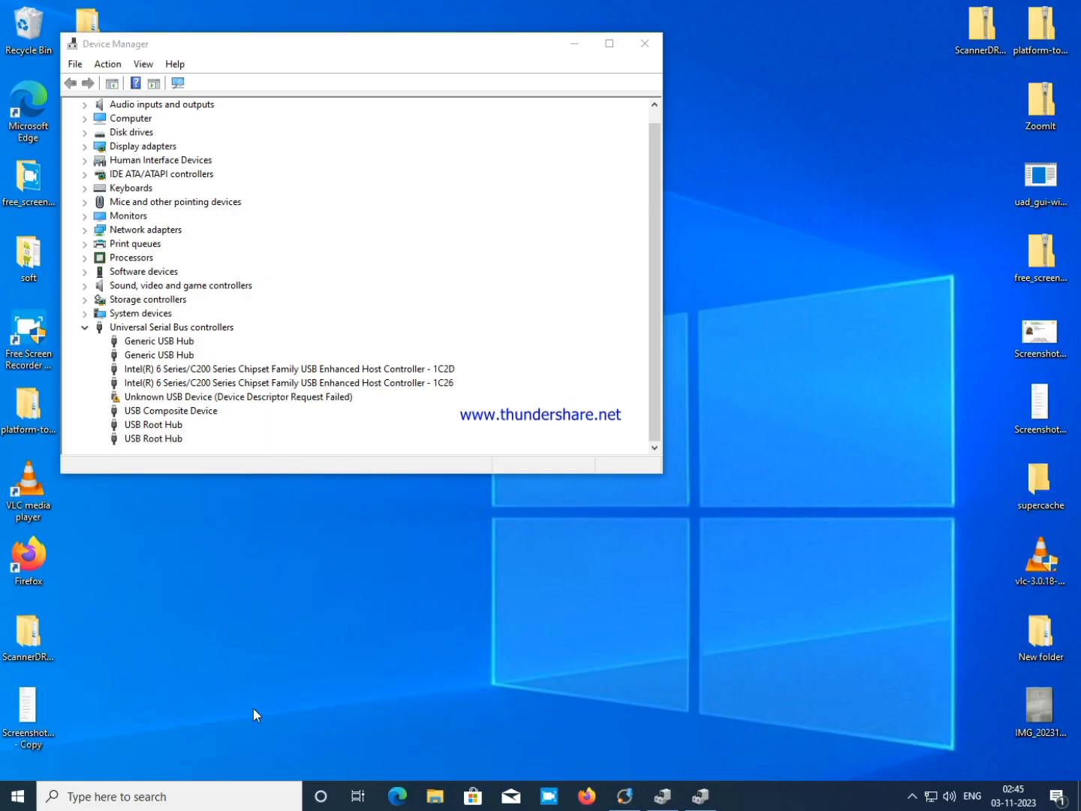
pyautogui.click(112, 798)
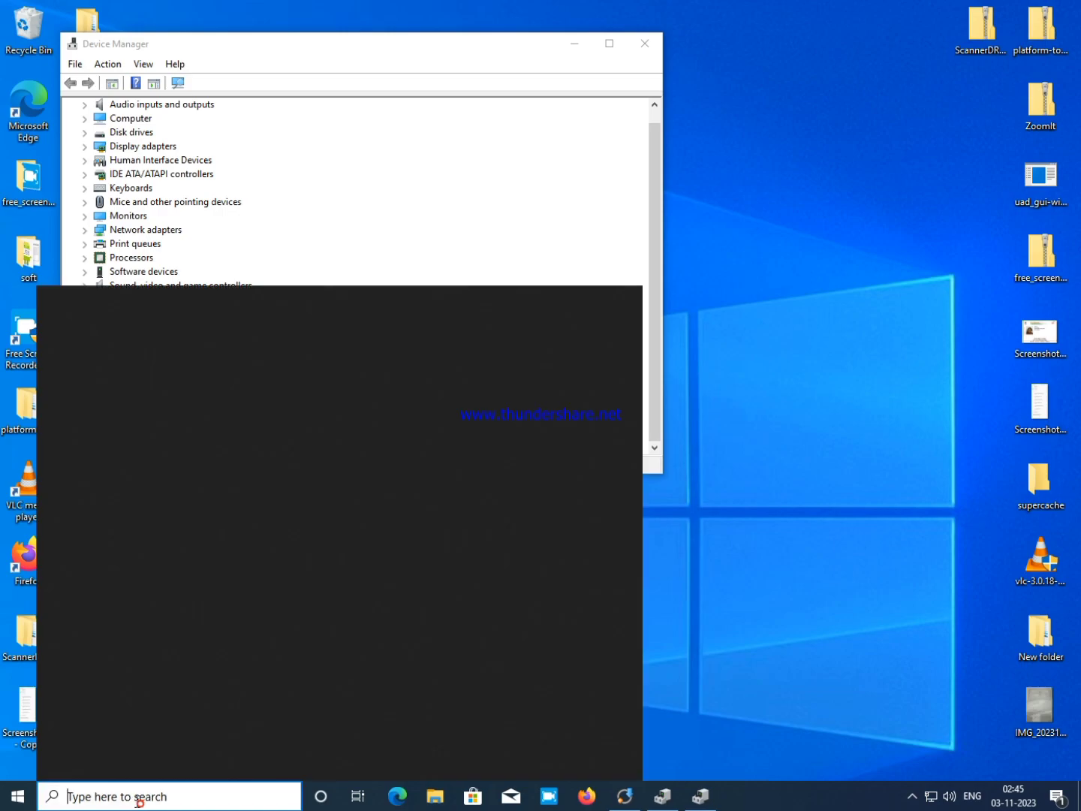
pyautogui.write('reg')
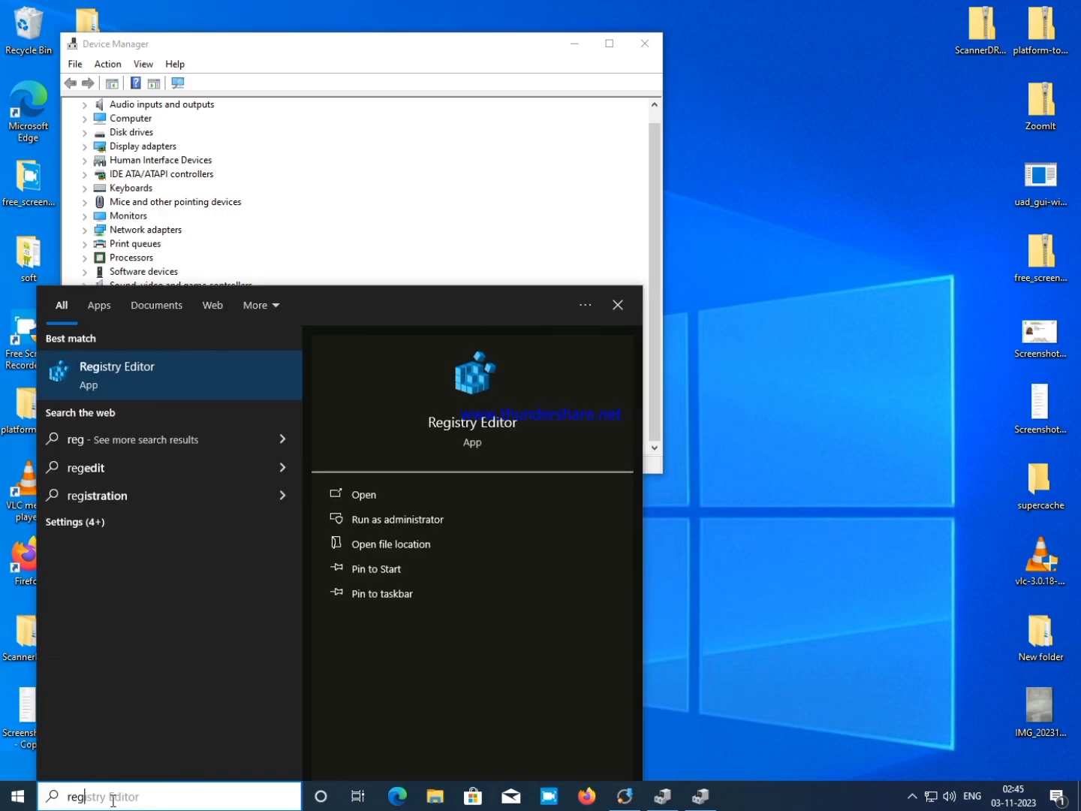
pyautogui.click(389, 483)
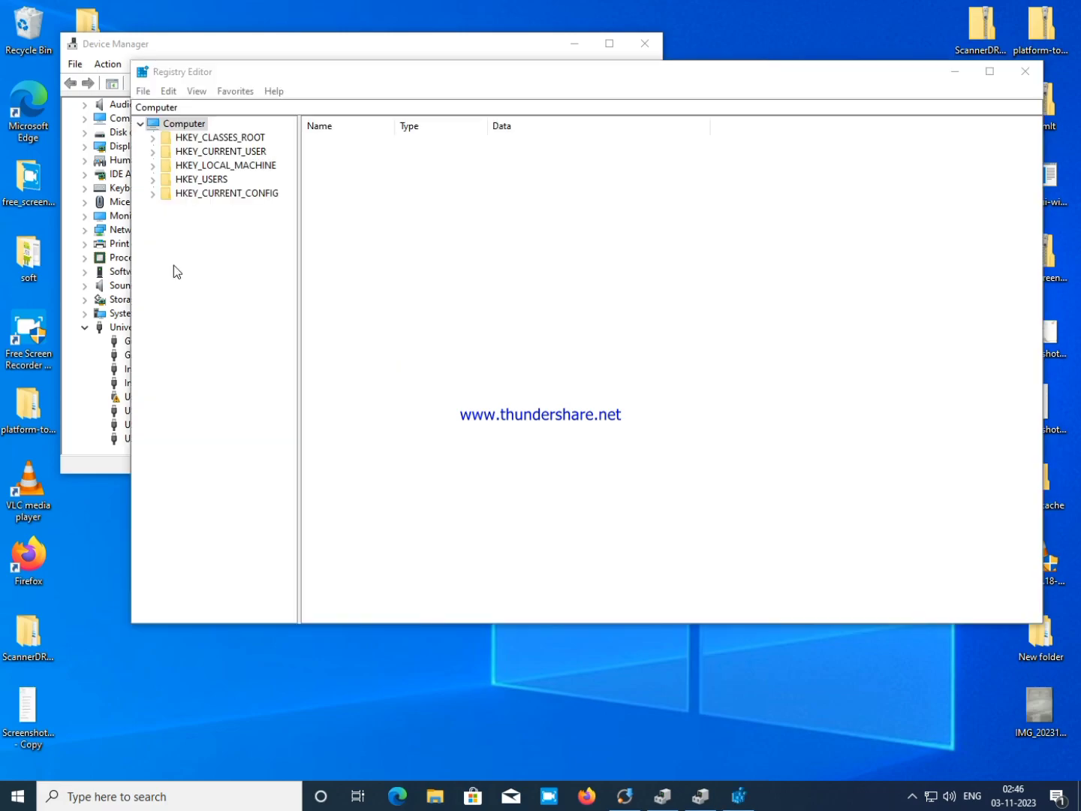
pyautogui.moveTo(679, 72); pyautogui.dragTo(623, 75)
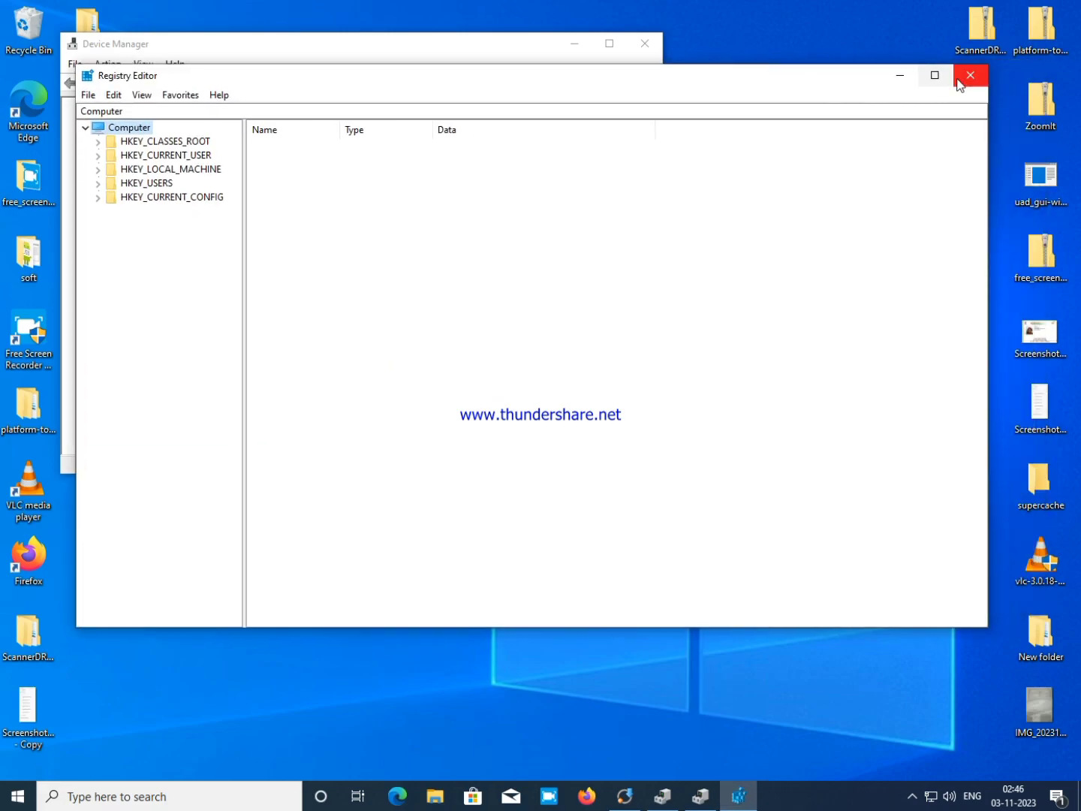
pyautogui.click(963, 78)
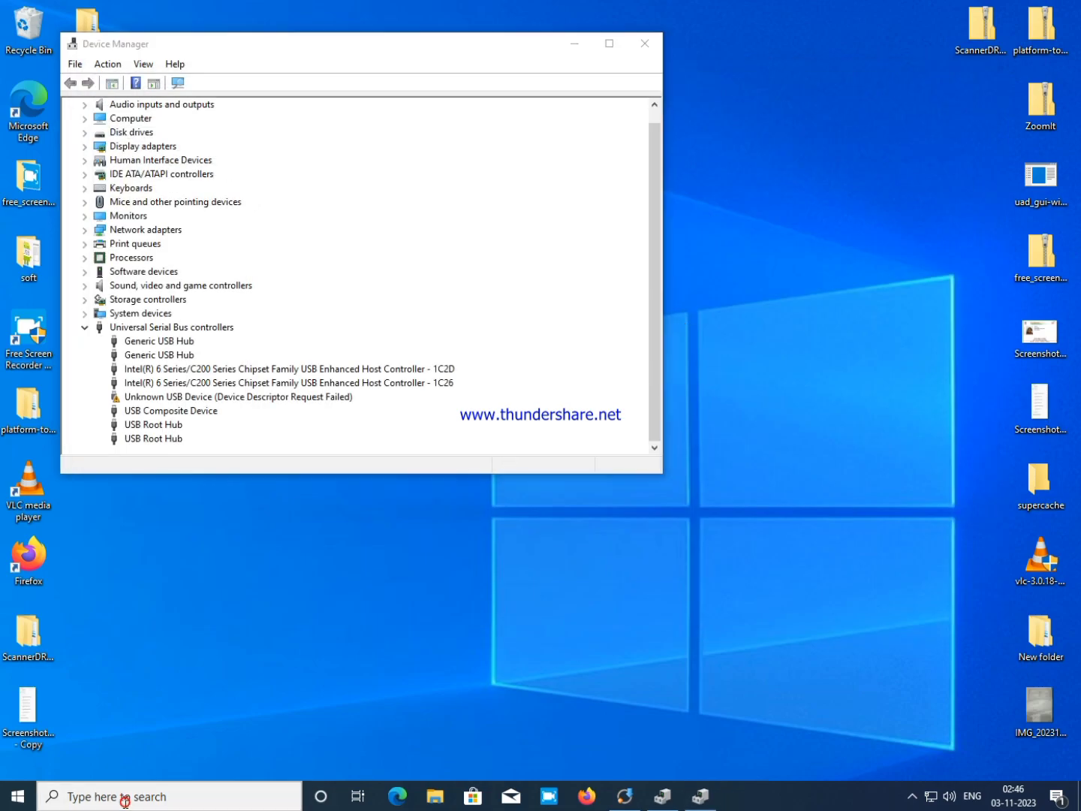
# - Search Windows for "reg" and open Registry Editor
pyautogui.click(125, 800)
pyautogui.write('reg')
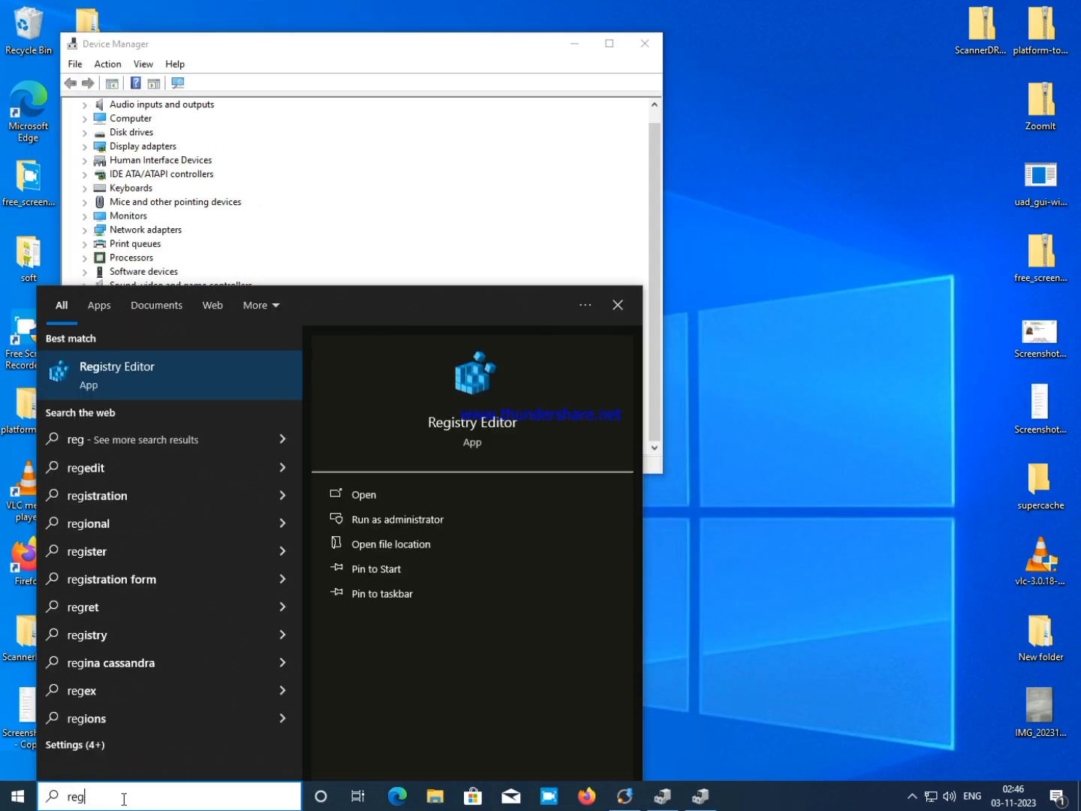
pyautogui.click(379, 494)
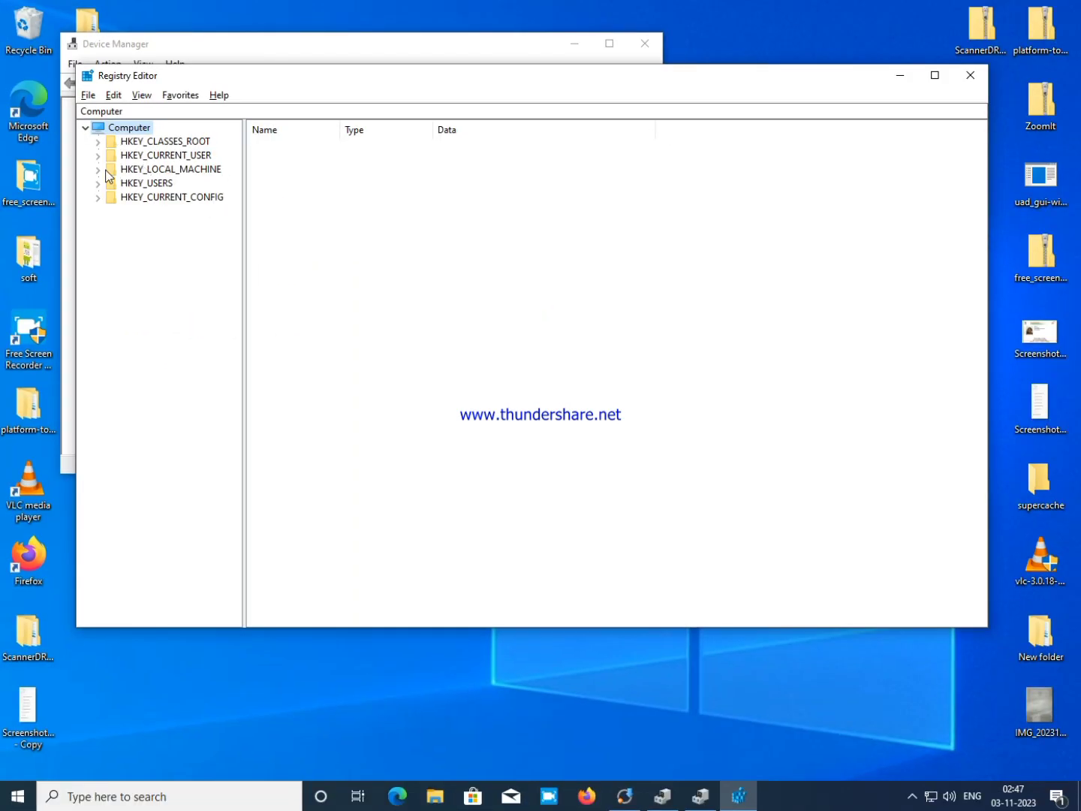
# - Expand the registry path HKEY_LOCAL_MACHINE\SYSTEM\ControlSet001\Services
pyautogui.click(98, 169)
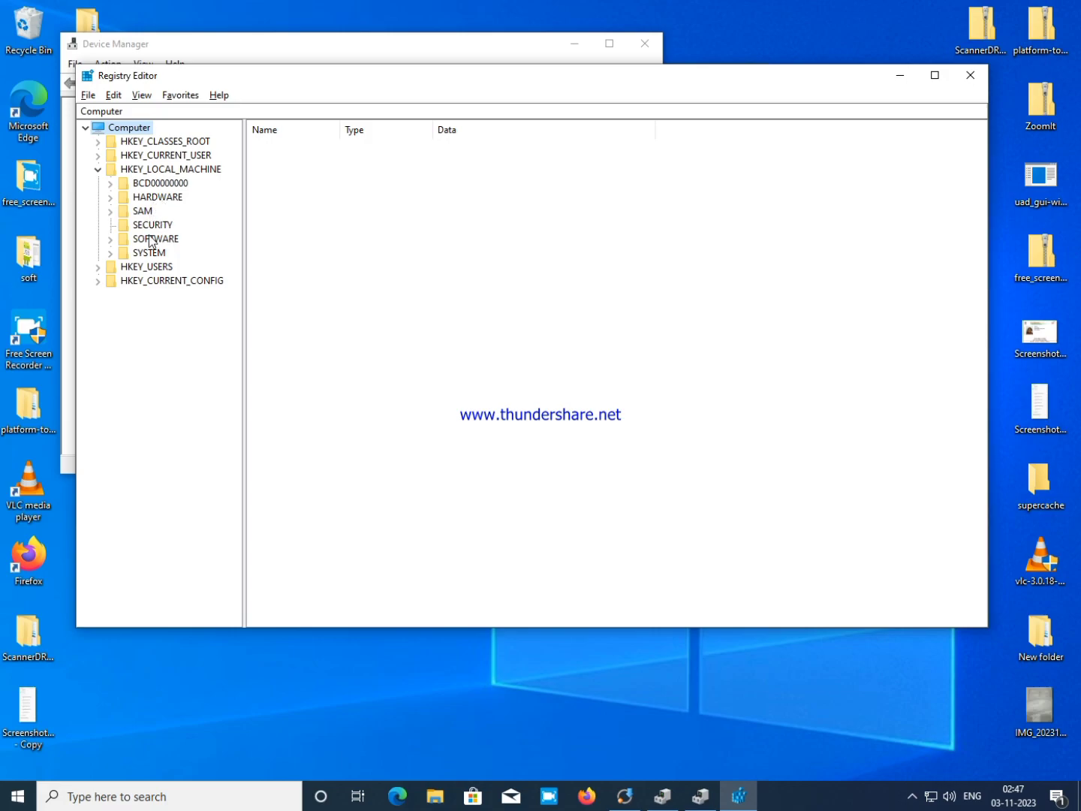
pyautogui.click(118, 254)
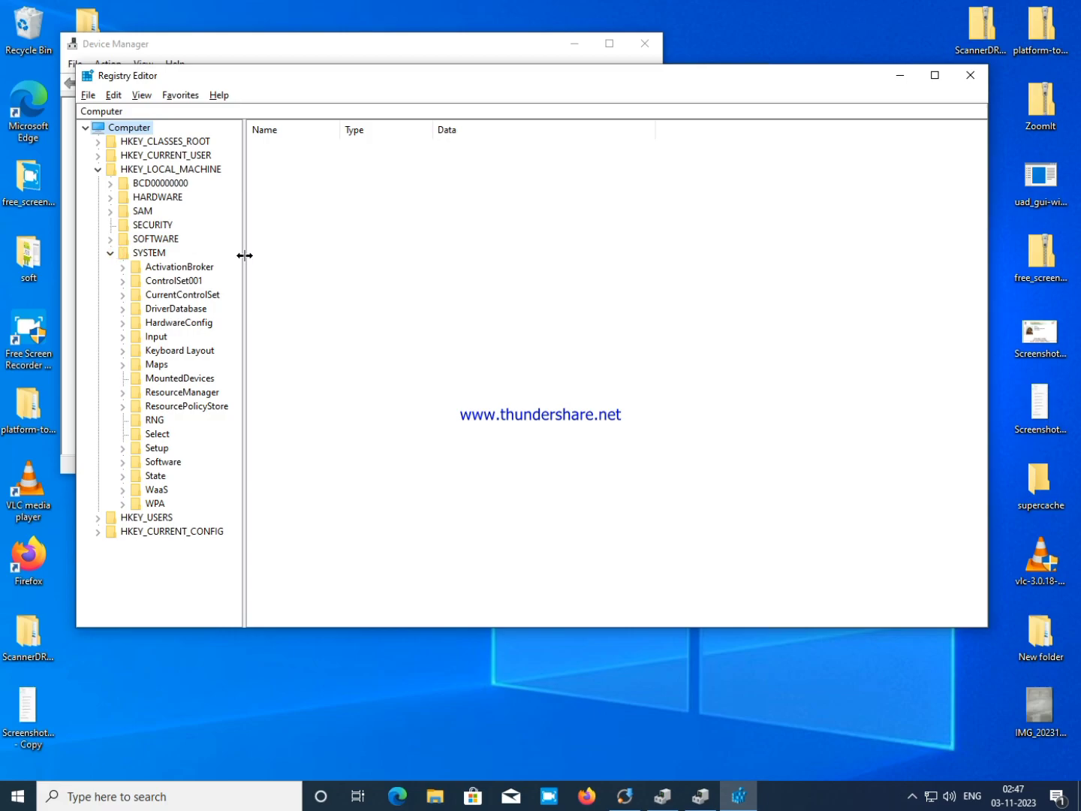
pyautogui.click(121, 281)
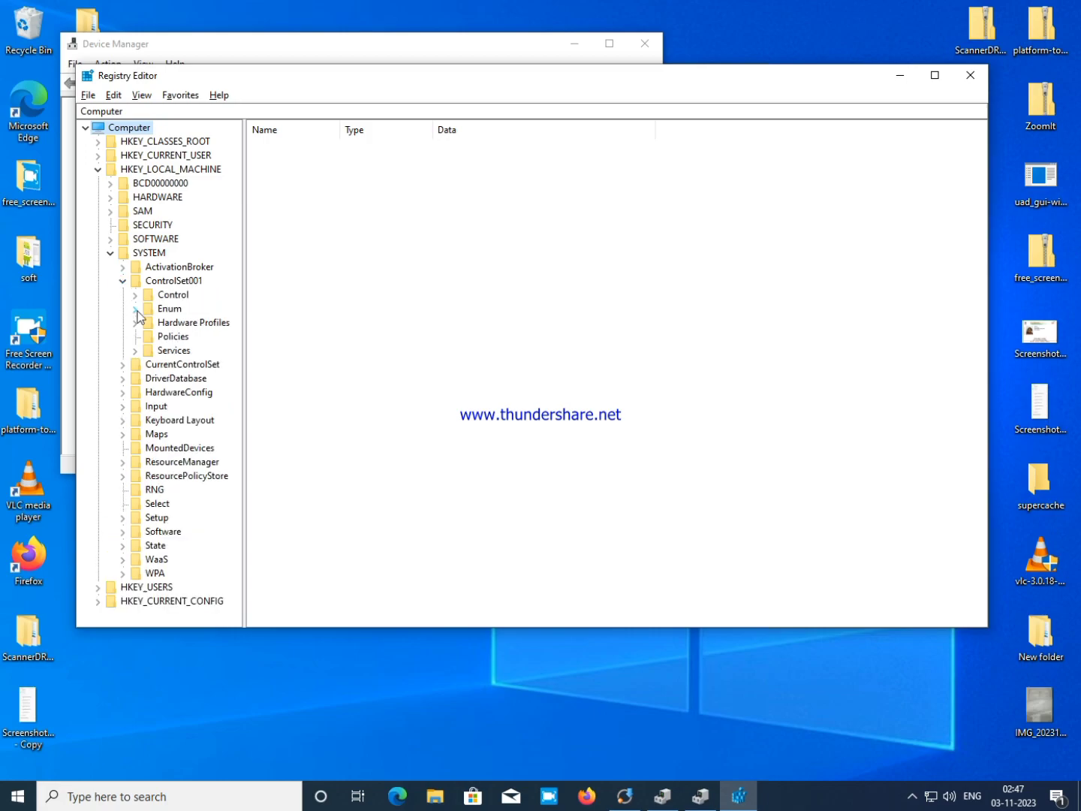
pyautogui.click(136, 350)
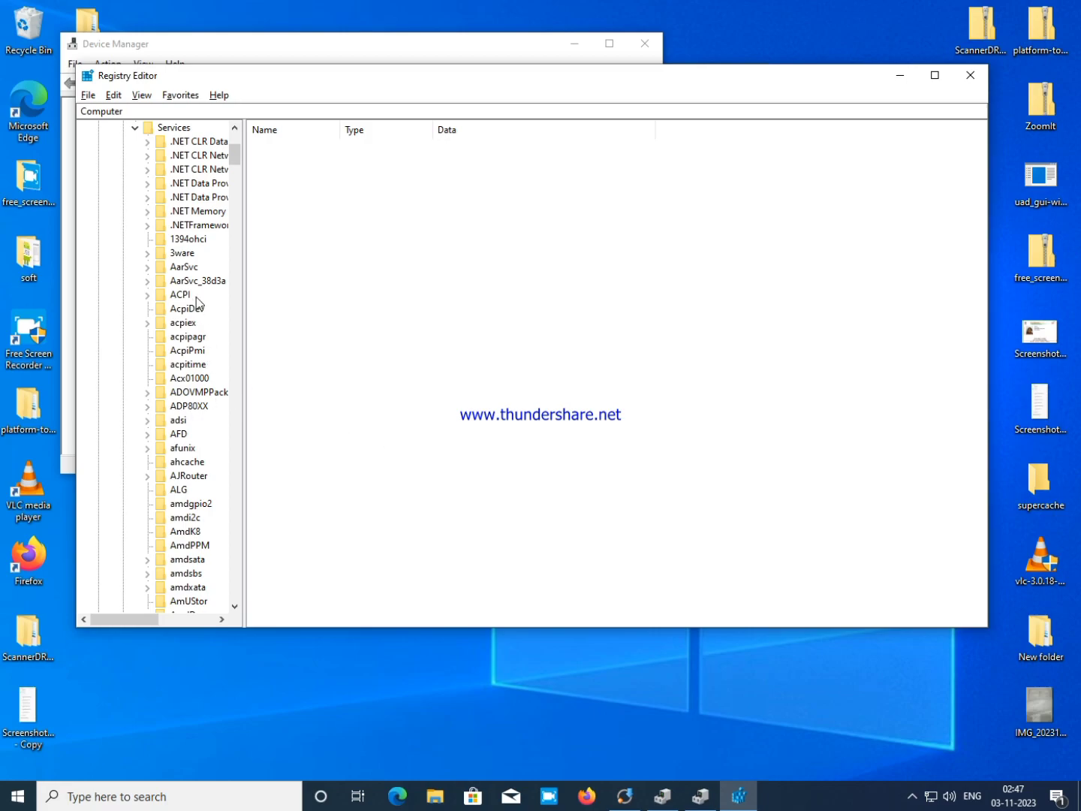
# - Select the USBSTOR key under HKEY_LOCAL_MACHINE\SYSTEM\ControlSet001\Services
pyautogui.scroll(3, 196, 302)
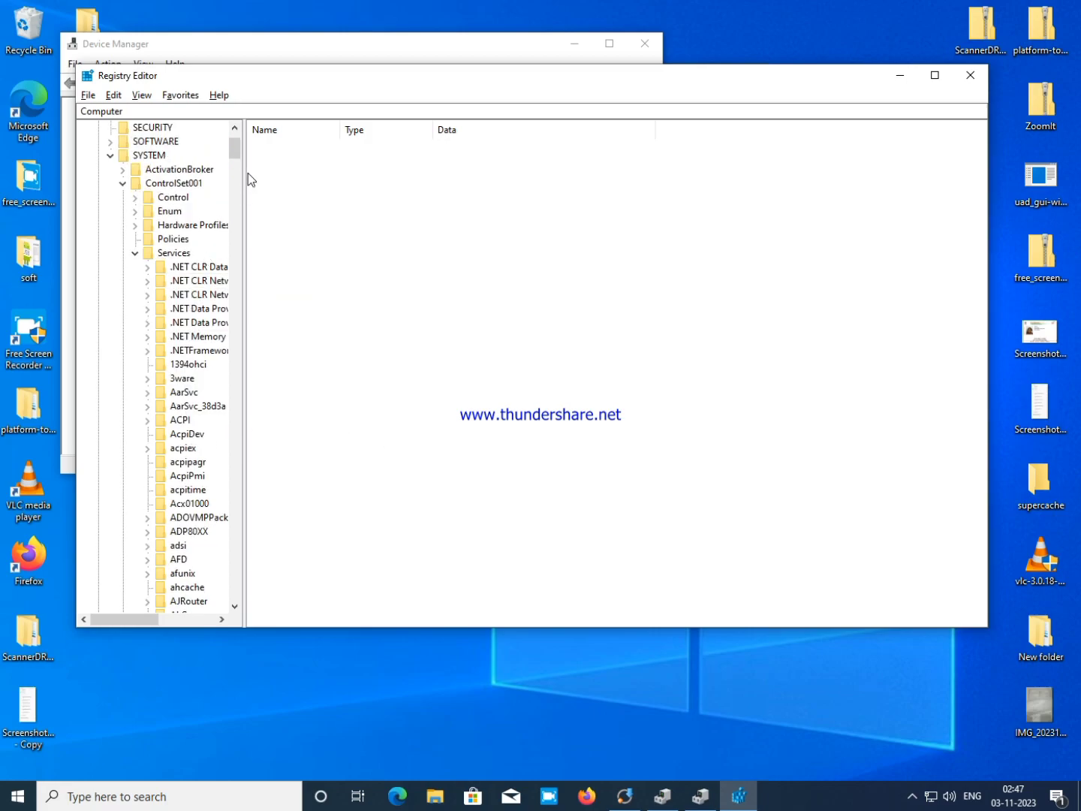
pyautogui.scroll(-15, 200, 375)
pyautogui.scroll(-20, 196, 378)
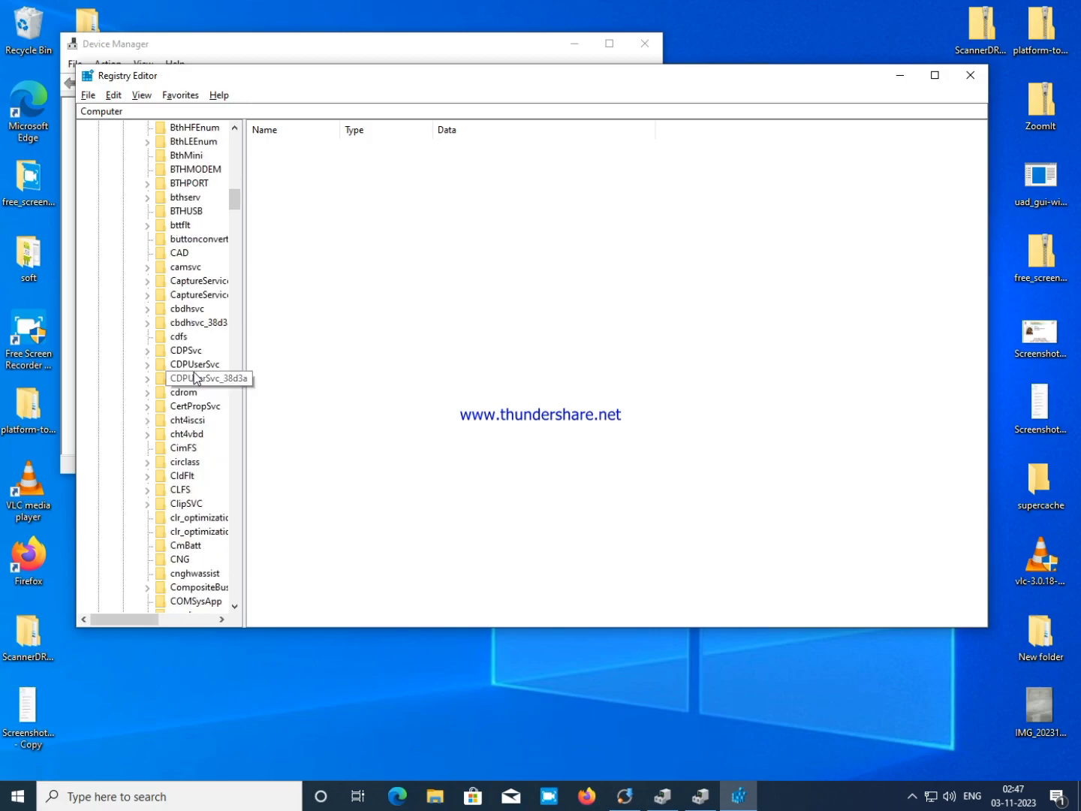
pyautogui.scroll(-20, 194, 377)
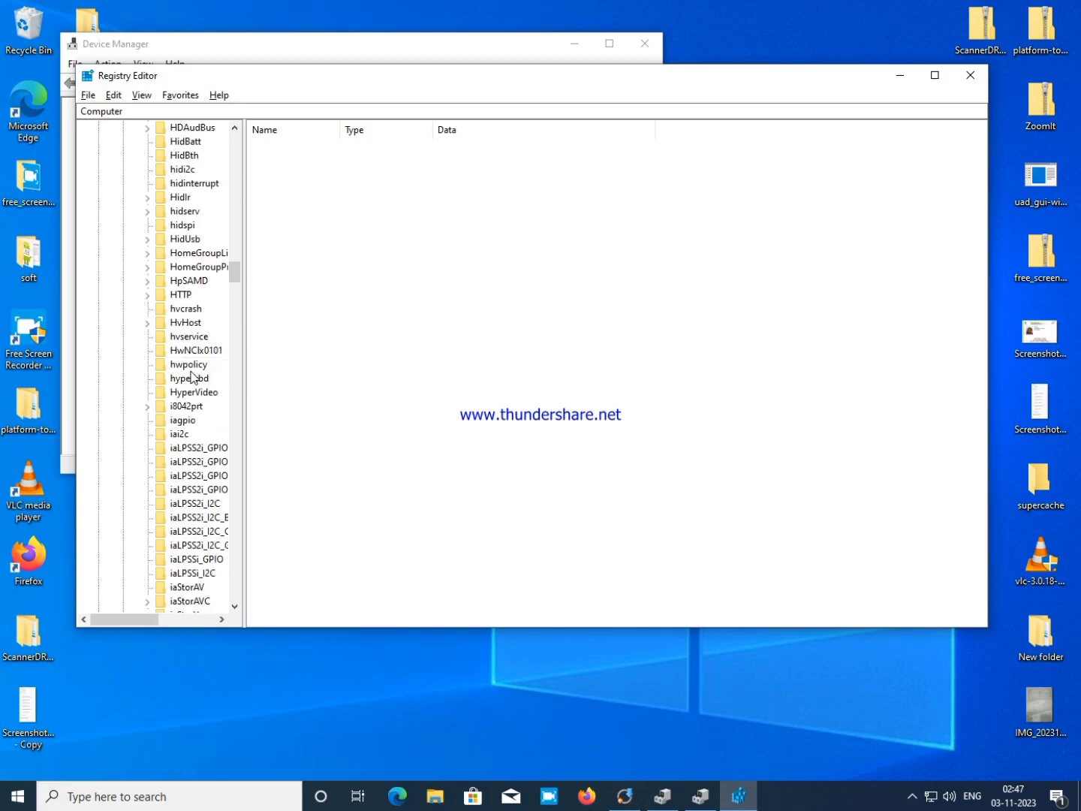
pyautogui.scroll(-20, 193, 377)
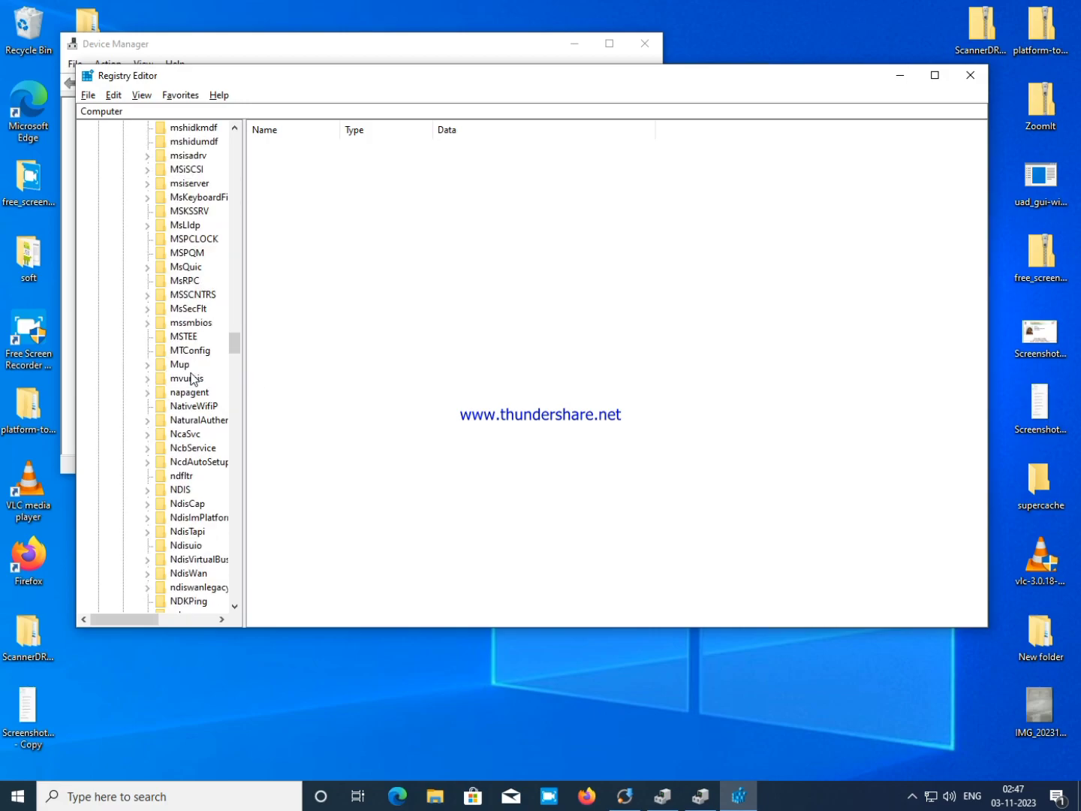
pyautogui.scroll(-20, 192, 377)
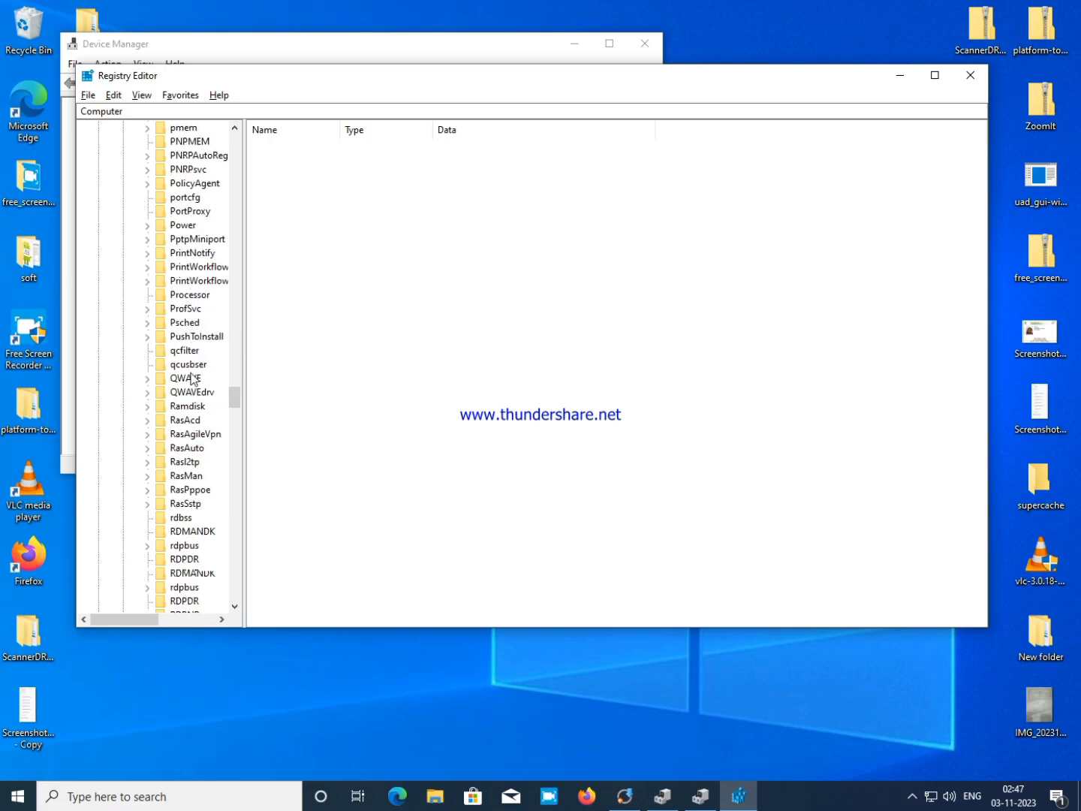
pyautogui.scroll(-5, 192, 377)
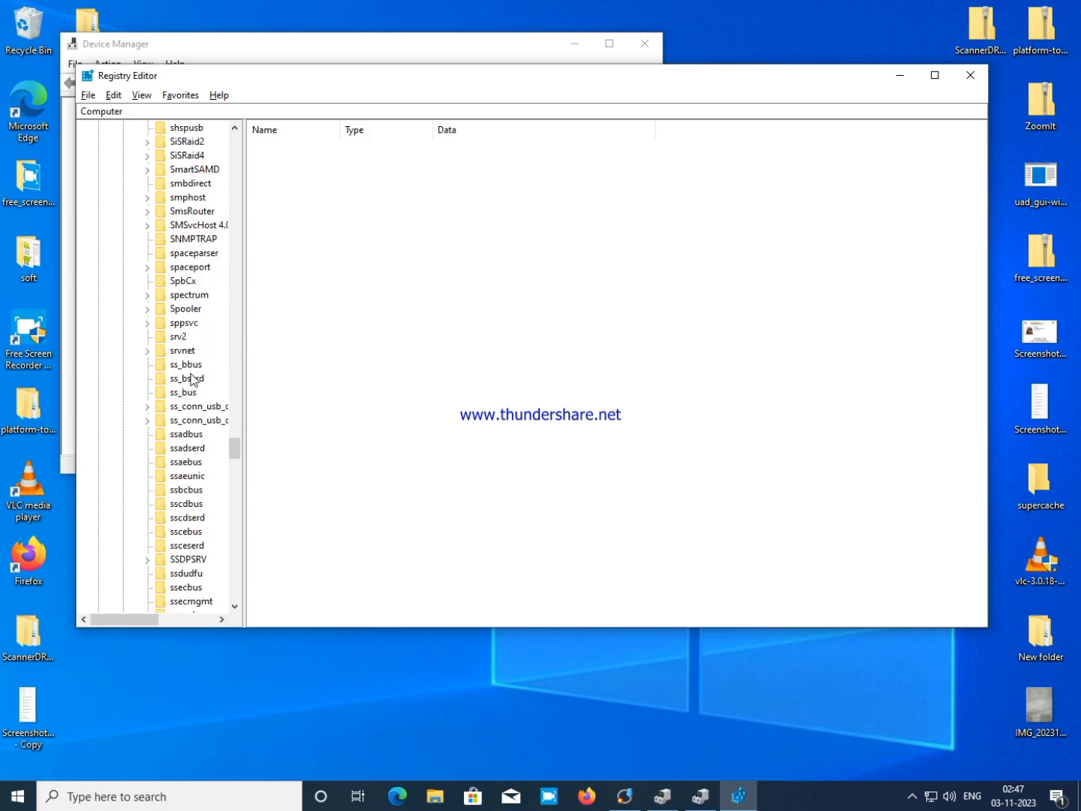
pyautogui.scroll(-20, 193, 378)
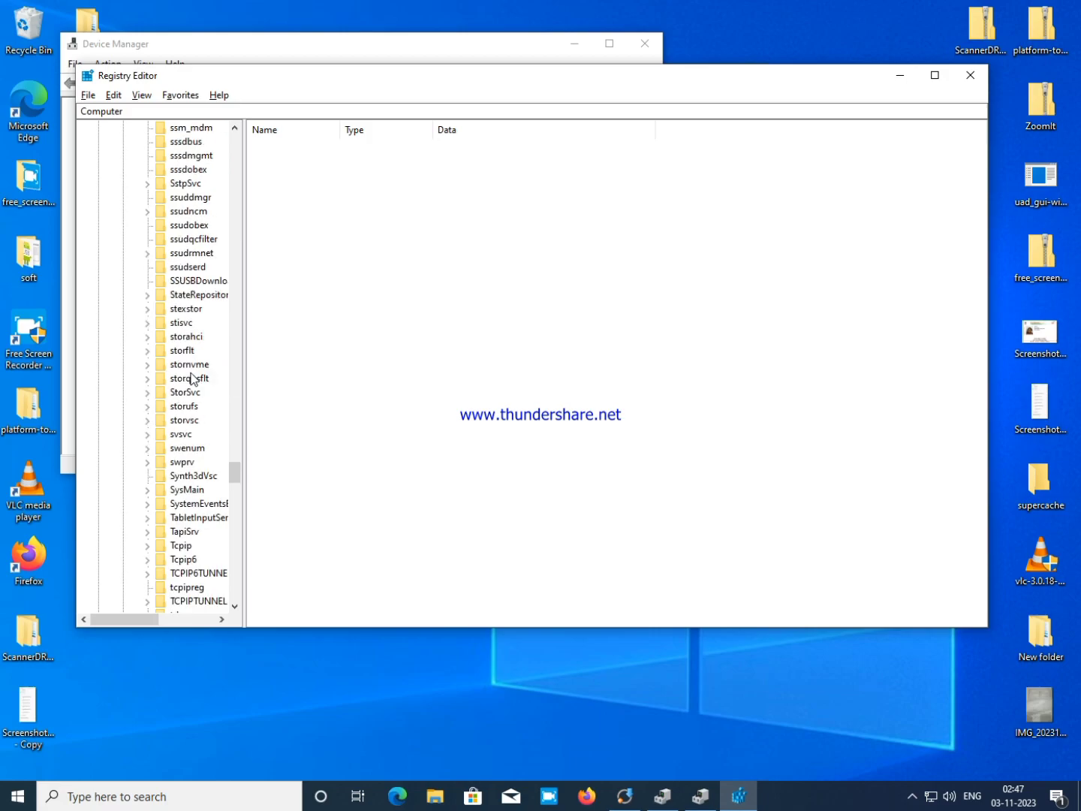
pyautogui.scroll(-10, 192, 377)
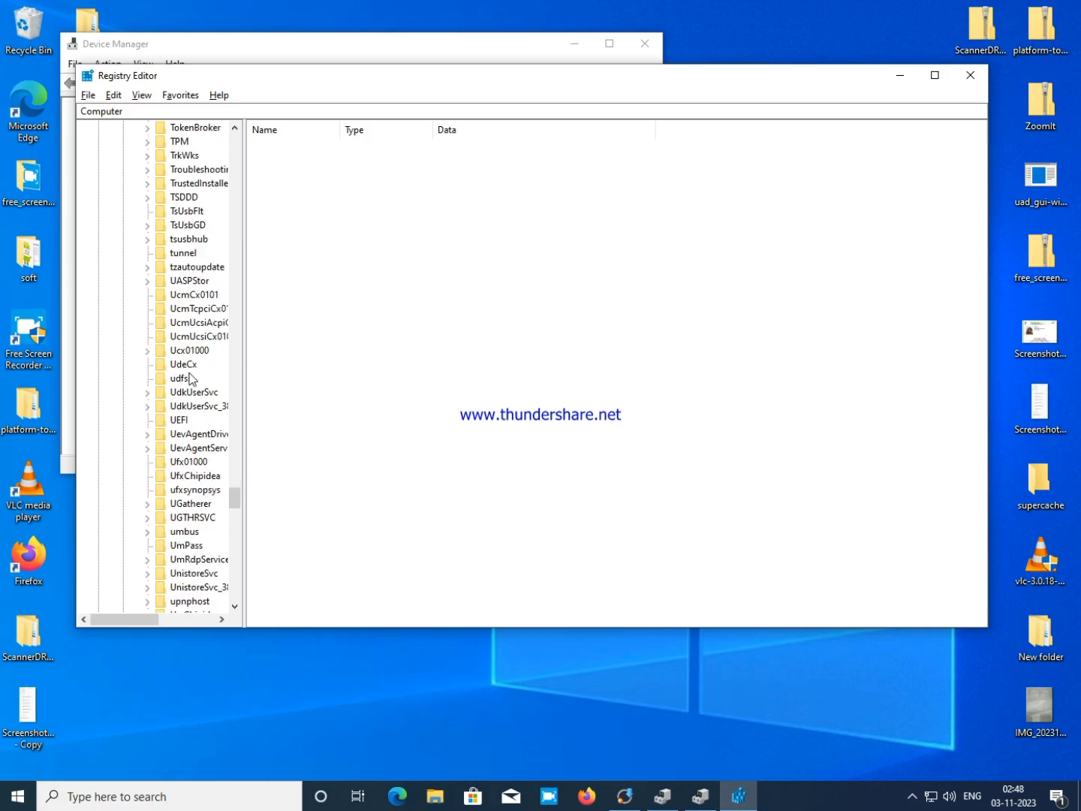
pyautogui.scroll(-3, 193, 378)
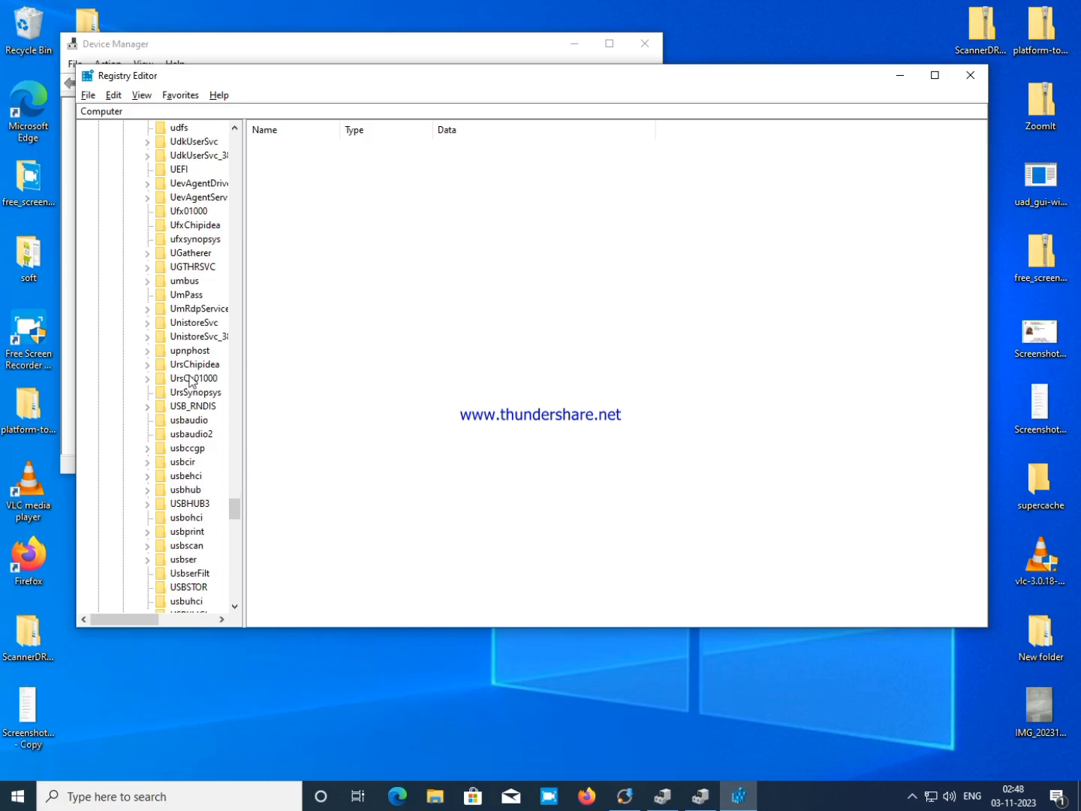
pyautogui.scroll(-1, 193, 381)
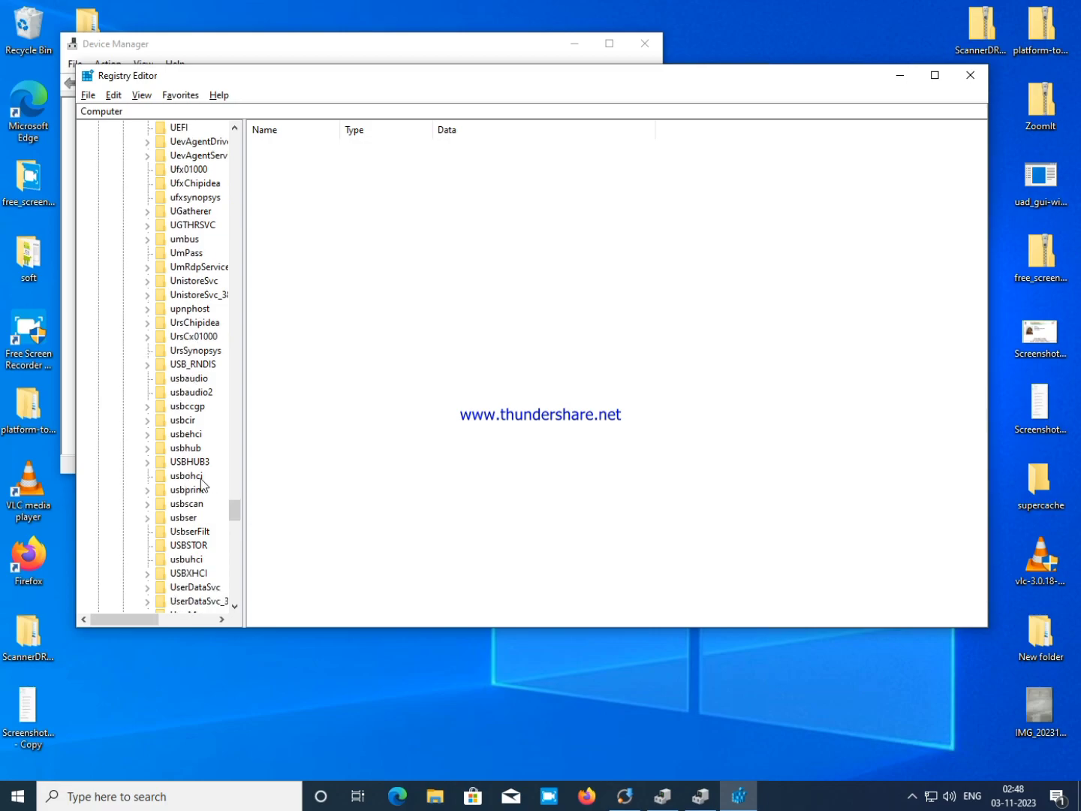
pyautogui.scroll(-2, 180, 461)
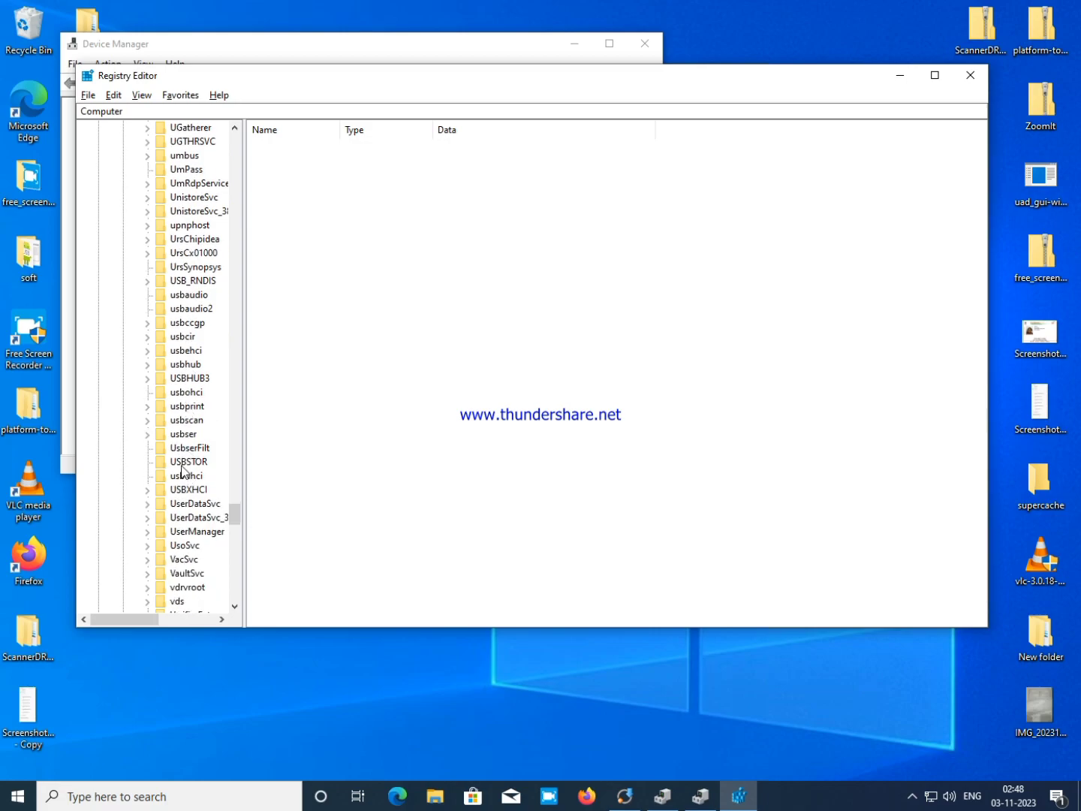
pyautogui.click(184, 461)
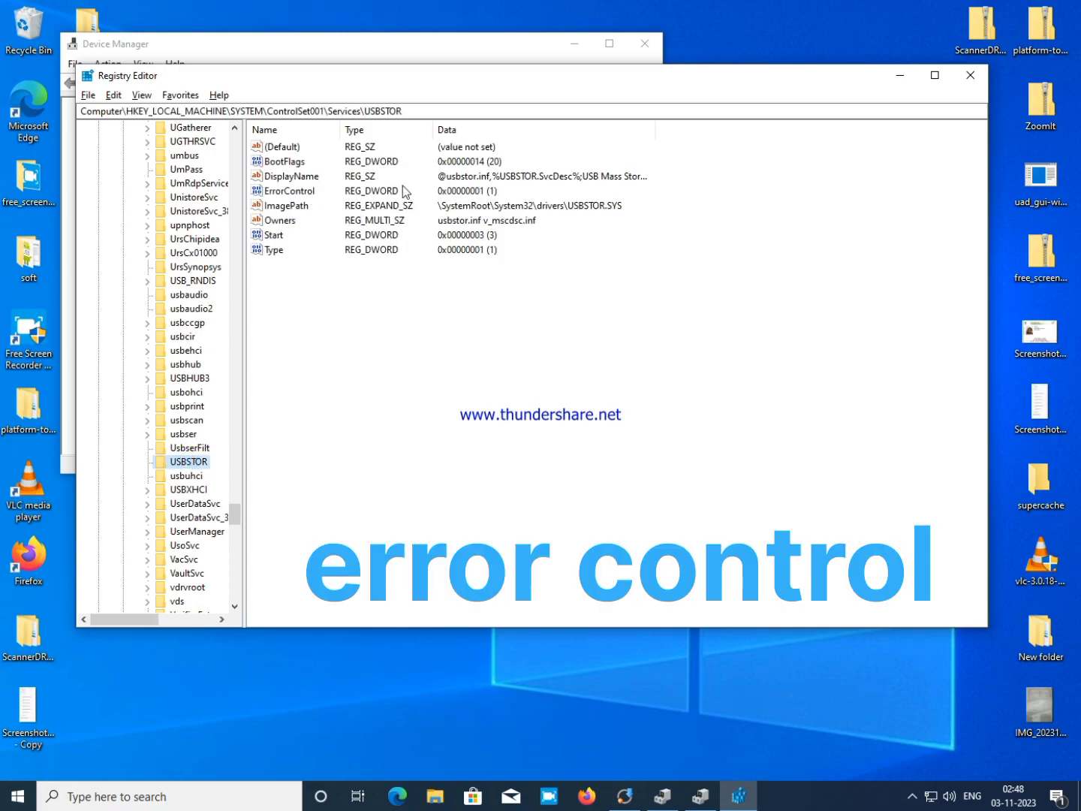
# - Set the ErrorControl value data of the USBSTOR key to 3 and close Registry Editor
pyautogui.doubleClick(298, 192)
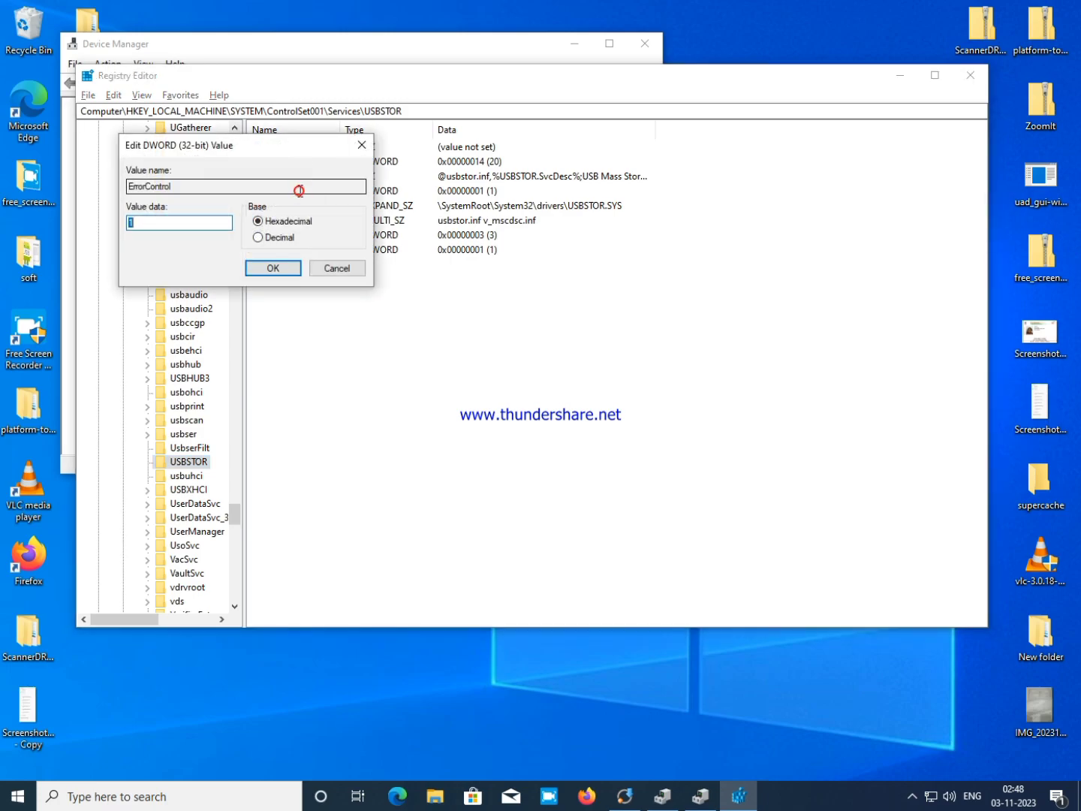
pyautogui.click(160, 225)
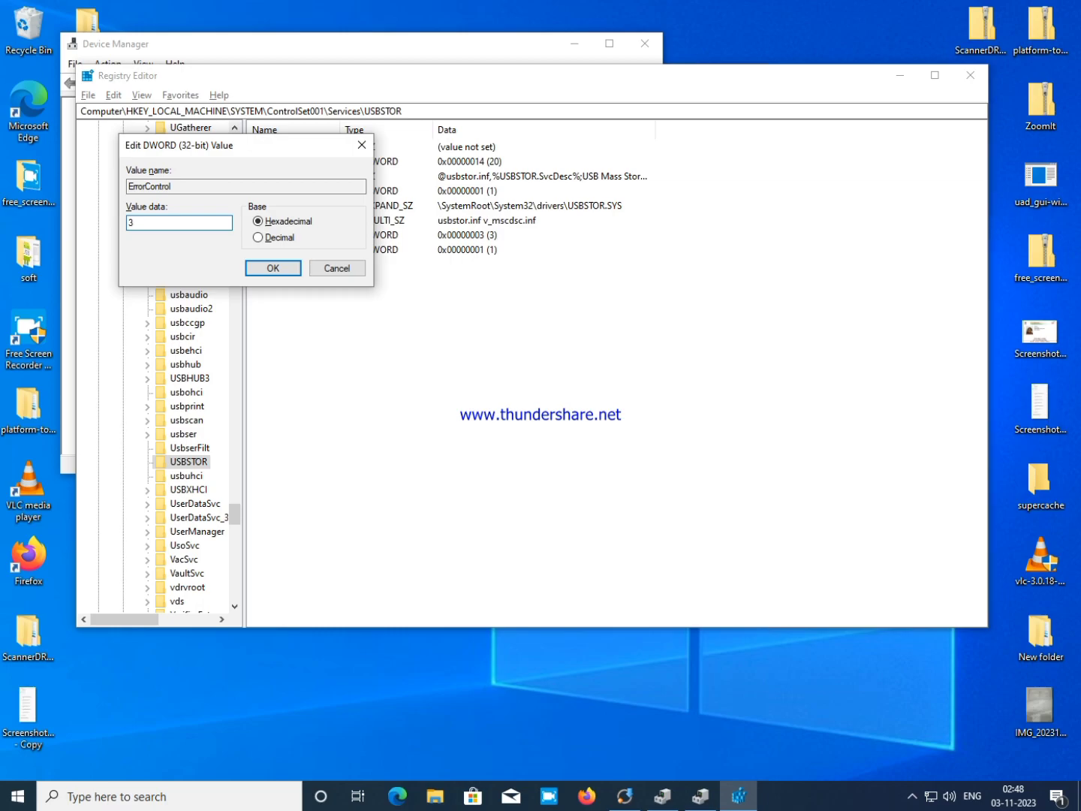
pyautogui.click(274, 267)
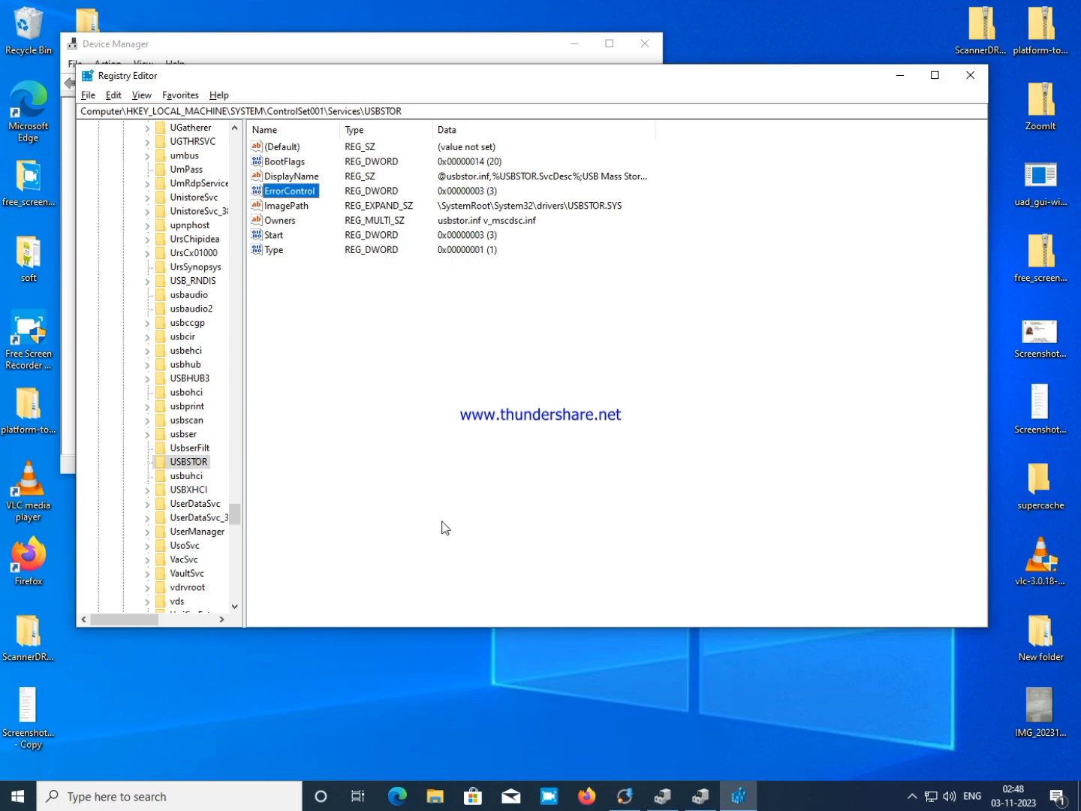
pyautogui.click(969, 74)
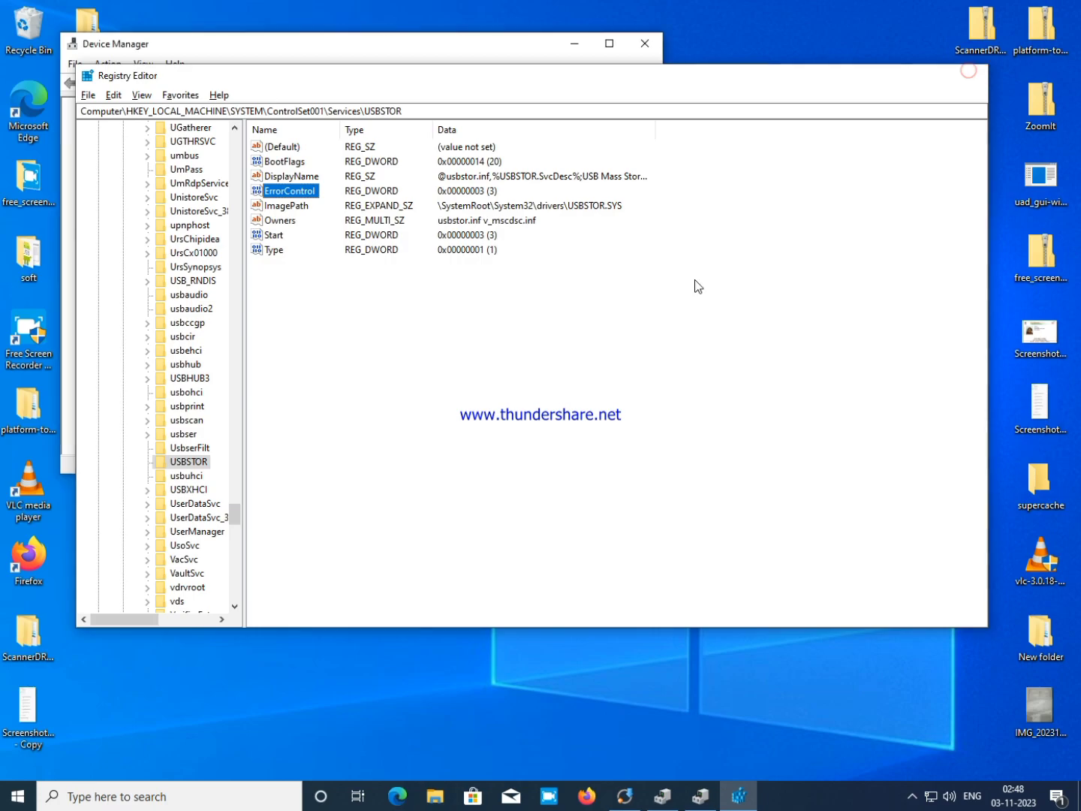
pyautogui.click(300, 514)
# - Switch to File Explorer and open the System32 folder inside Windows on Local Disk (C:)
pyautogui.press('super+e')
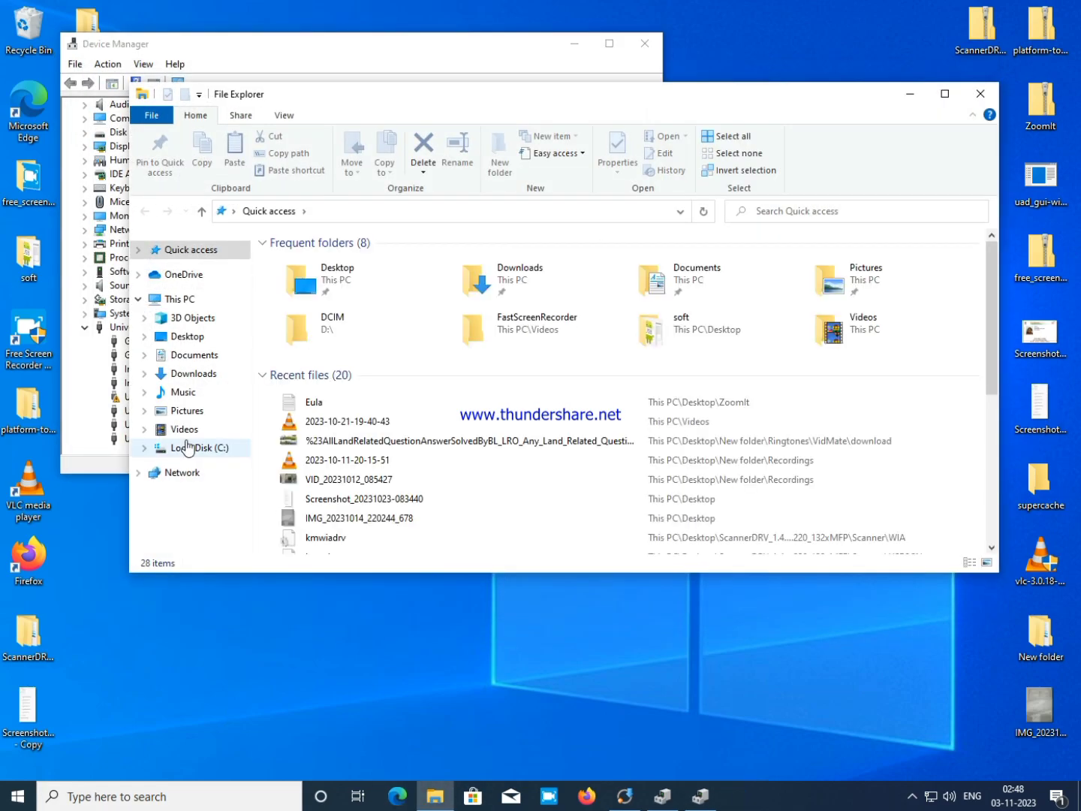
pyautogui.click(188, 447)
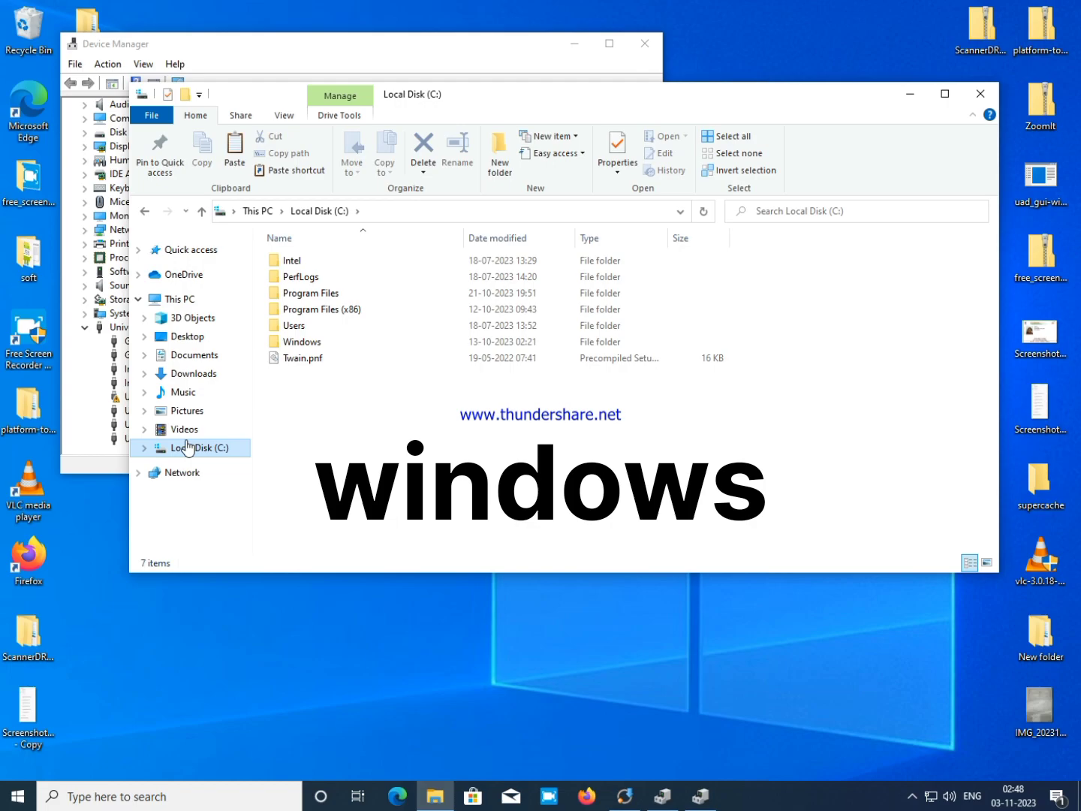
pyautogui.click(301, 342)
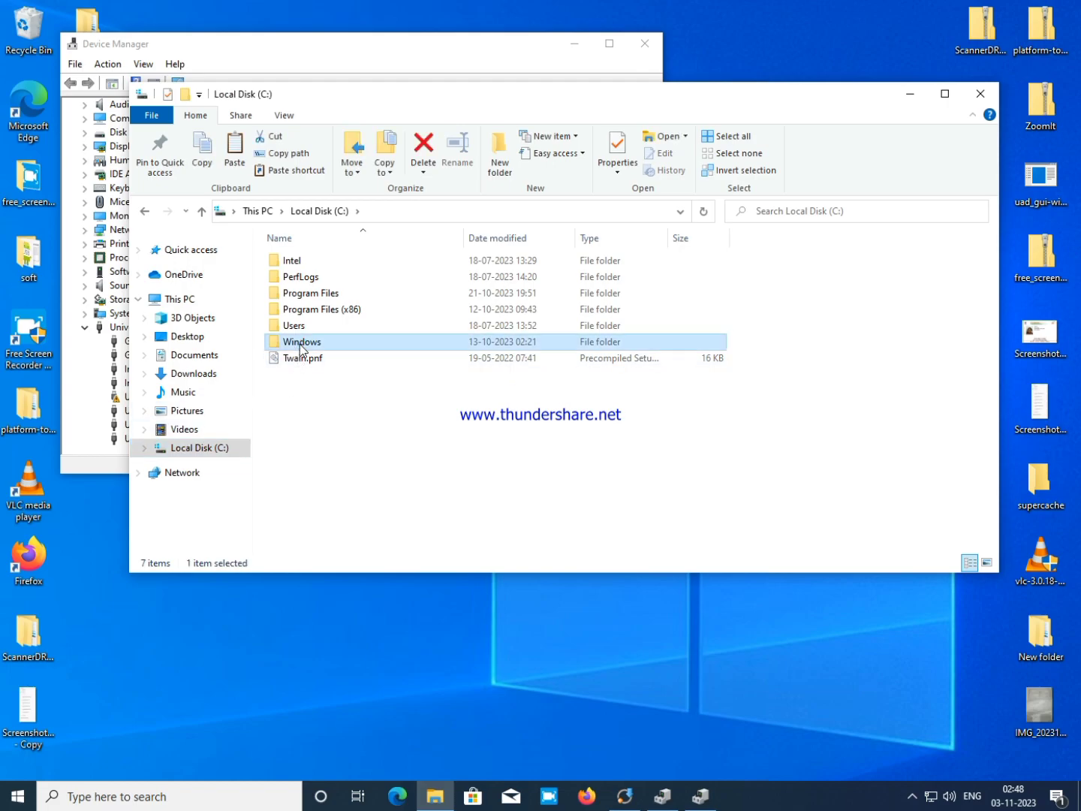
pyautogui.doubleClick(350, 342)
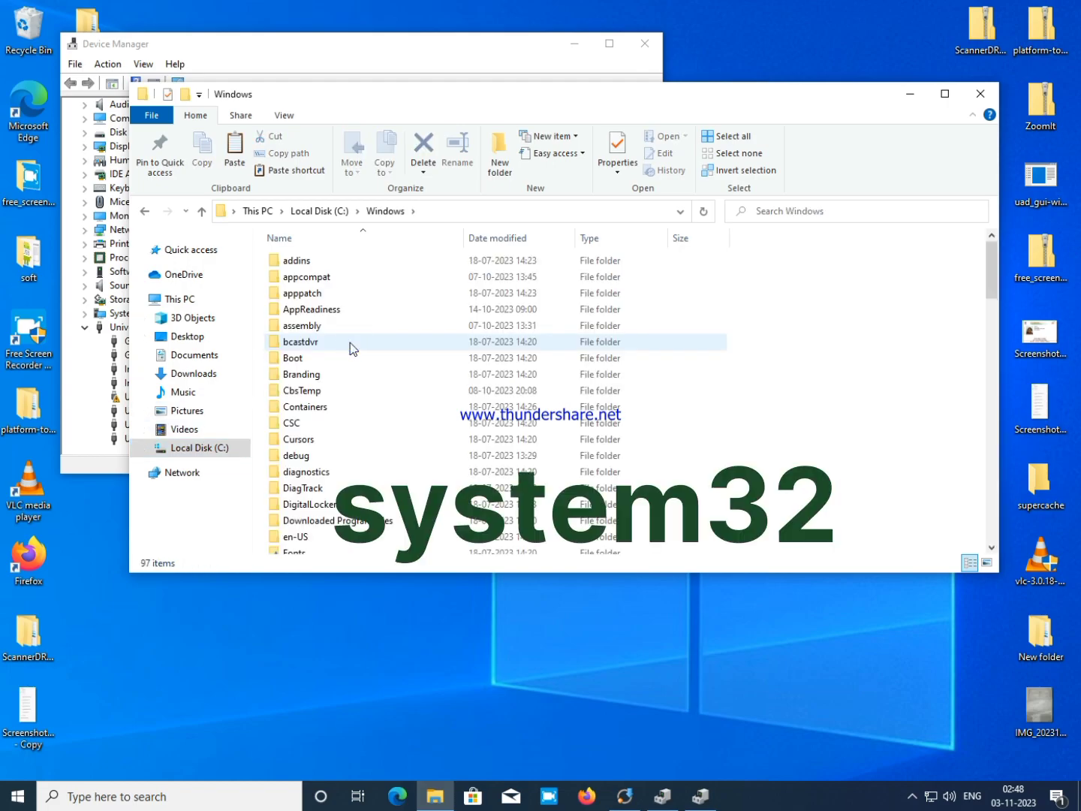
pyautogui.scroll(-3, 330, 376)
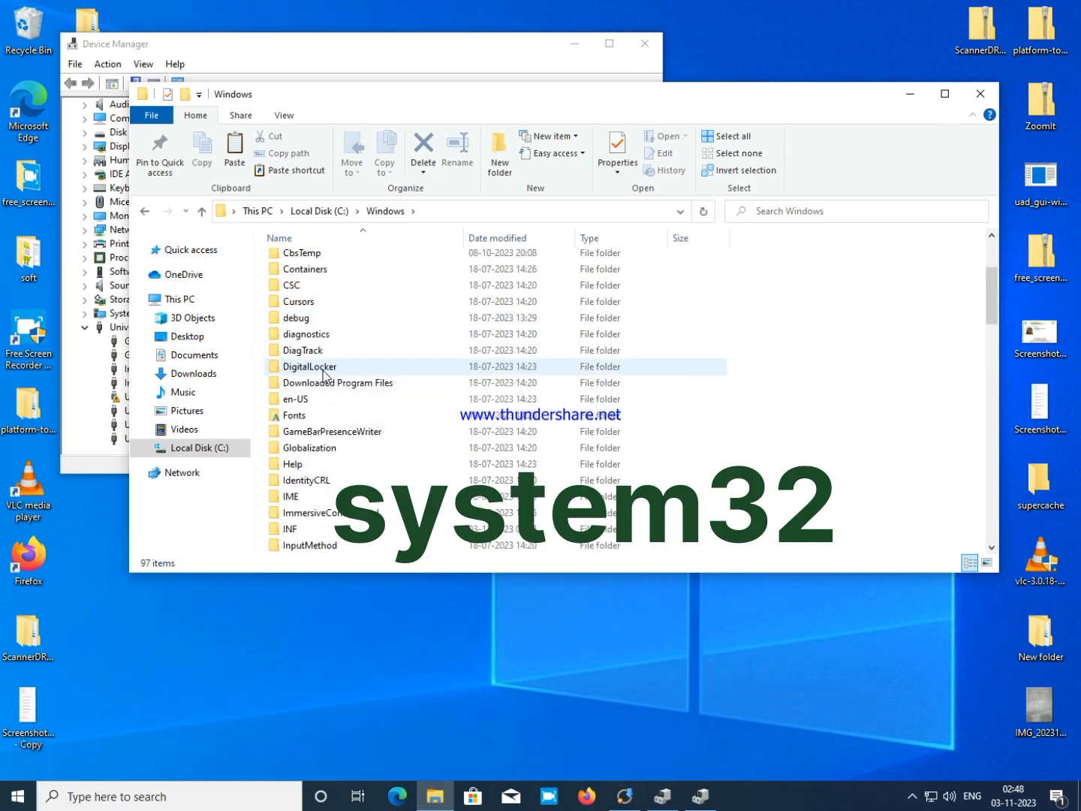
pyautogui.scroll(-9, 324, 374)
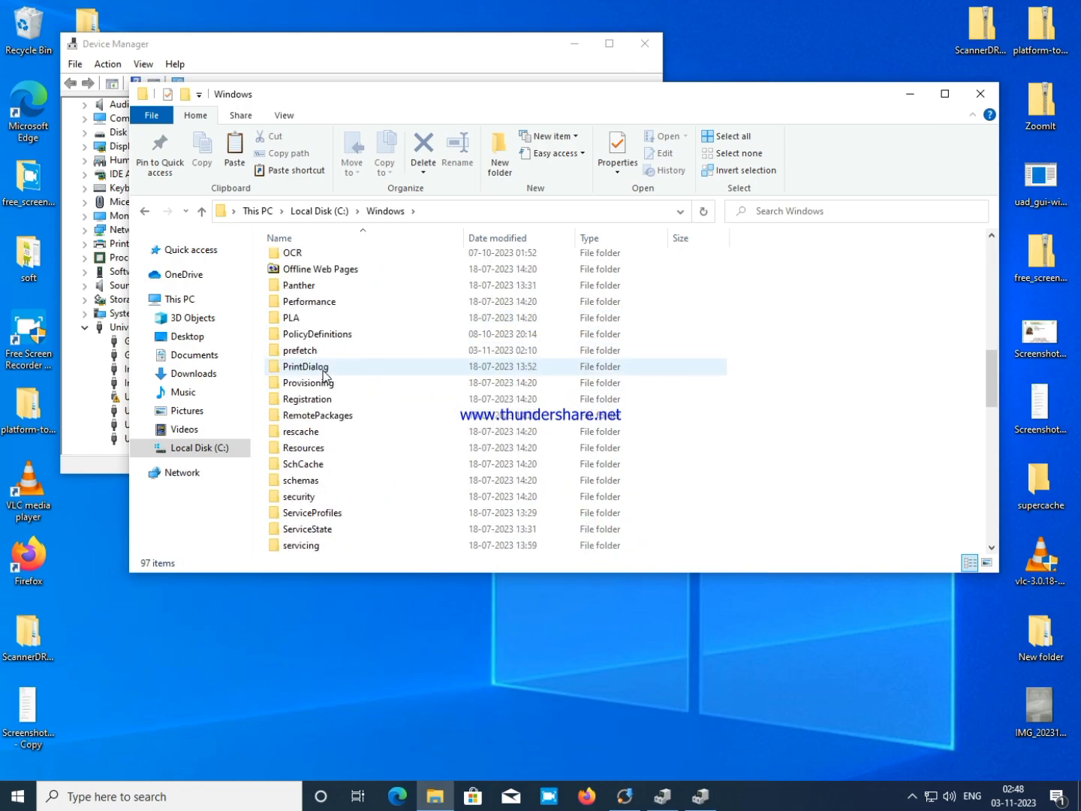
pyautogui.scroll(-7, 324, 375)
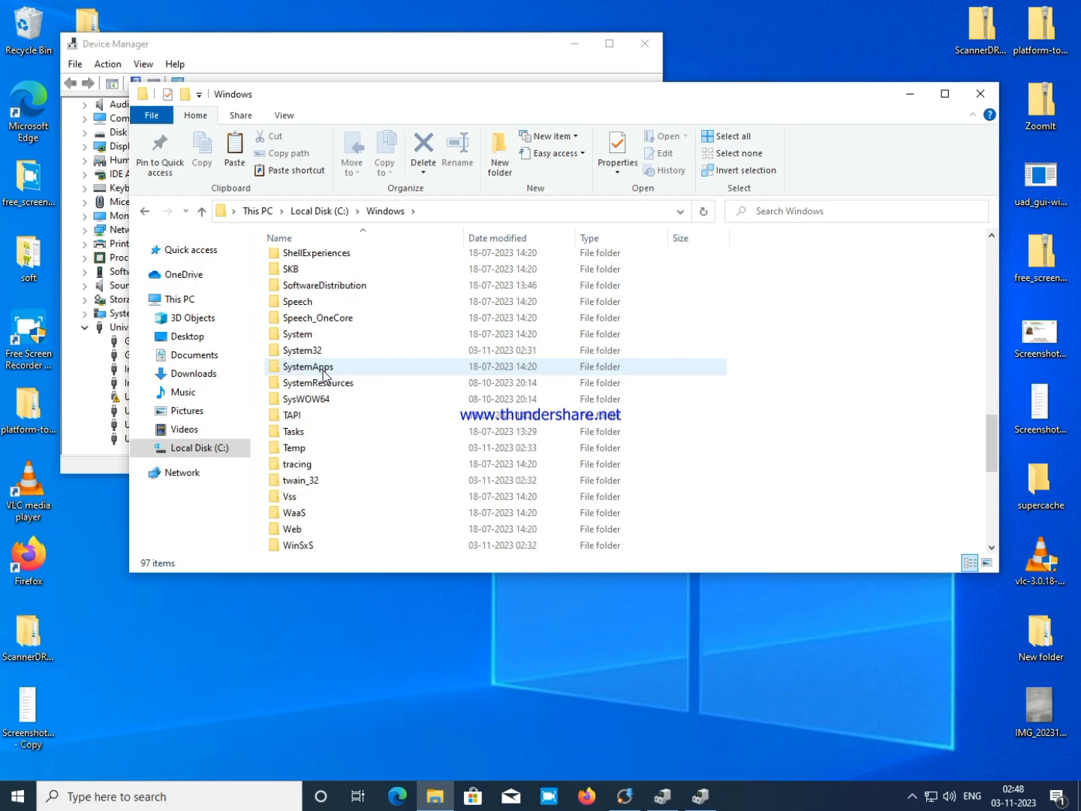
pyautogui.scroll(-2, 323, 373)
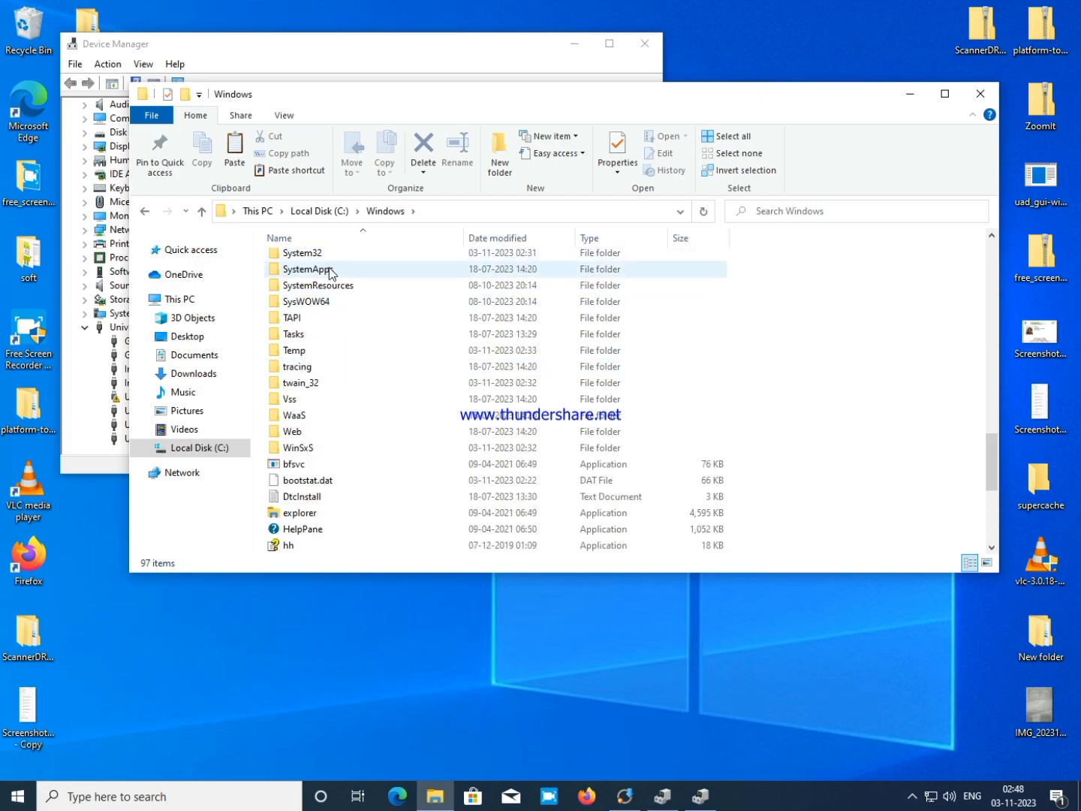
pyautogui.scroll(2, 330, 274)
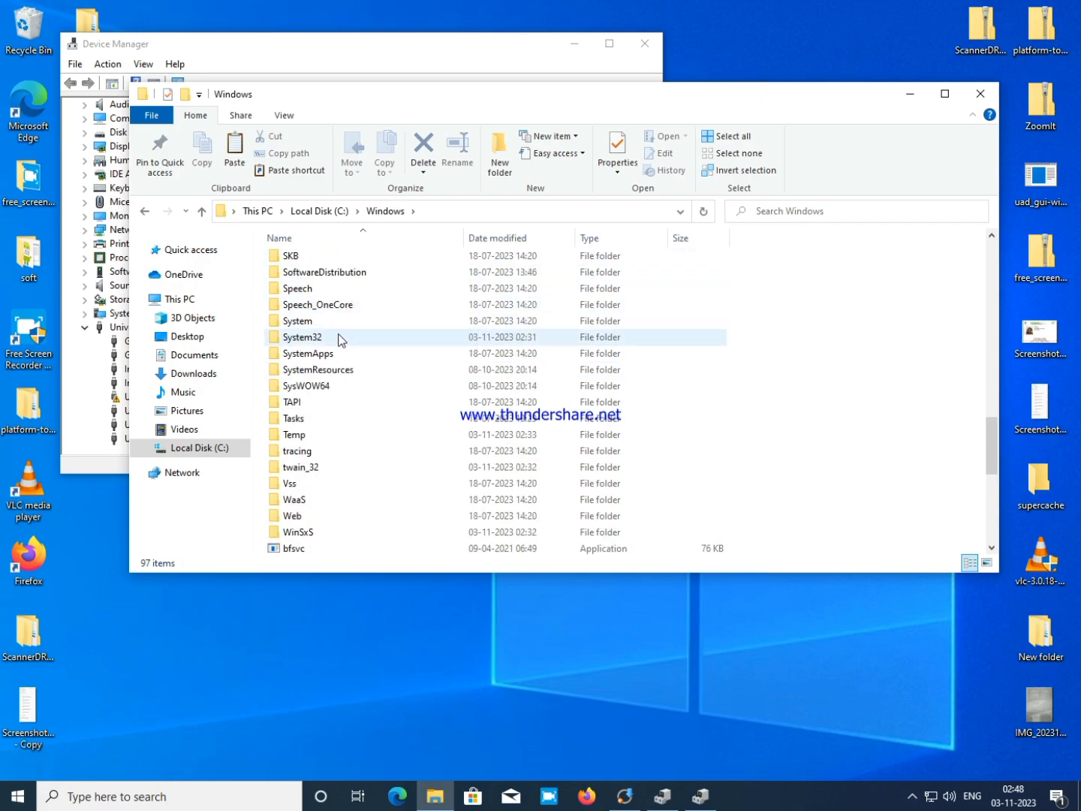
pyautogui.moveTo(339, 340)
pyautogui.doubleClick(341, 375)
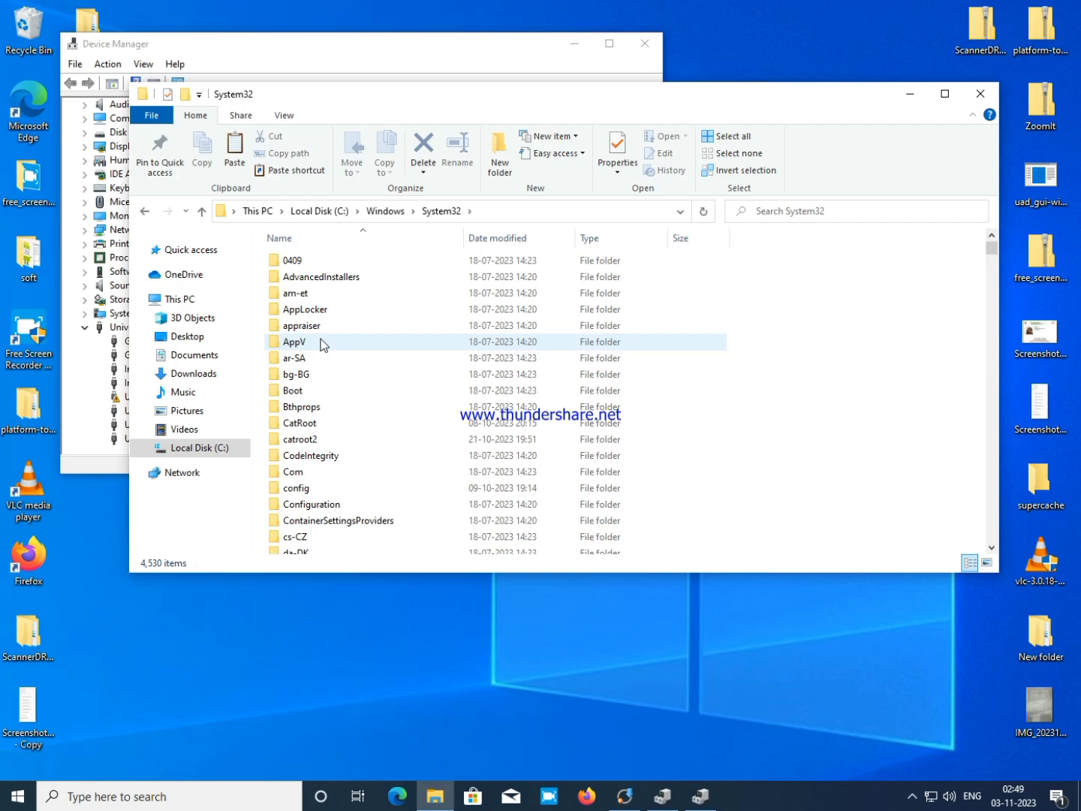
# - Look through the folders and files in System32 for the DriverStore folder
pyautogui.scroll(-10, 337, 377)
pyautogui.scroll(-2, 337, 383)
pyautogui.scroll(-8, 337, 383)
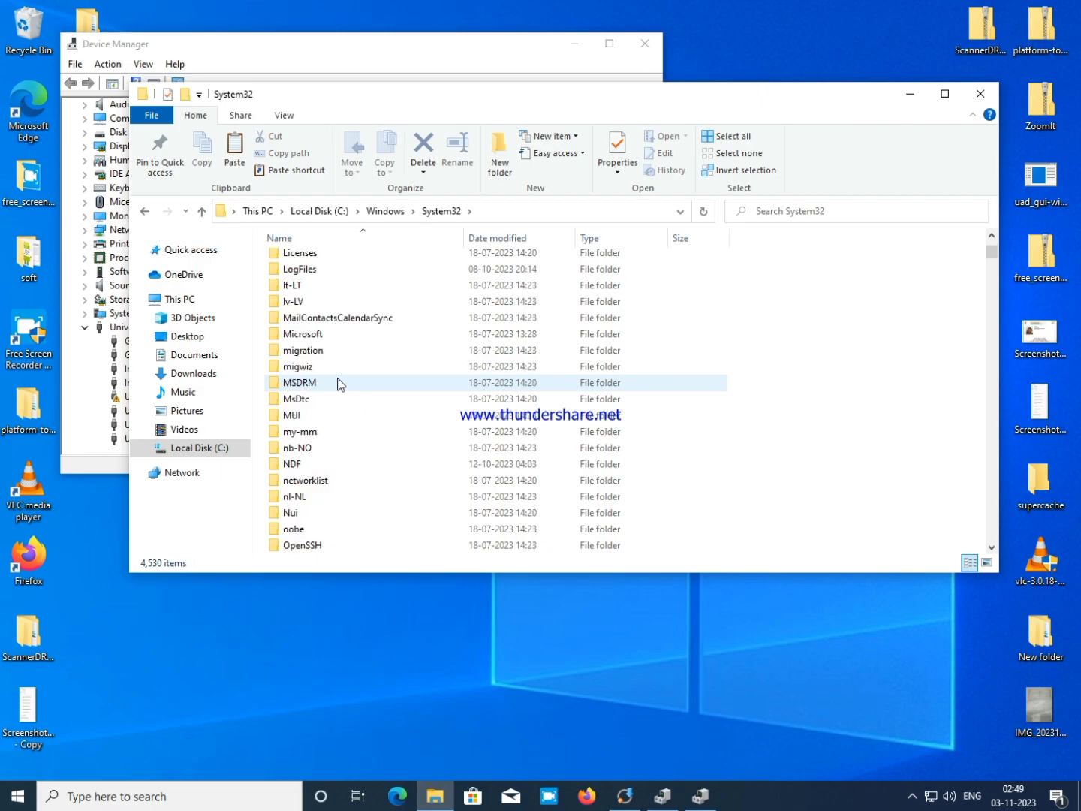
pyautogui.scroll(20, 336, 384)
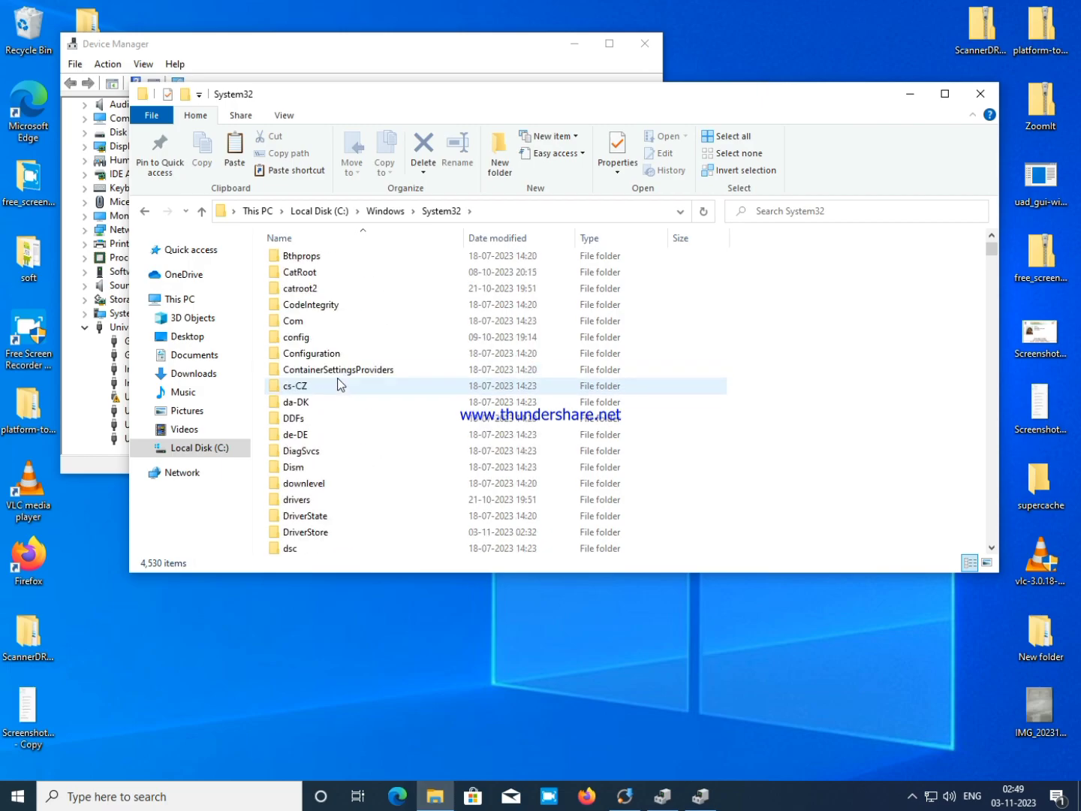
pyautogui.scroll(-1, 336, 383)
pyautogui.scroll(-20, 336, 379)
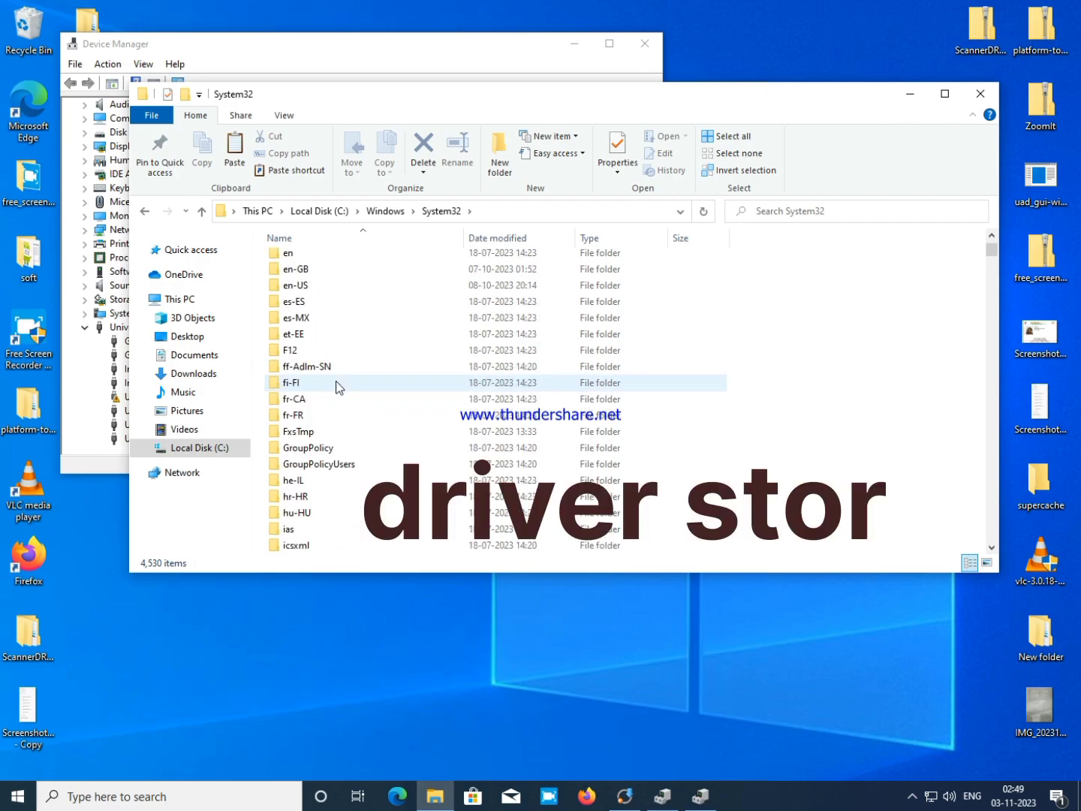
pyautogui.scroll(-20, 335, 382)
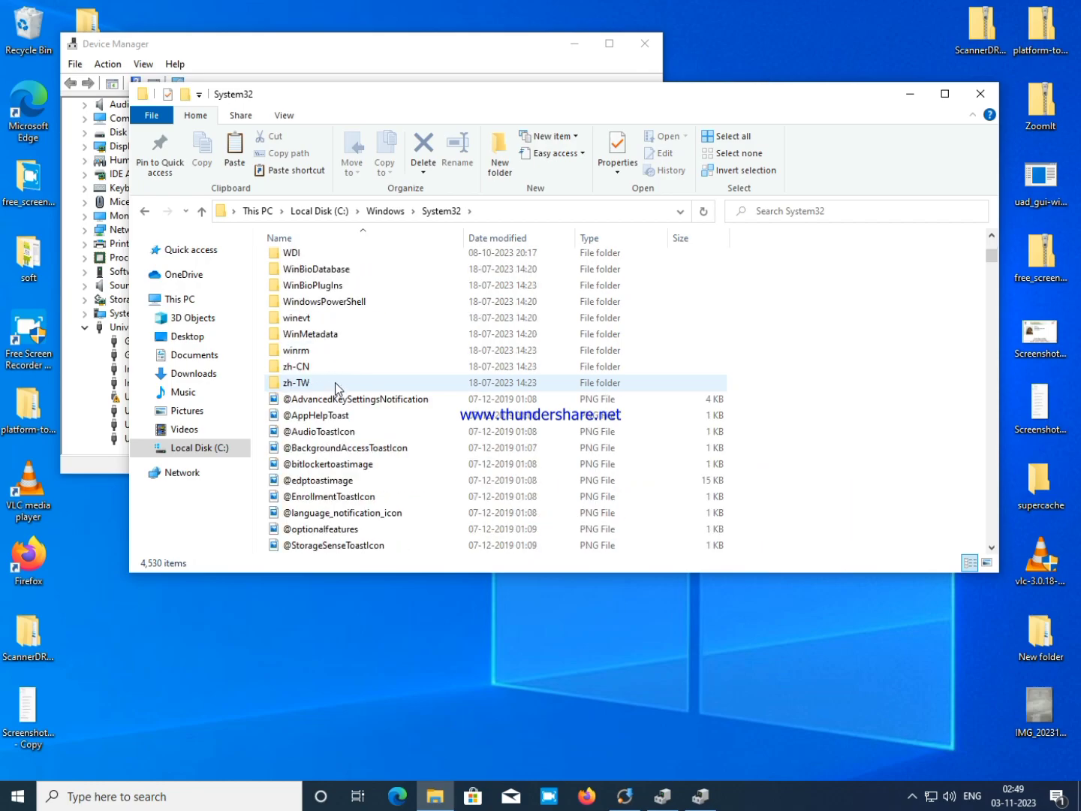
pyautogui.scroll(-20, 334, 384)
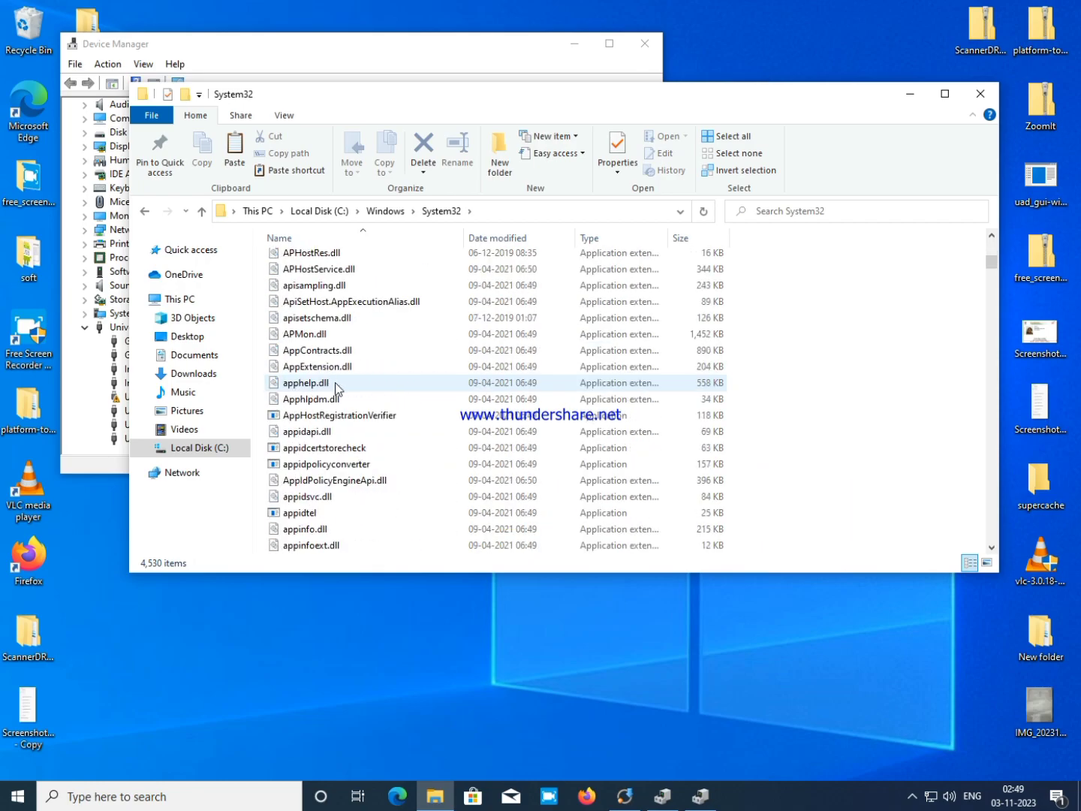
pyautogui.scroll(-20, 335, 384)
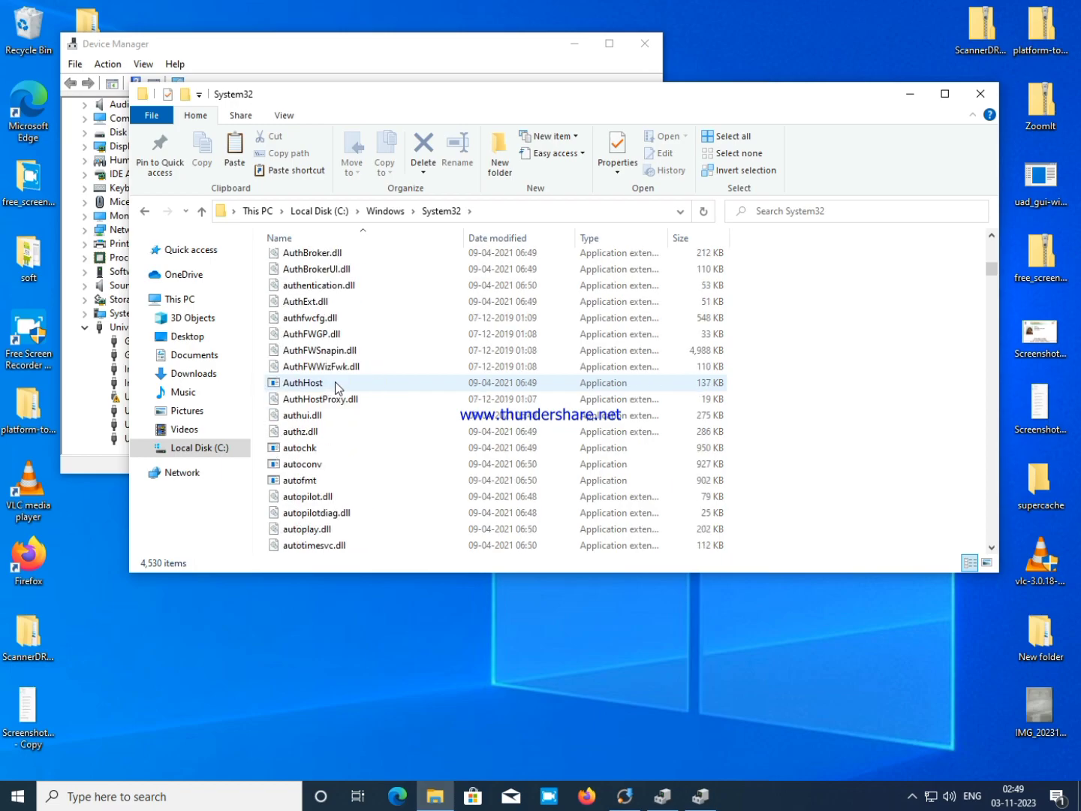
pyautogui.scroll(-20, 342, 387)
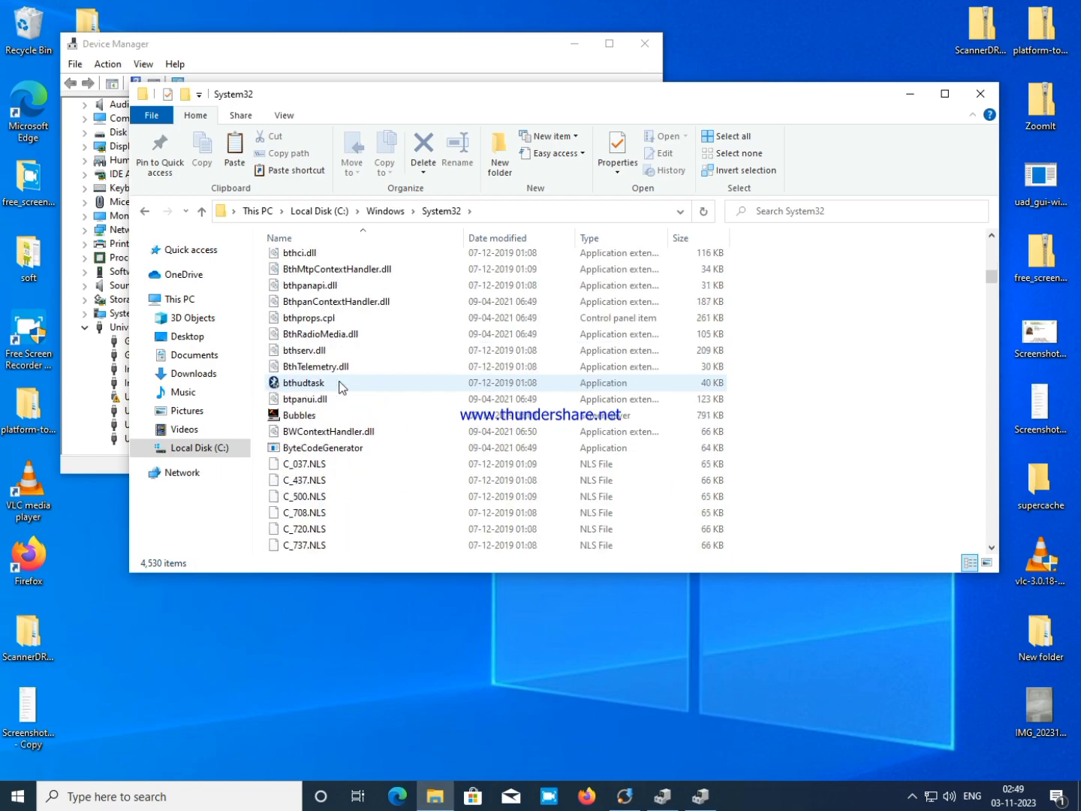
pyautogui.scroll(-20, 339, 387)
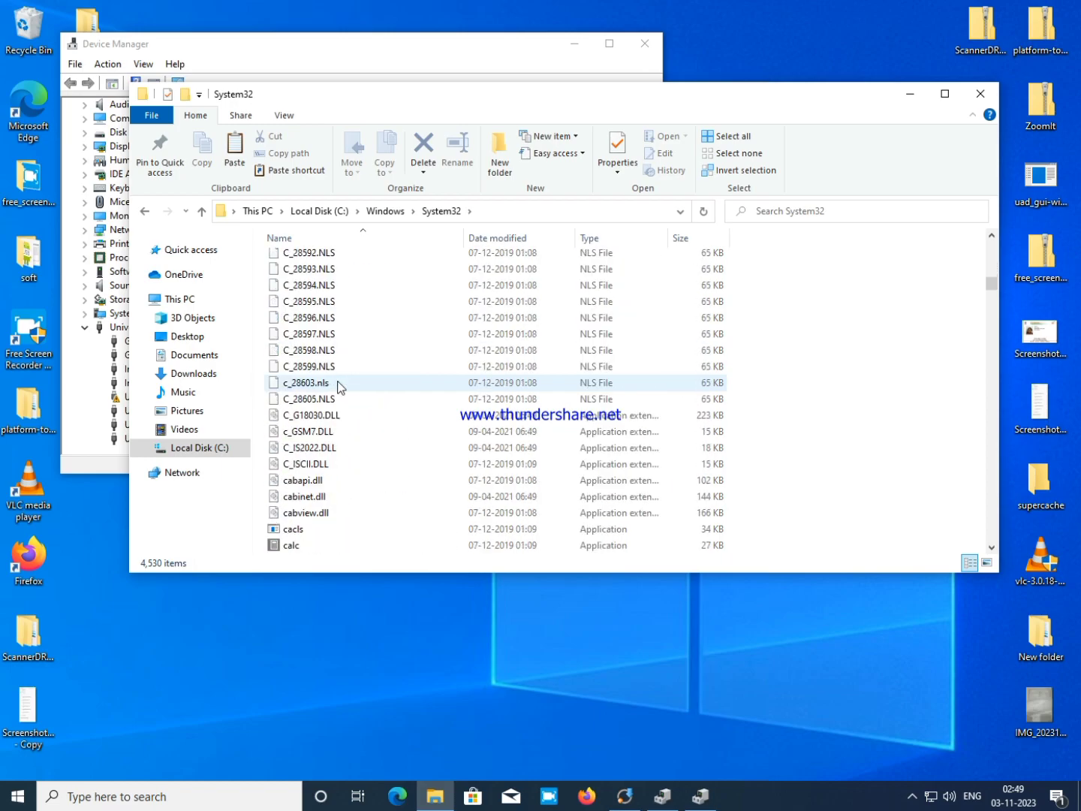
pyautogui.scroll(-20, 337, 386)
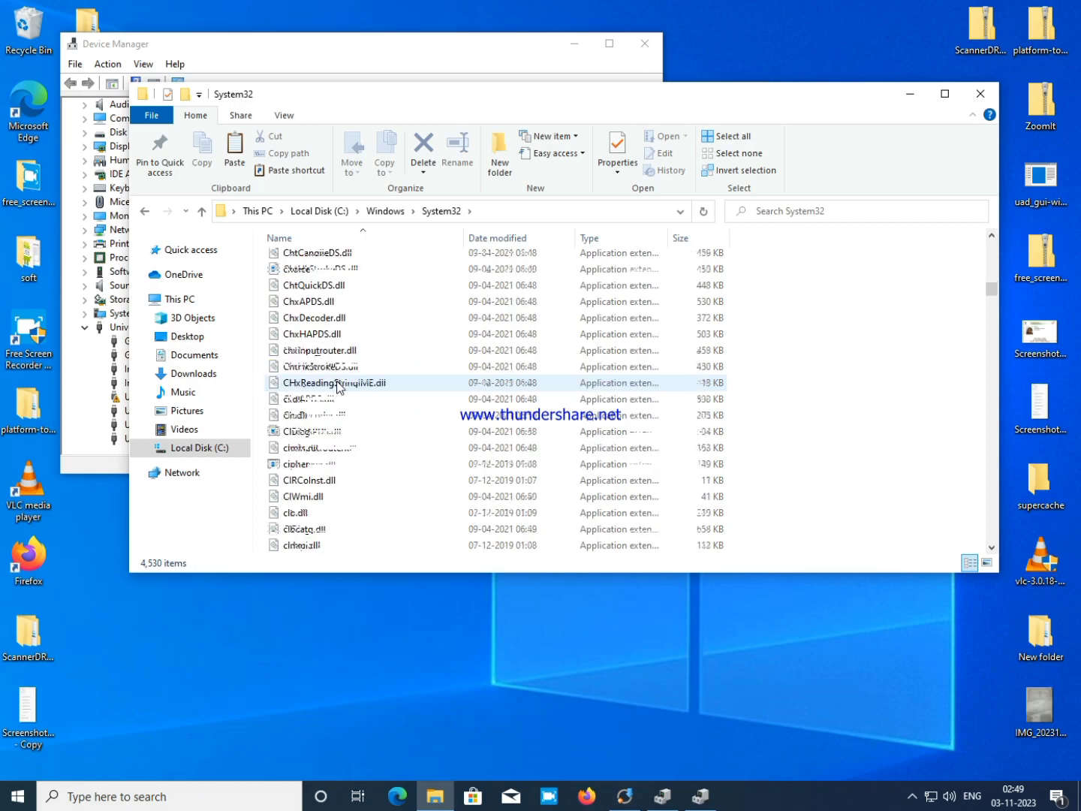
pyautogui.scroll(-20, 339, 388)
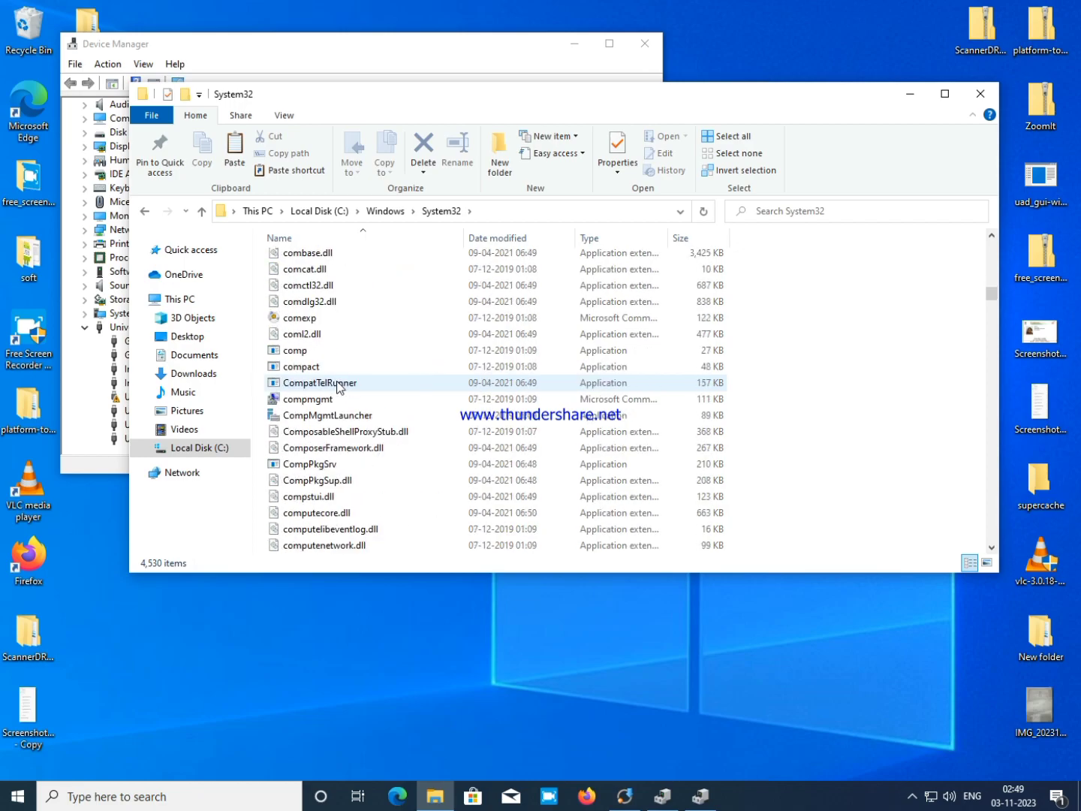
pyautogui.scroll(-20, 340, 387)
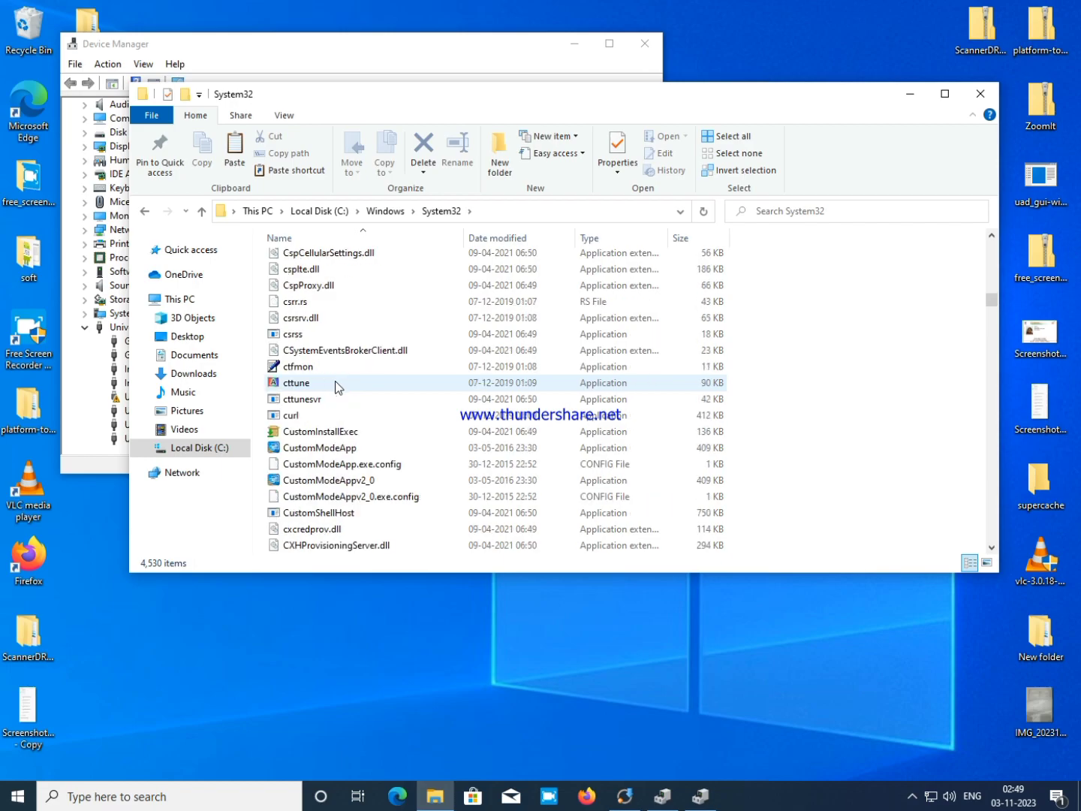
pyautogui.scroll(6, 335, 387)
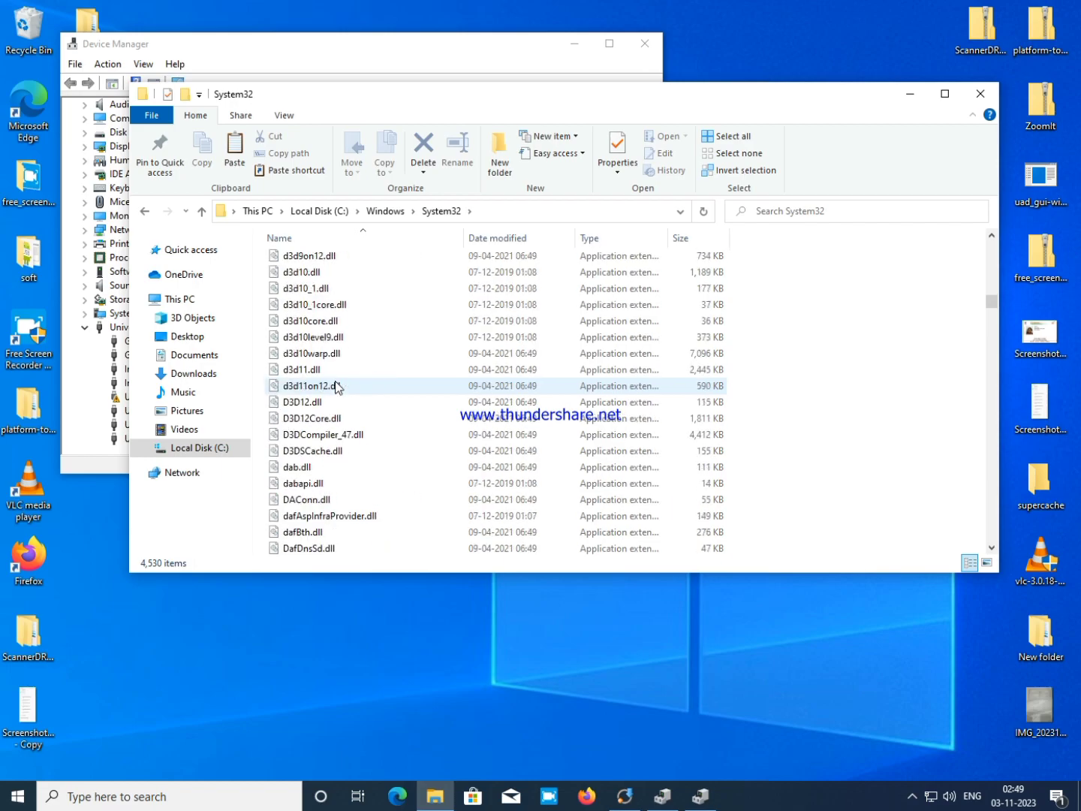
pyautogui.scroll(-10, 335, 387)
pyautogui.scroll(-5, 335, 387)
pyautogui.scroll(-8, 344, 436)
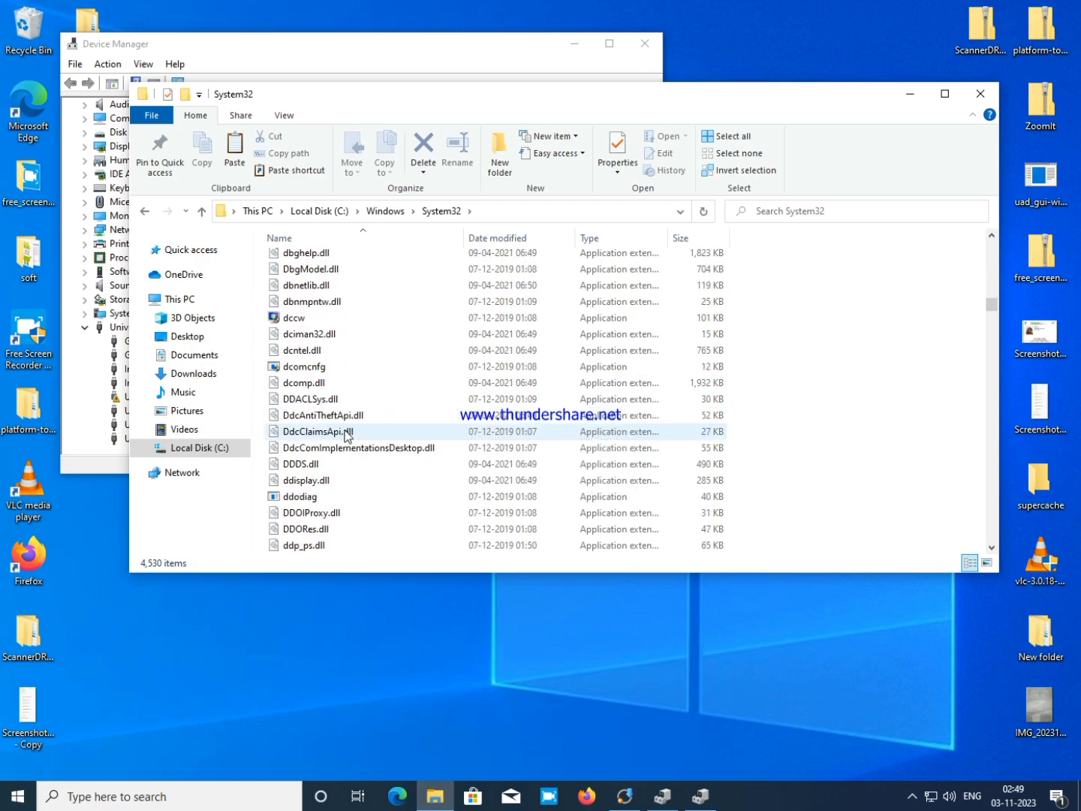
pyautogui.scroll(-9, 346, 436)
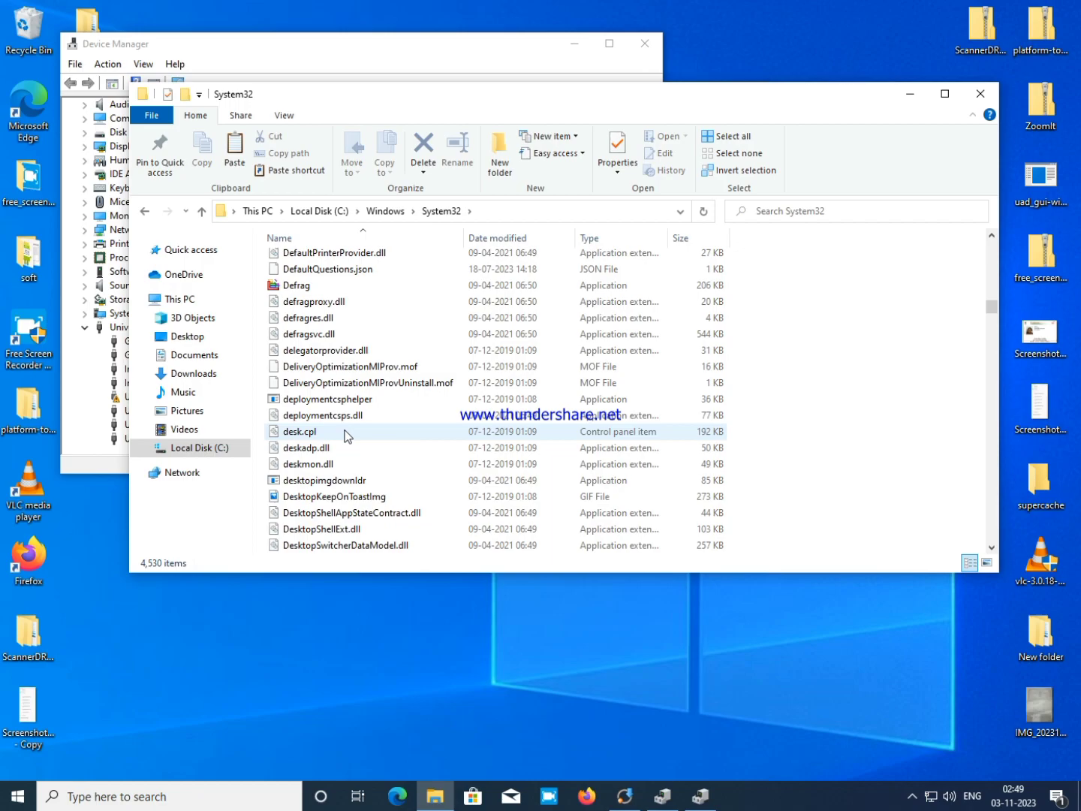
pyautogui.scroll(-2, 345, 435)
pyautogui.scroll(-3, 344, 436)
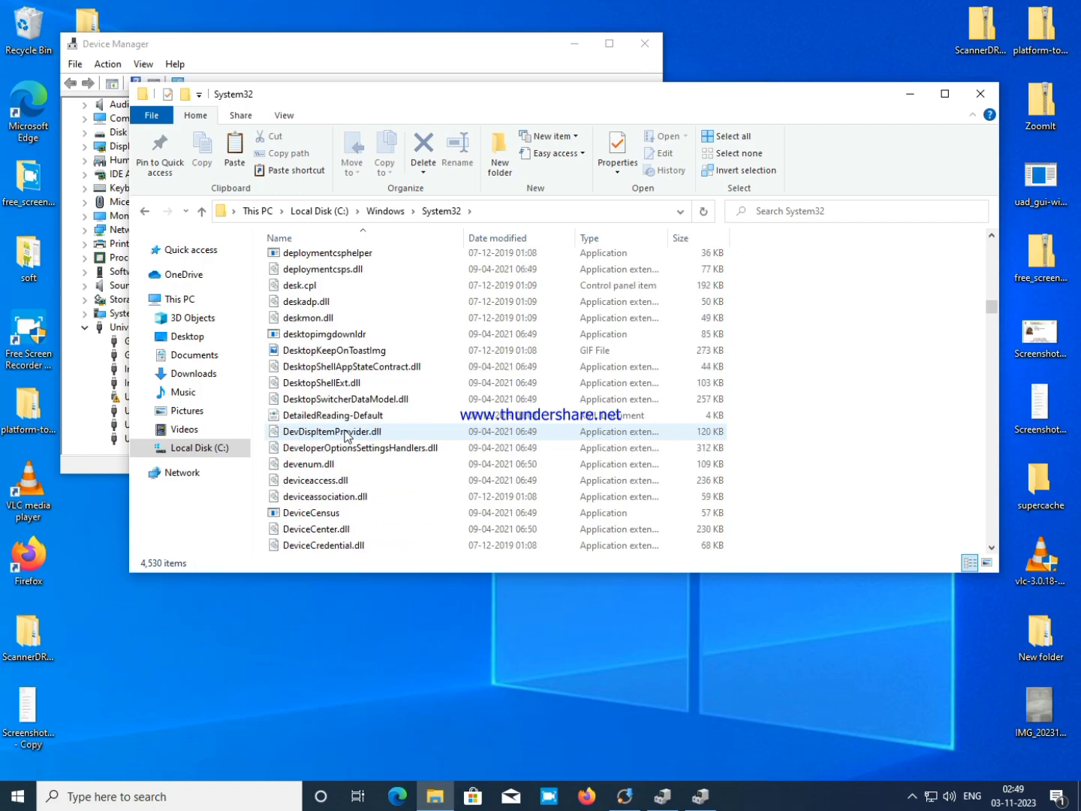
pyautogui.scroll(-1, 346, 438)
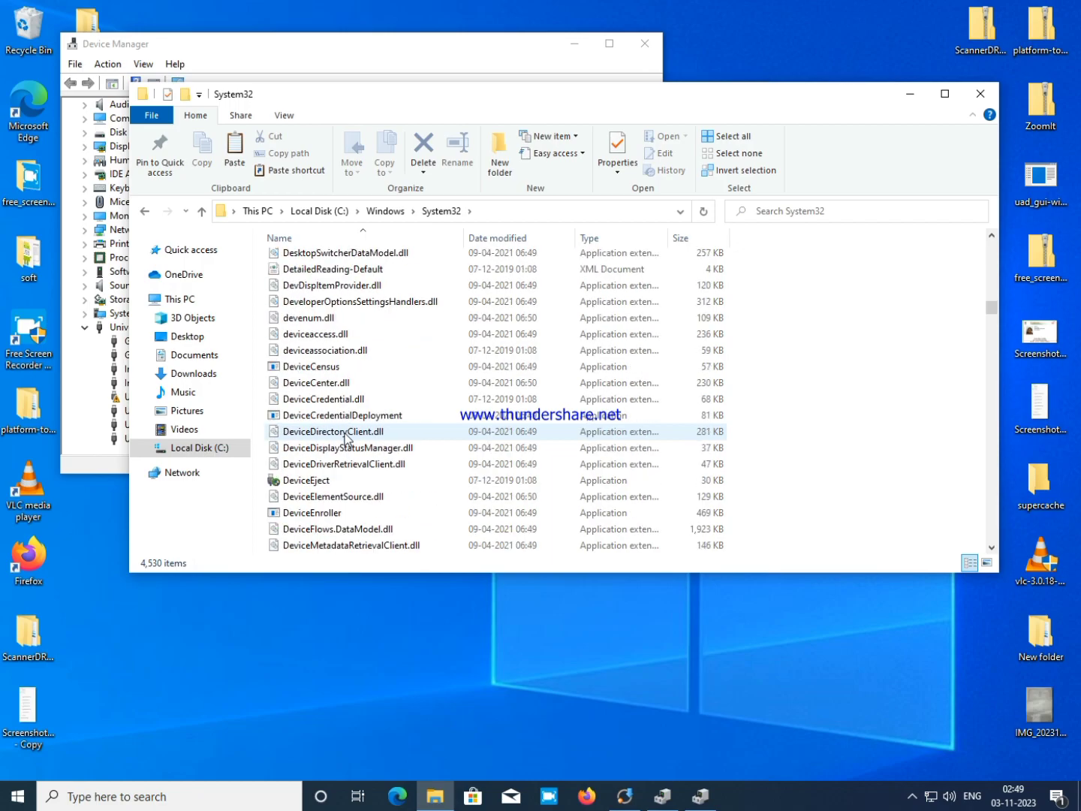
pyautogui.scroll(-2, 346, 438)
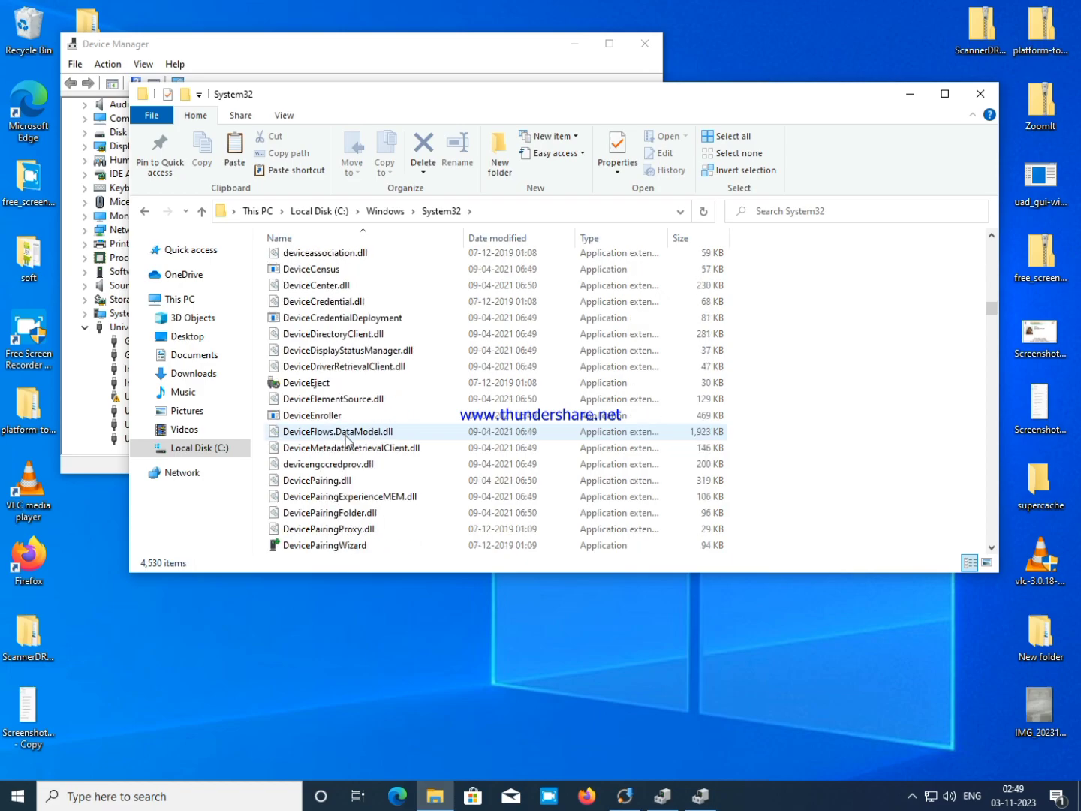
pyautogui.scroll(-12, 346, 437)
pyautogui.scroll(-10, 346, 444)
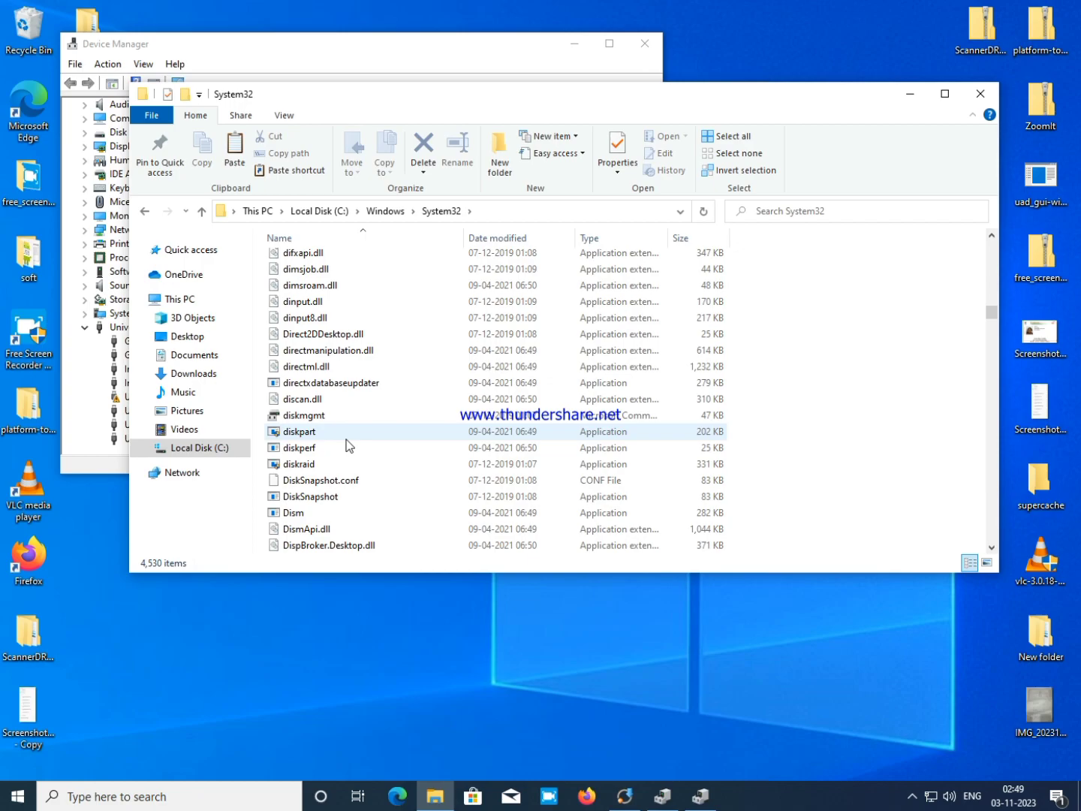
pyautogui.scroll(-20, 346, 446)
pyautogui.scroll(-12, 346, 449)
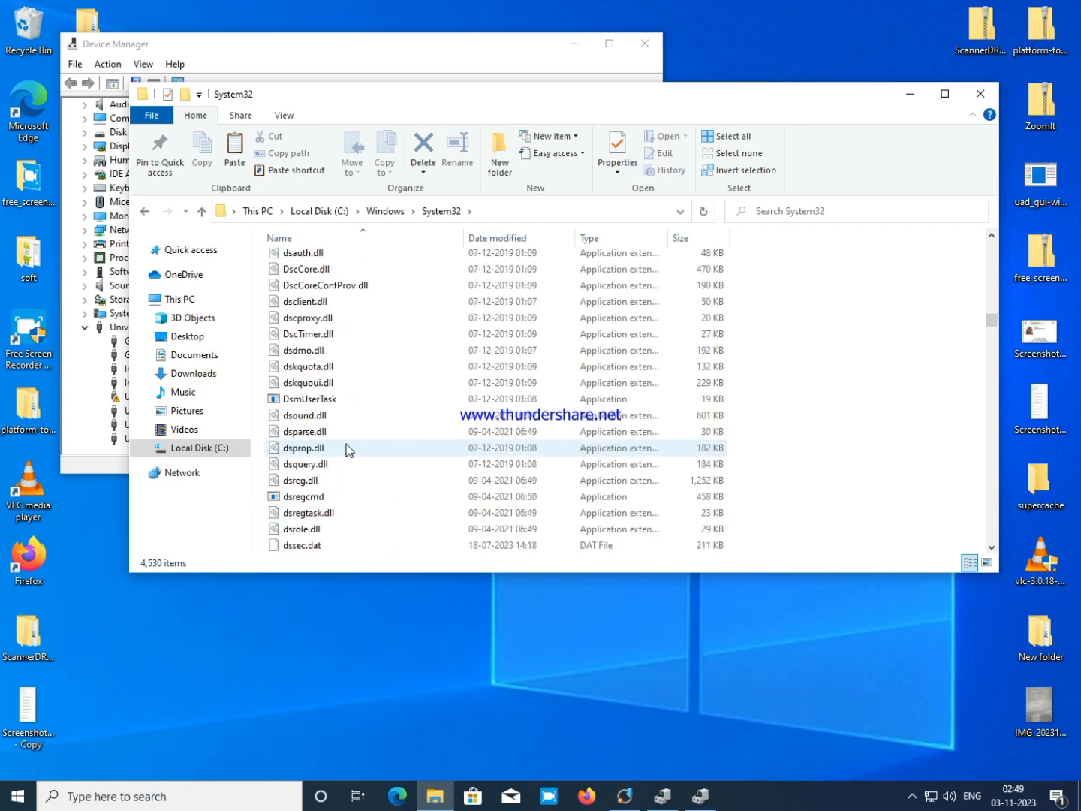
pyautogui.scroll(-20, 346, 450)
pyautogui.scroll(-4, 347, 449)
pyautogui.scroll(3, 346, 449)
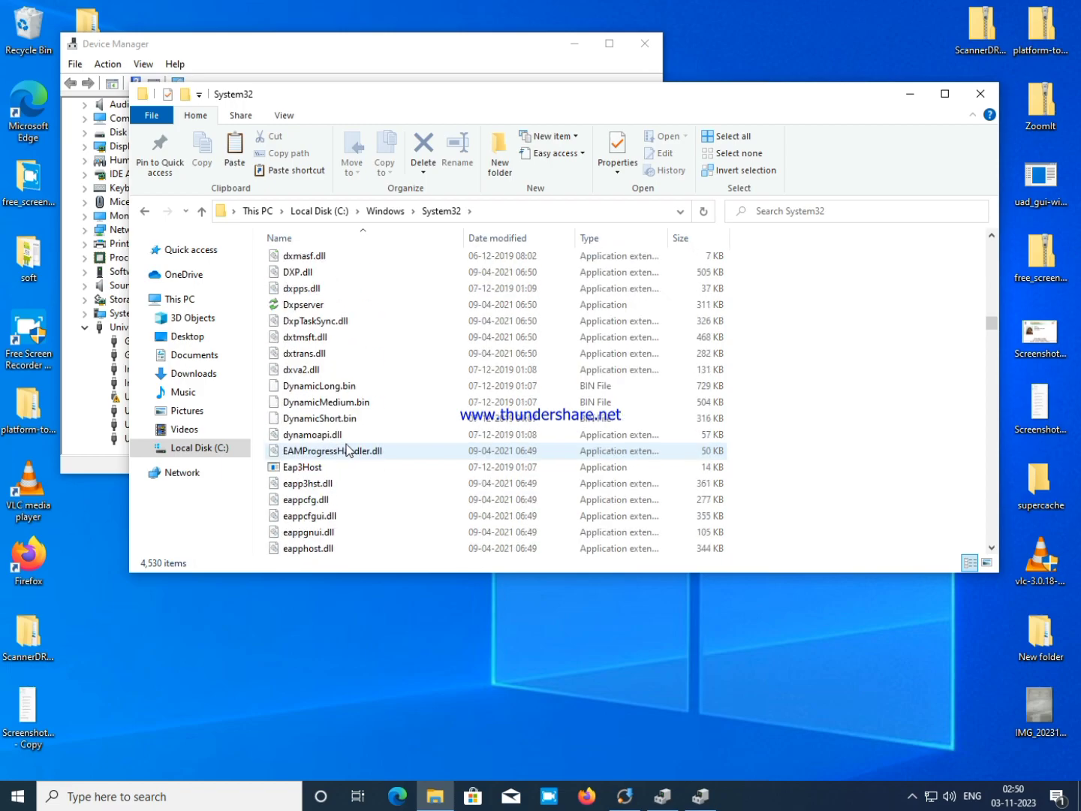
pyautogui.scroll(2, 348, 449)
pyautogui.scroll(6, 325, 405)
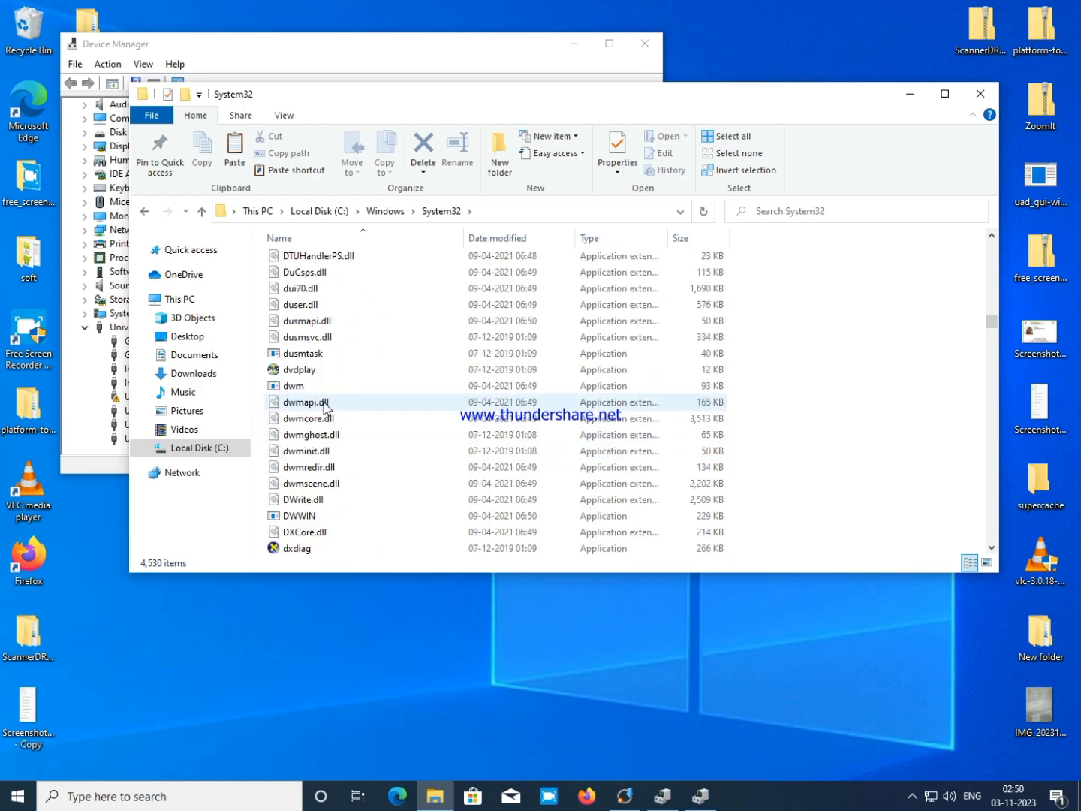
pyautogui.scroll(2, 340, 317)
pyautogui.scroll(10, 341, 318)
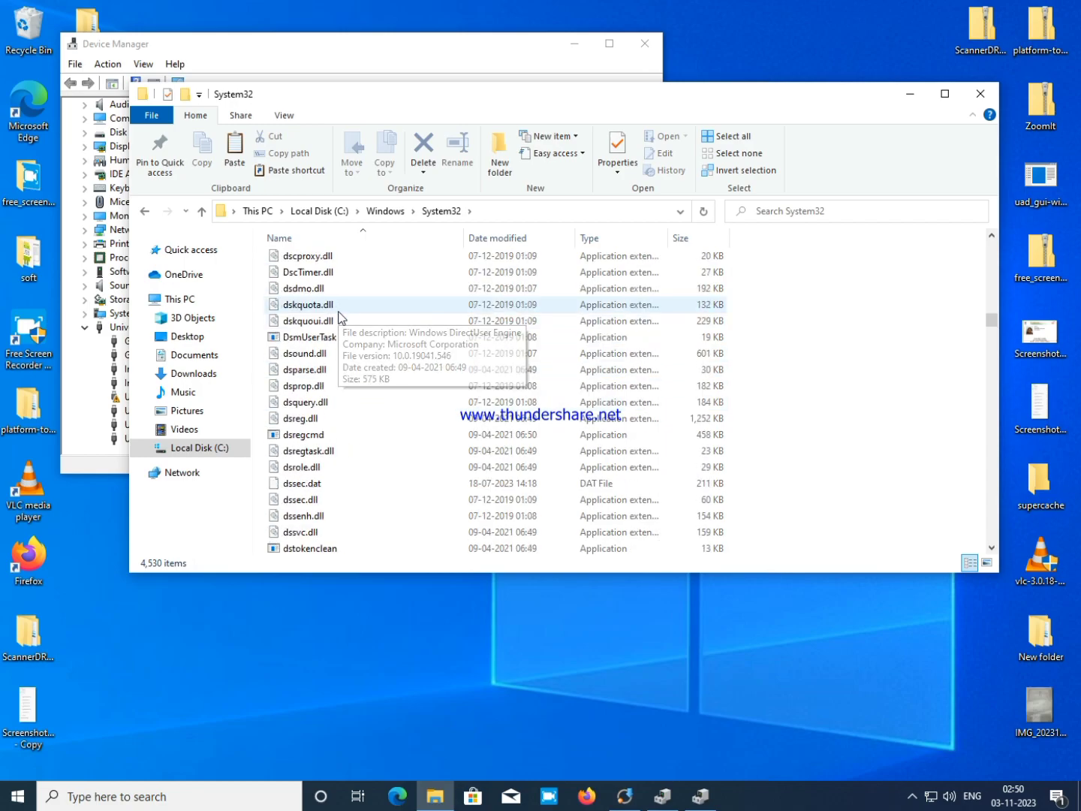
pyautogui.scroll(-8, 338, 320)
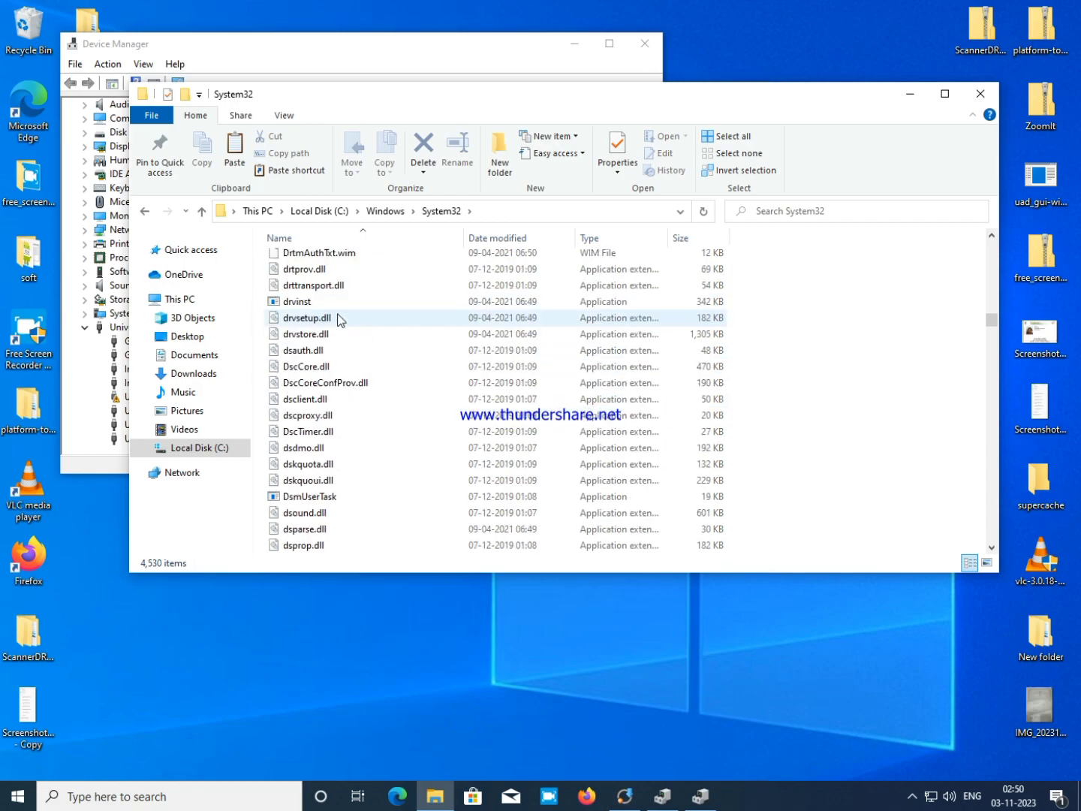
pyautogui.scroll(-5, 330, 401)
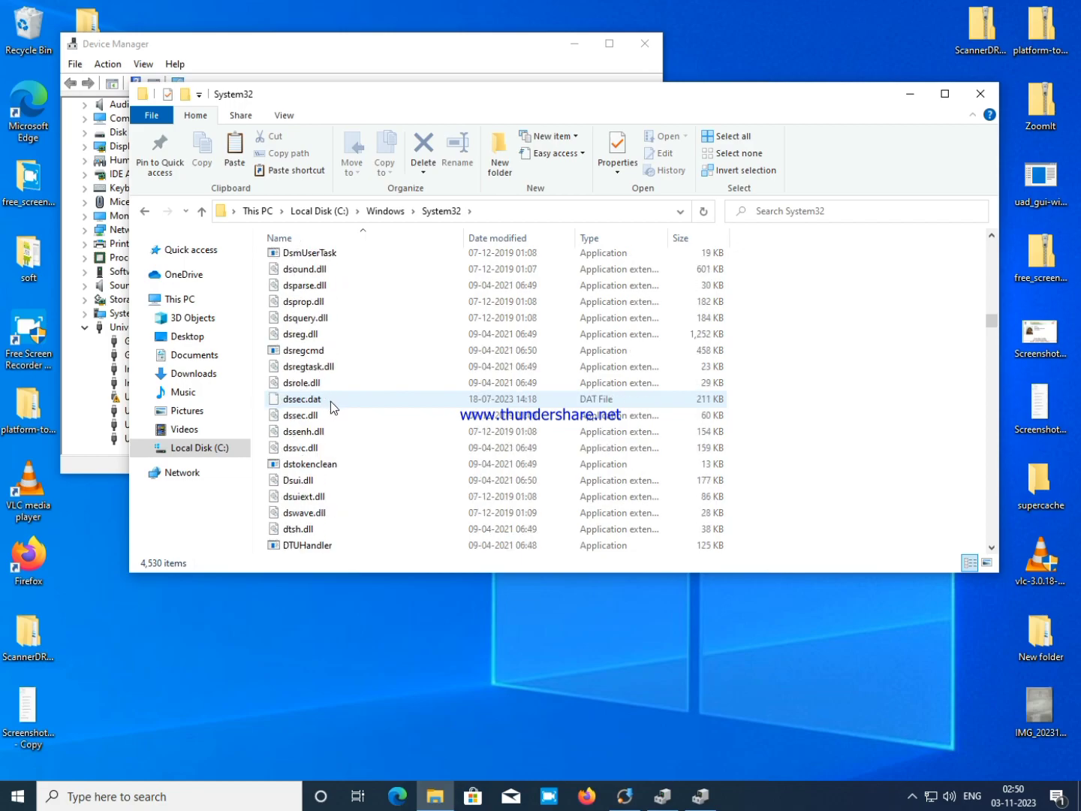
pyautogui.scroll(-2, 331, 401)
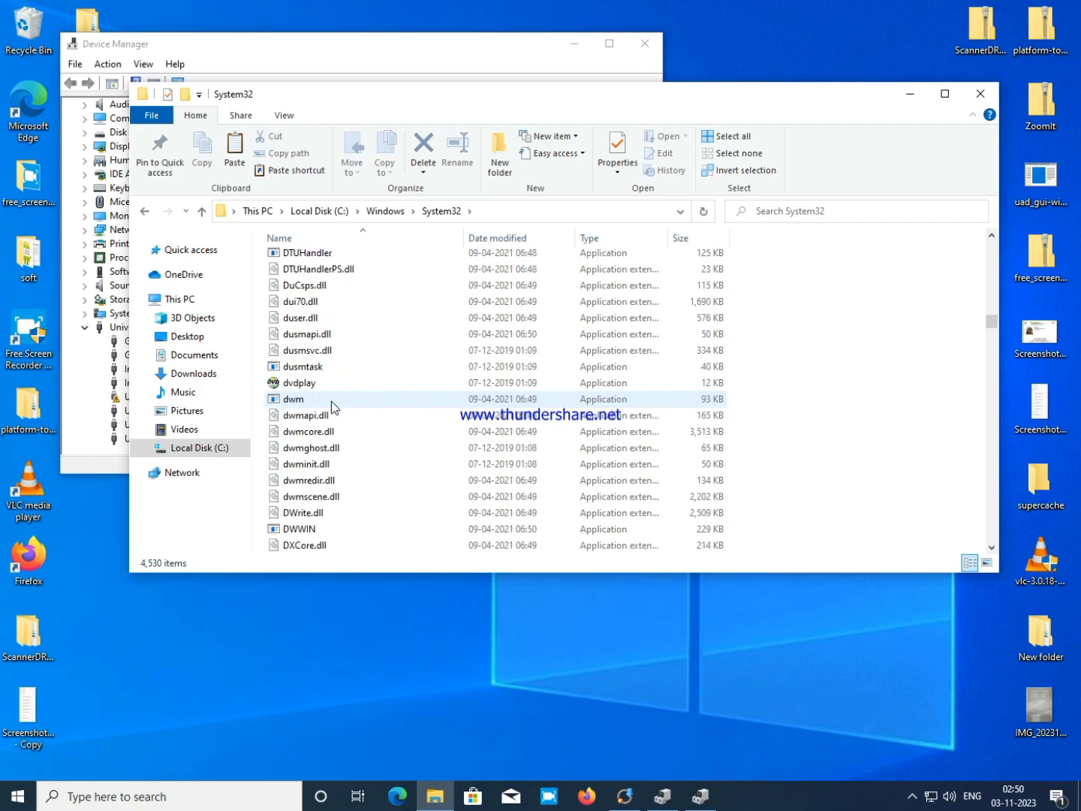
pyautogui.scroll(-9, 331, 401)
pyautogui.scroll(-8, 334, 404)
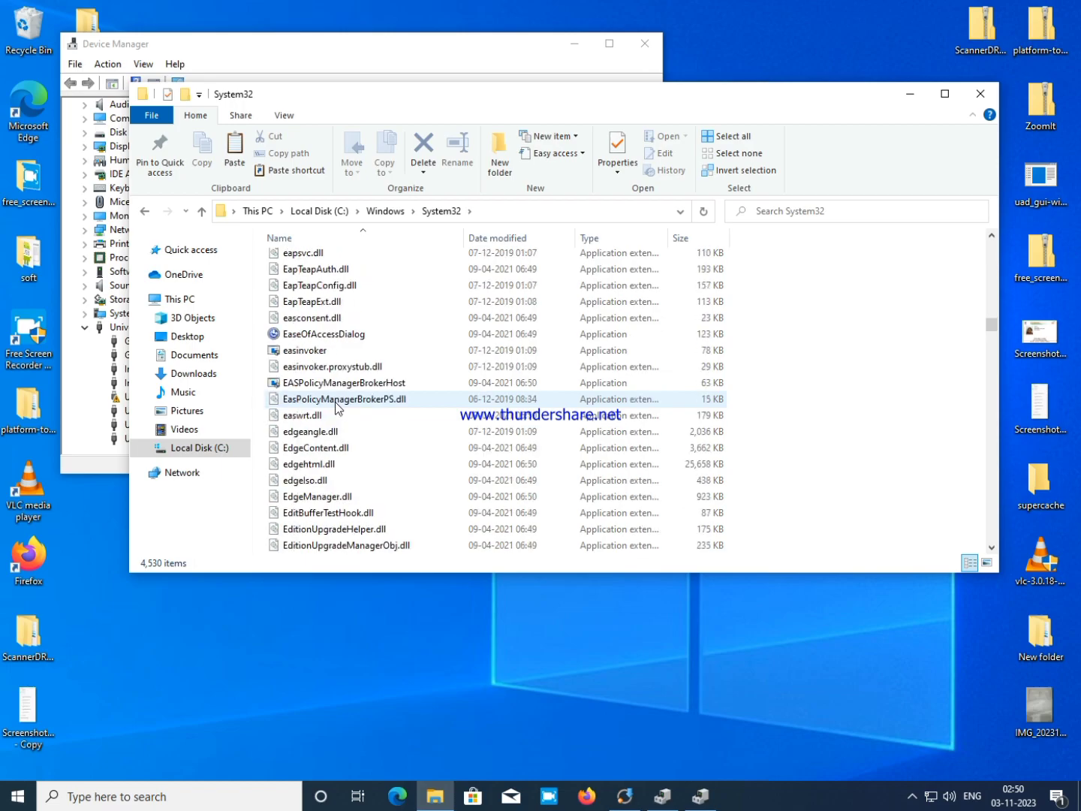
pyautogui.scroll(20, 339, 401)
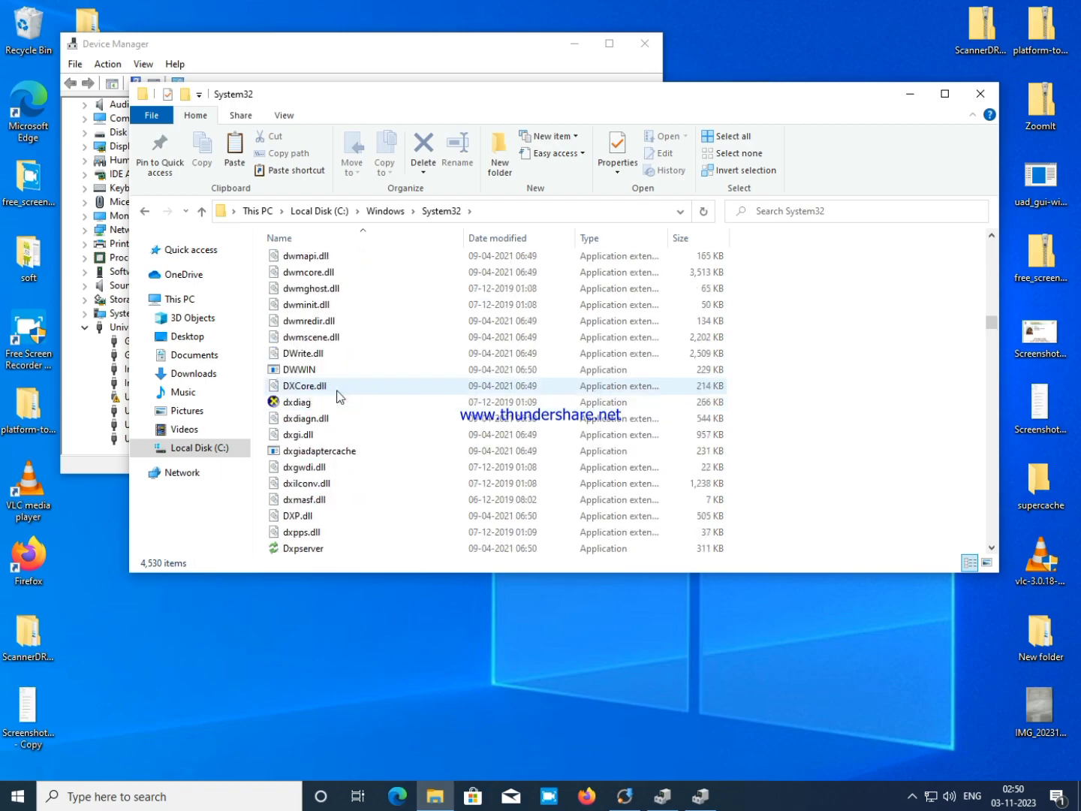
# - Open the DriverStore folder in System32 and its FileRepository subfolder
pyautogui.moveTo(986, 322); pyautogui.dragTo(992, 220)
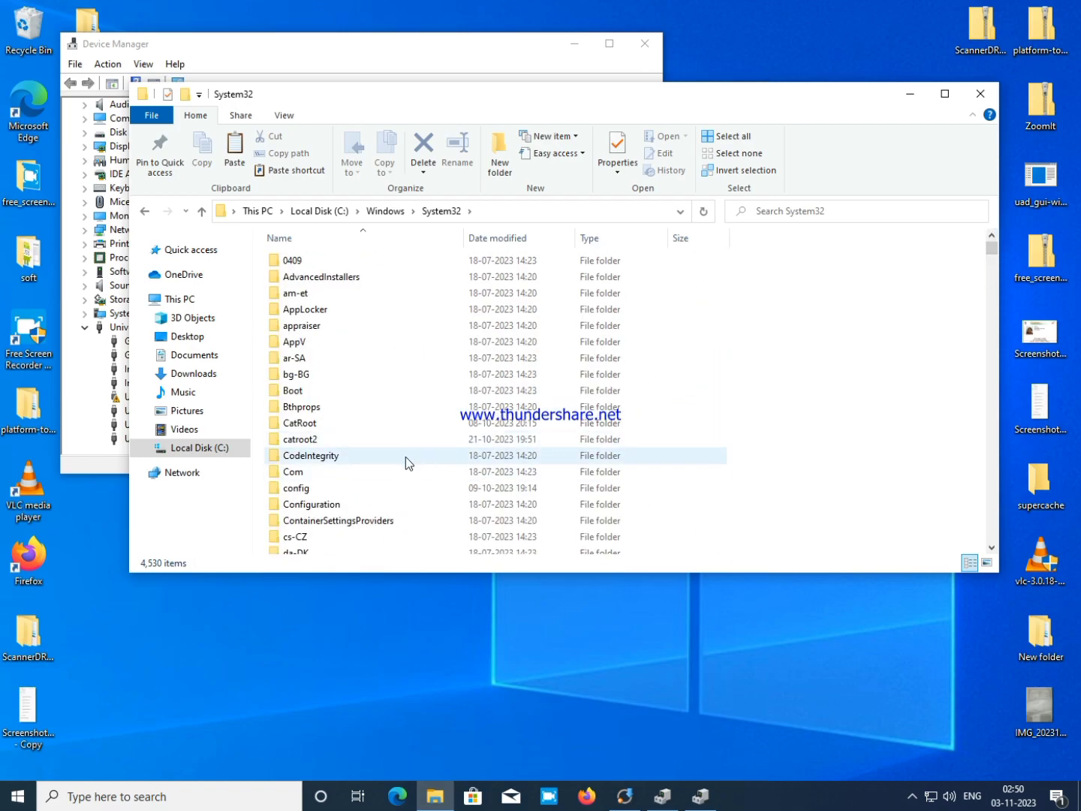
pyautogui.scroll(-3, 406, 457)
pyautogui.scroll(-1, 405, 457)
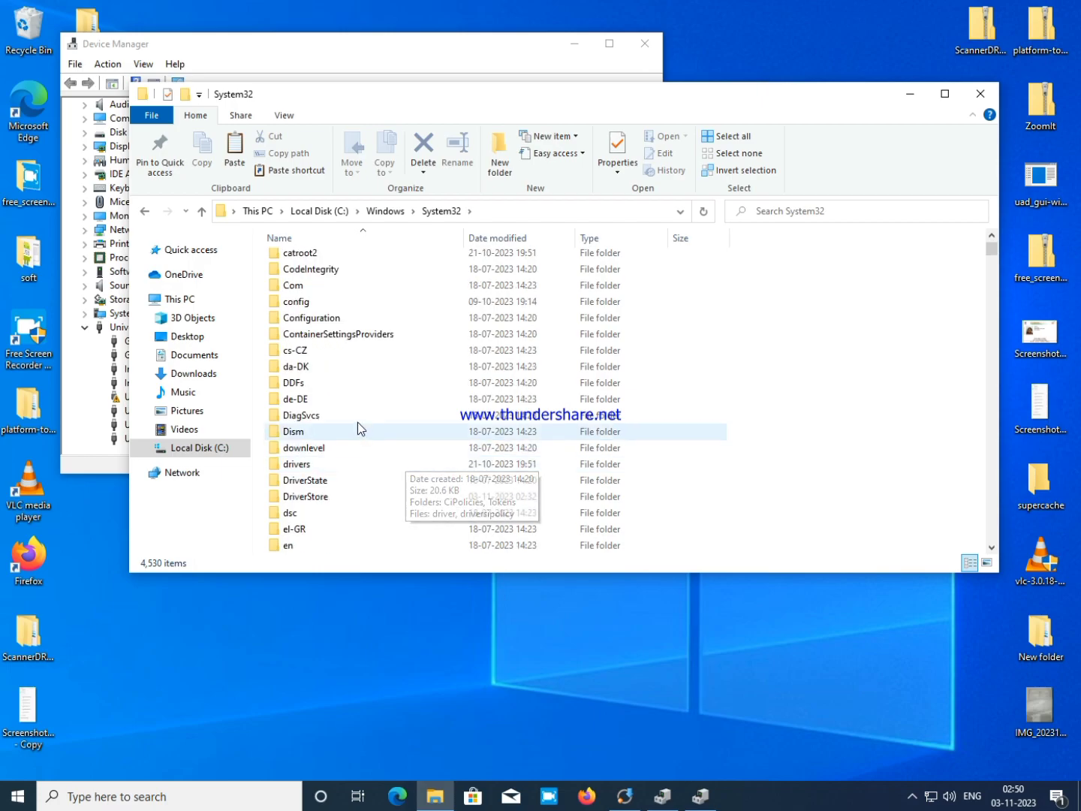
pyautogui.doubleClick(325, 502)
pyautogui.doubleClick(364, 278)
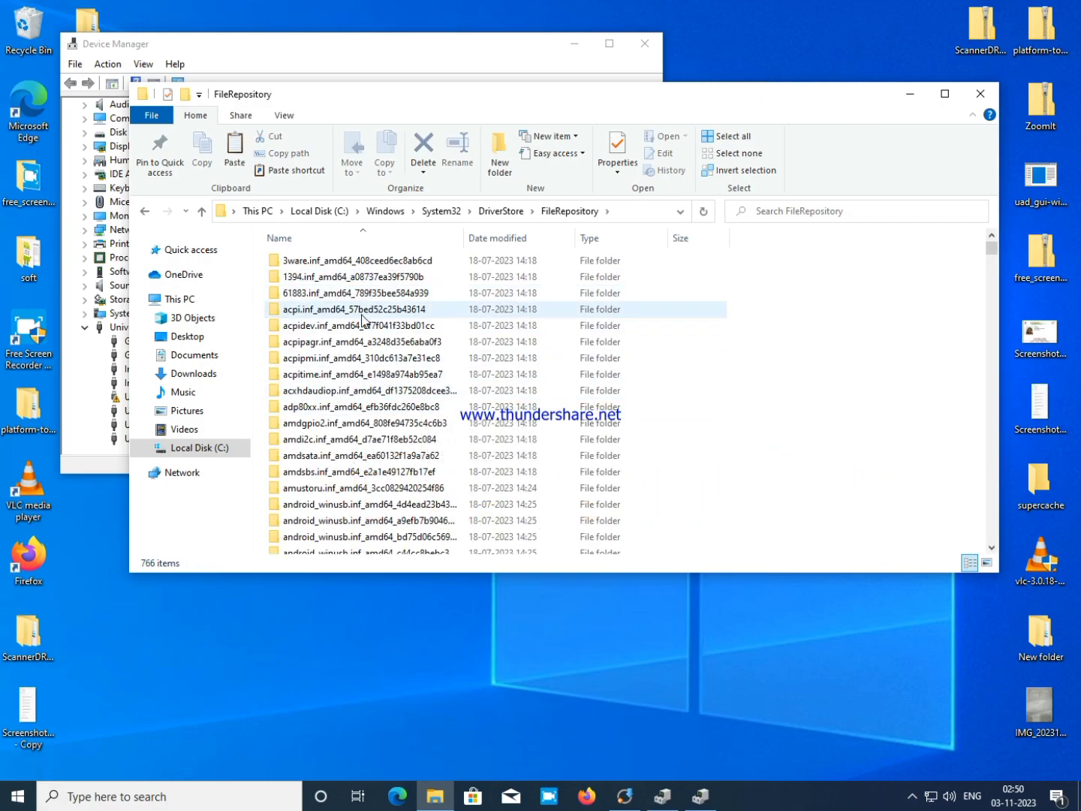
# - Find the usbstor.inf_amd64_fdc546c50de62fa7 folder in FileRepository and copy it
pyautogui.scroll(-2, 337, 449)
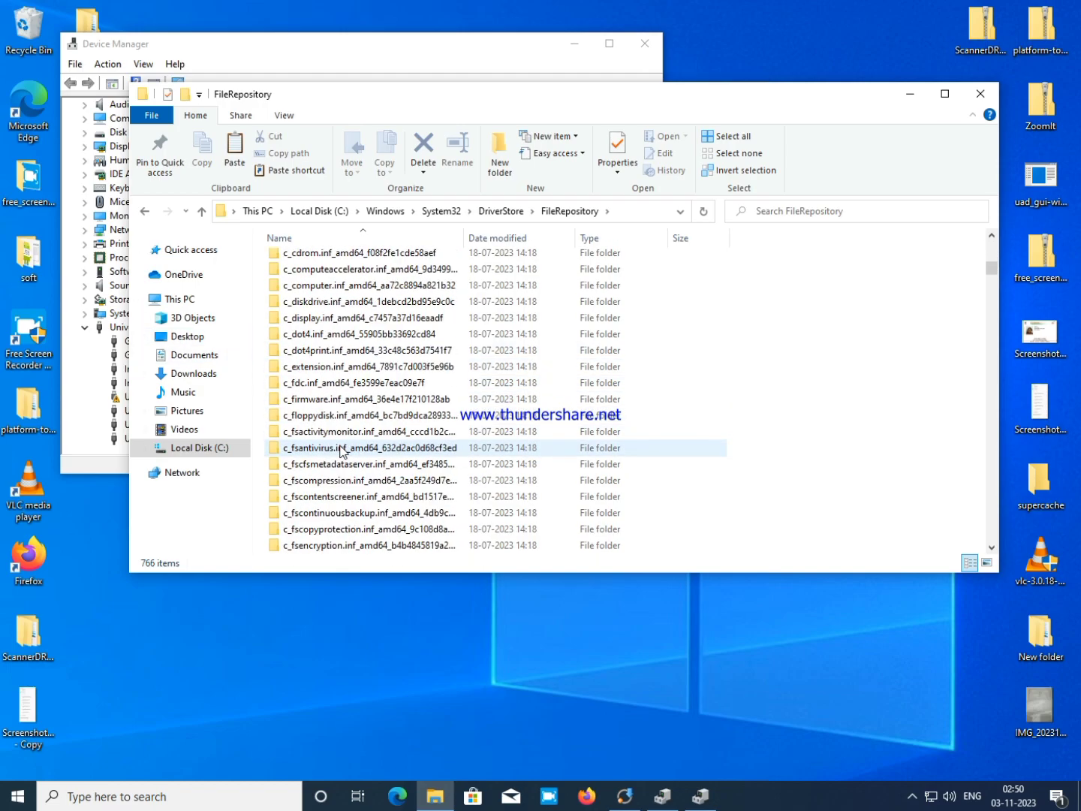
pyautogui.moveTo(991, 276); pyautogui.dragTo(975, 518)
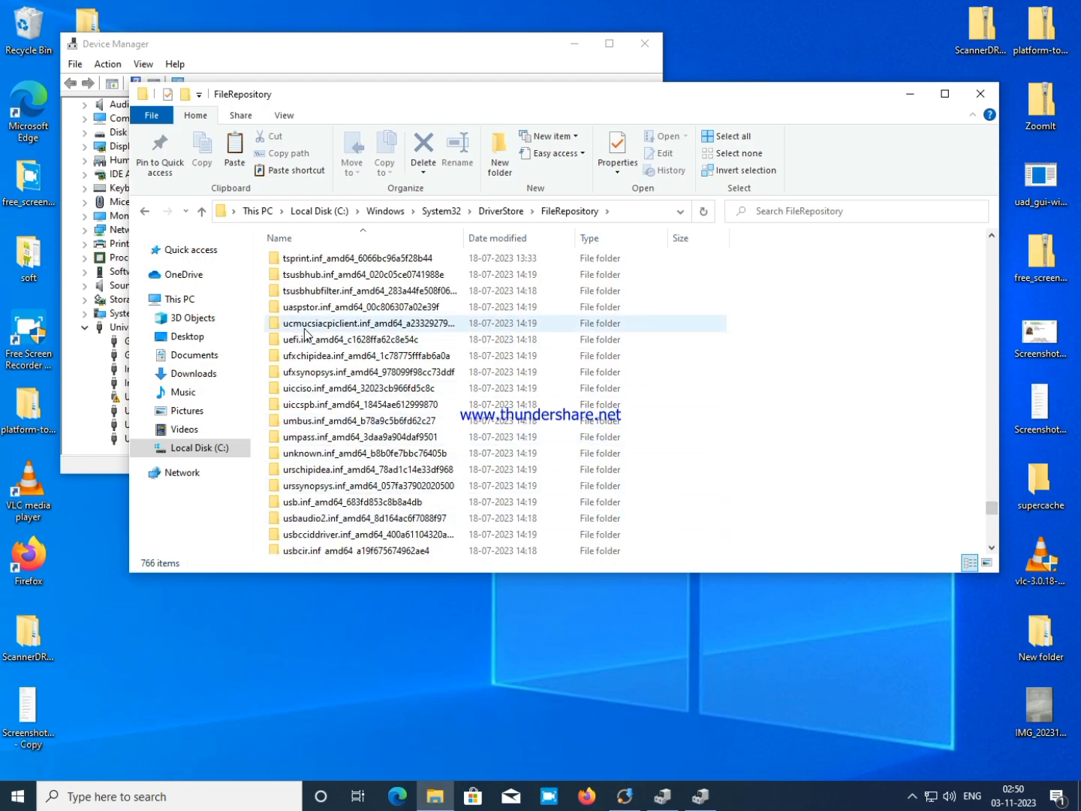
pyautogui.scroll(-2, 304, 338)
pyautogui.scroll(-5, 316, 368)
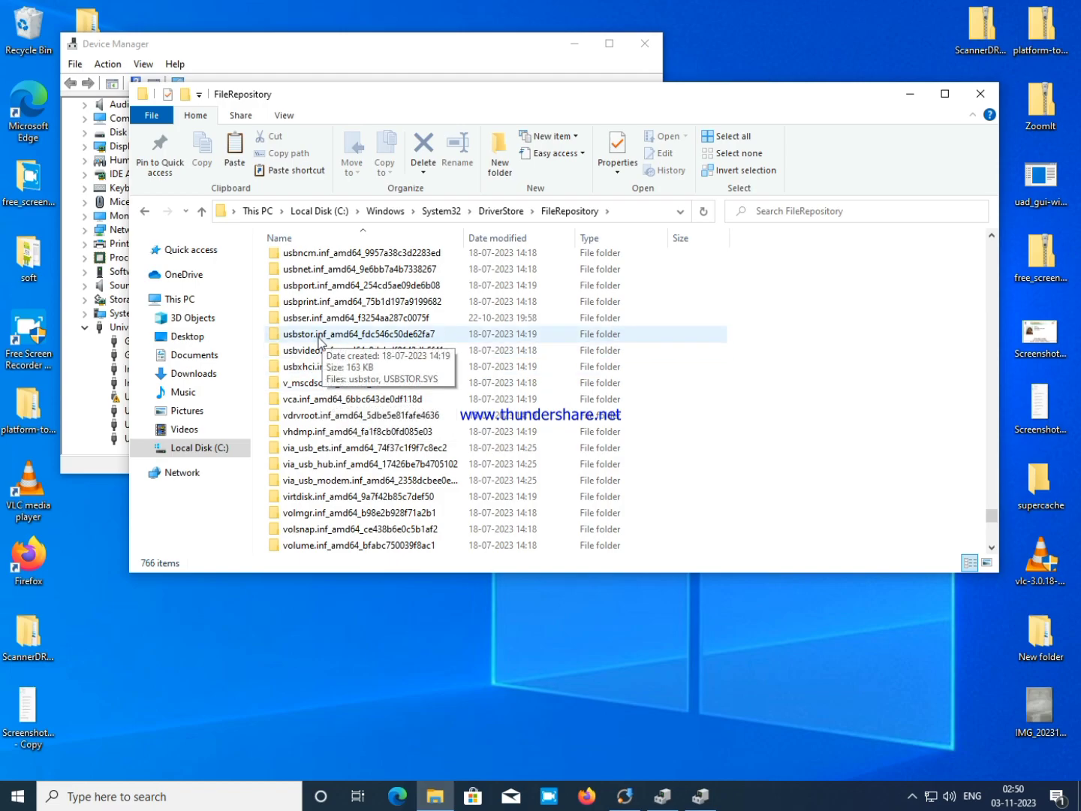
pyautogui.click(405, 338)
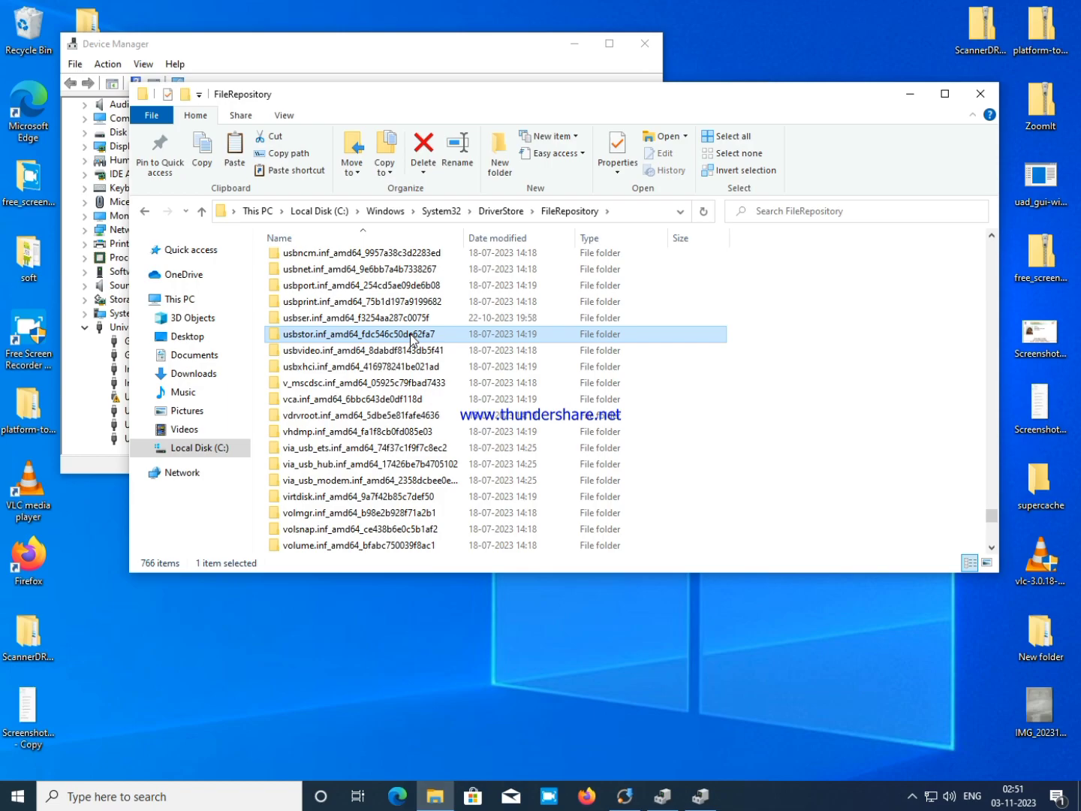
pyautogui.rightClick(410, 334)
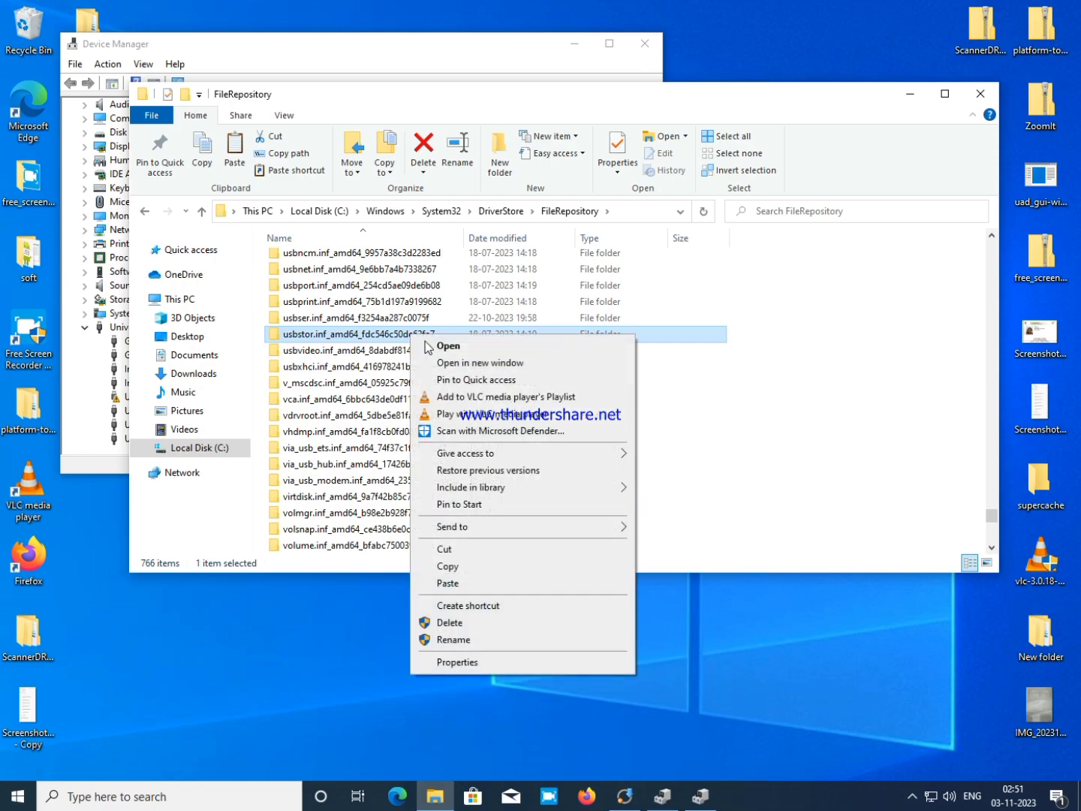
pyautogui.click(457, 566)
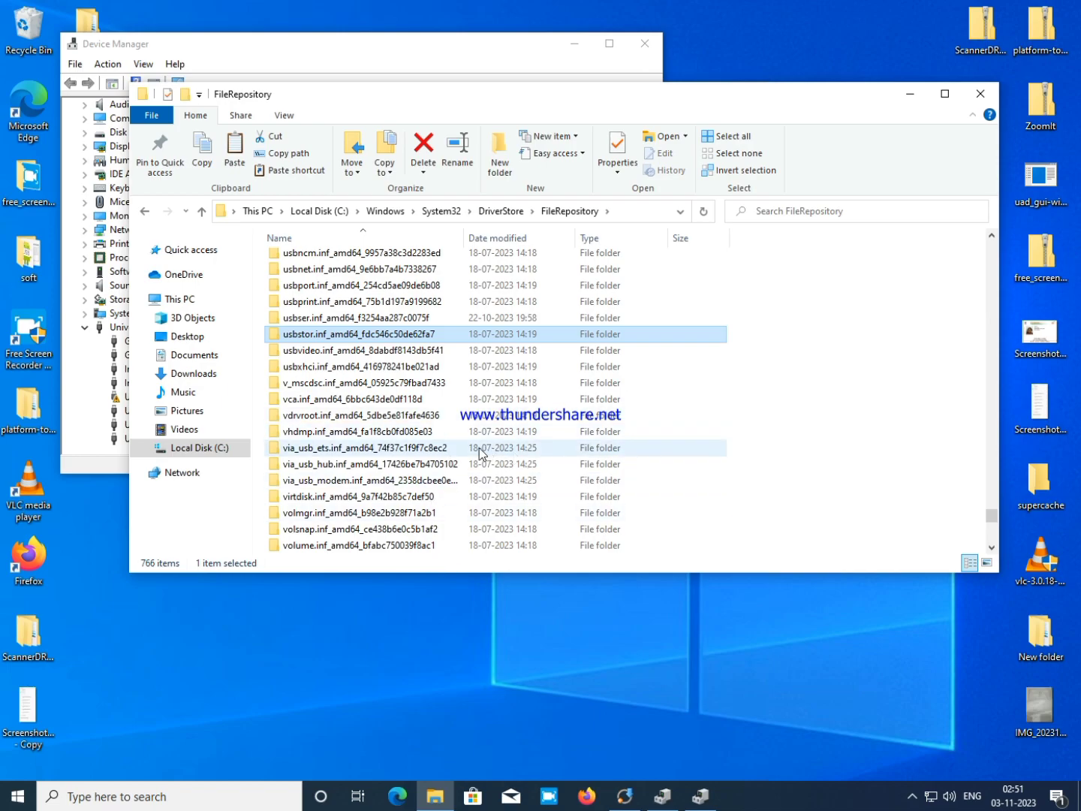
# - Go back to This PC and open the INF folder inside Windows on Local Disk (C:)
pyautogui.click(257, 211)
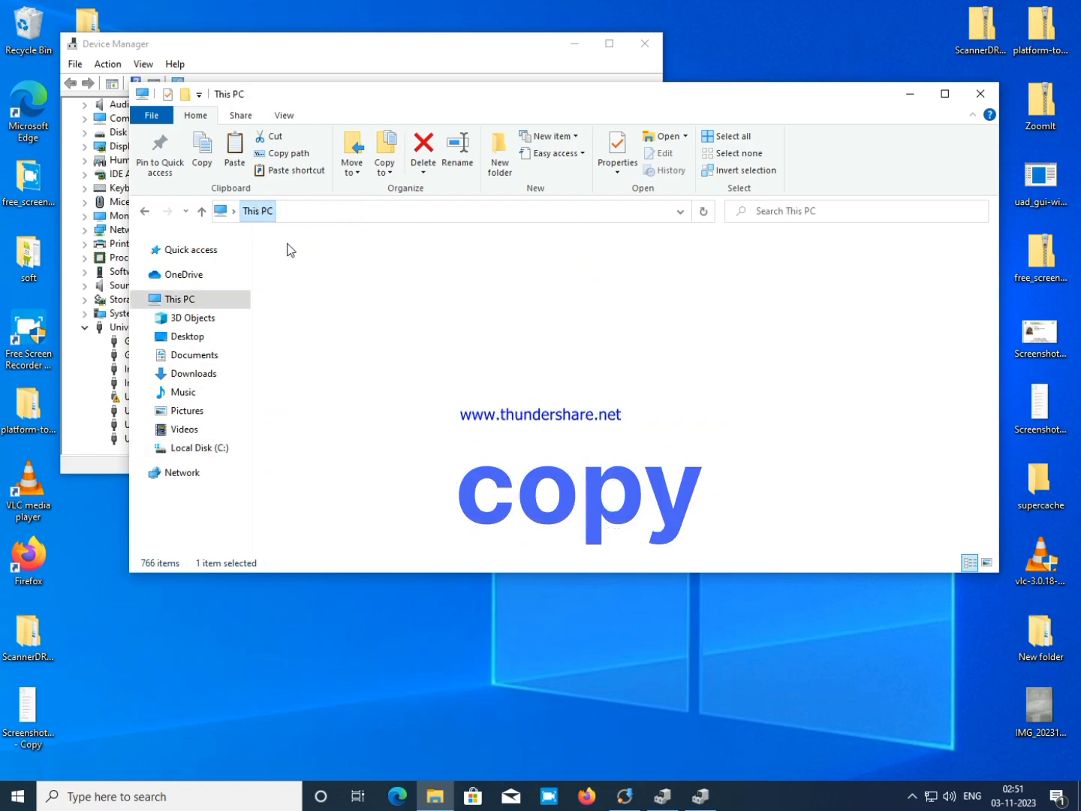
pyautogui.doubleClick(361, 423)
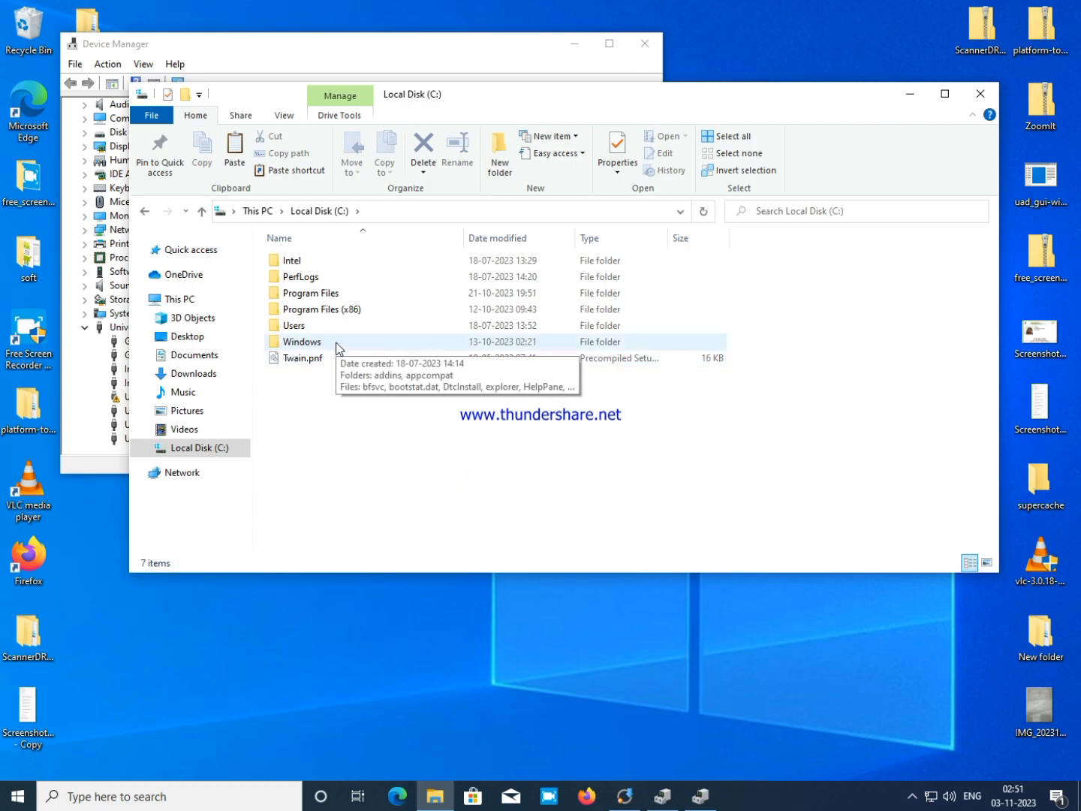
pyautogui.doubleClick(337, 347)
pyautogui.scroll(-3, 342, 466)
pyautogui.scroll(3, 345, 483)
pyautogui.scroll(-2, 348, 486)
pyautogui.scroll(-1, 345, 486)
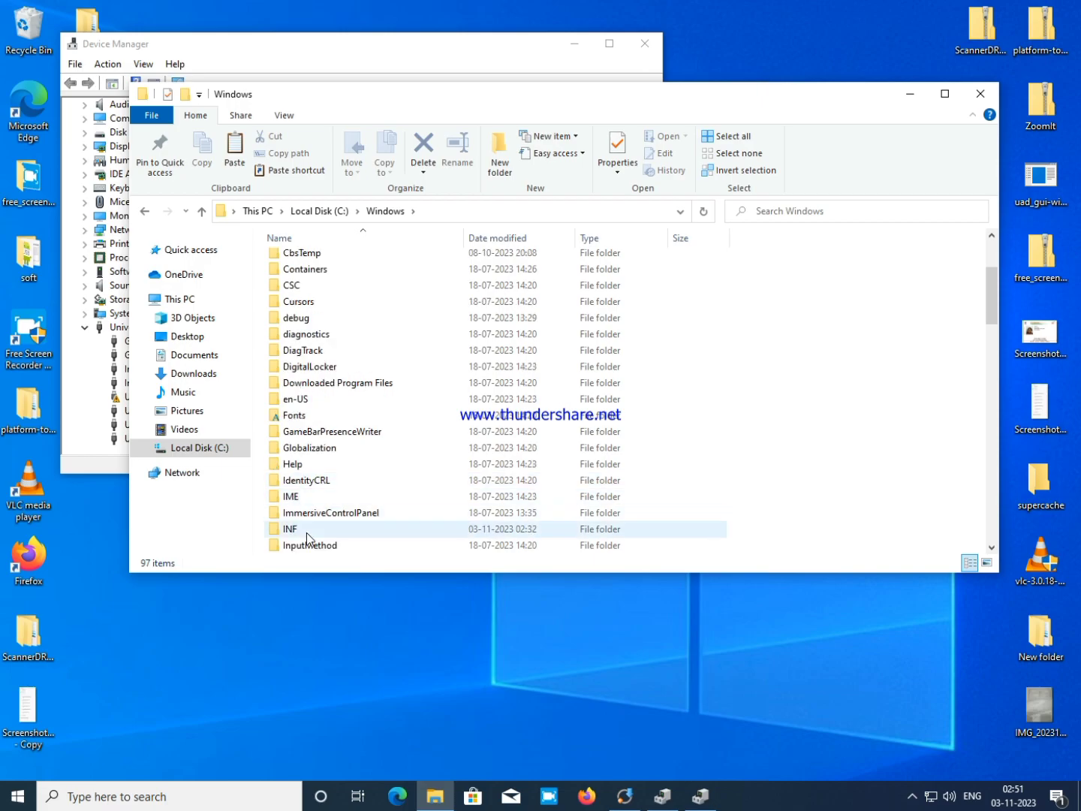
pyautogui.scroll(-2, 308, 528)
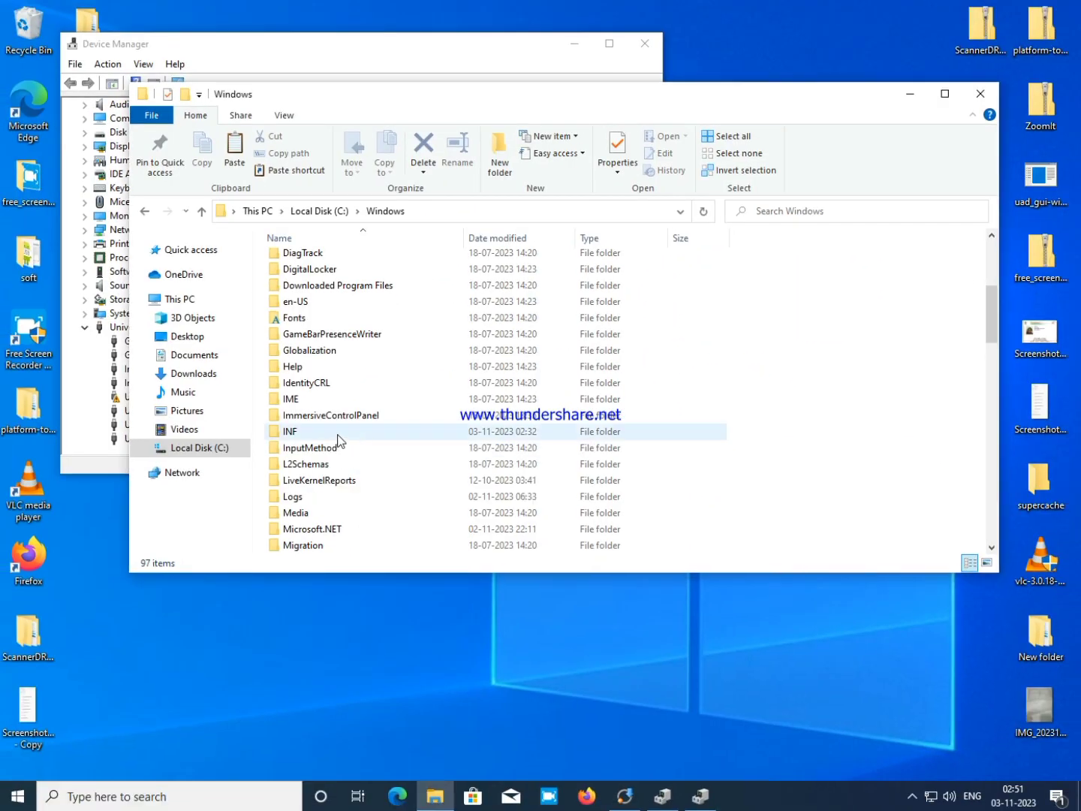
pyautogui.doubleClick(338, 432)
# - Paste the copied usbstor folder into INF and grant administrator permission for the copy
pyautogui.rightClick(732, 408)
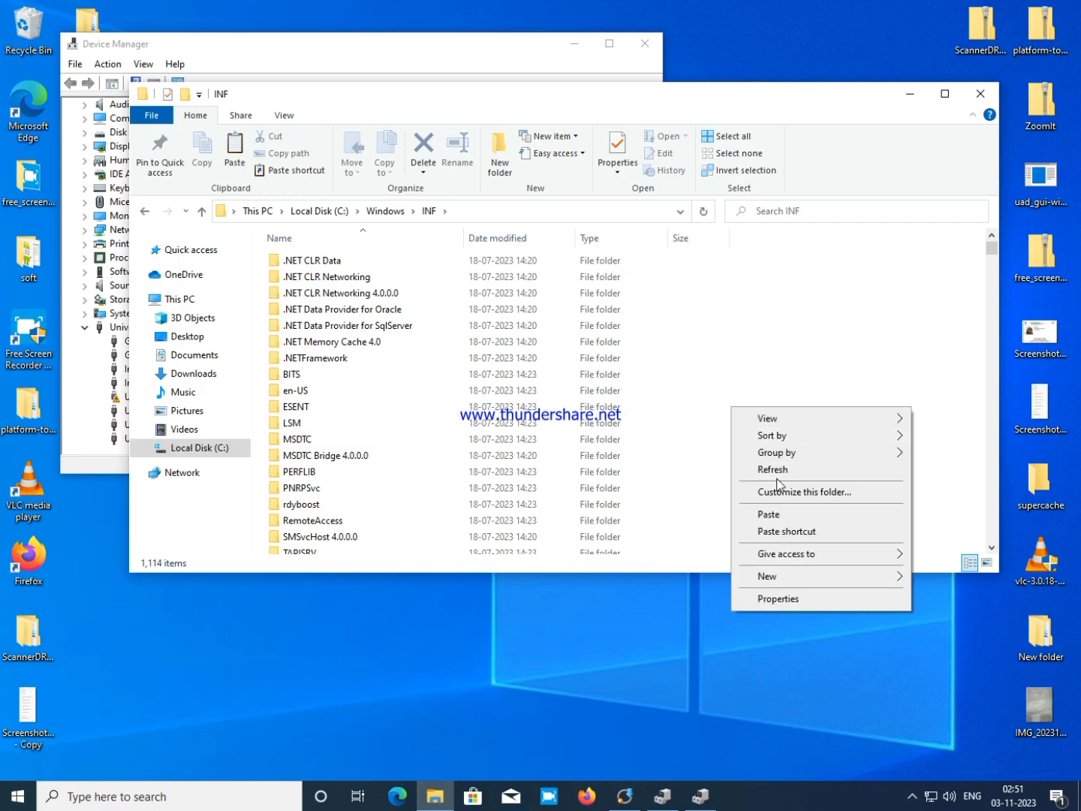
pyautogui.click(768, 514)
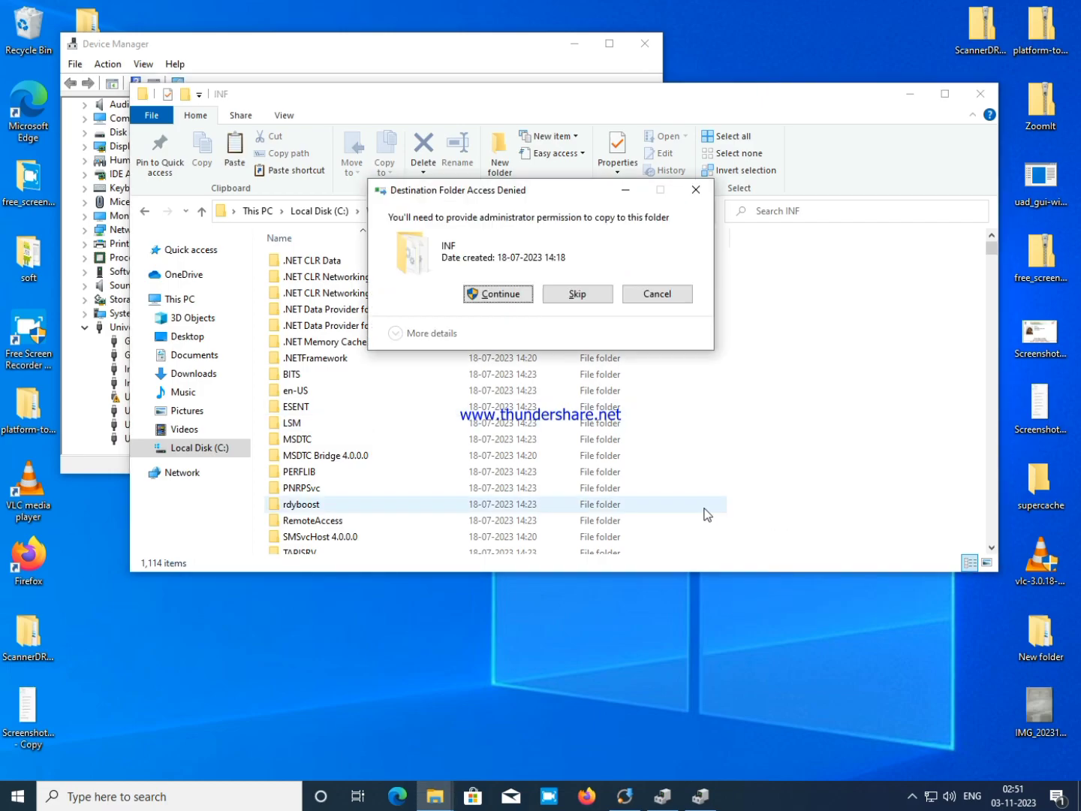
pyautogui.click(498, 293)
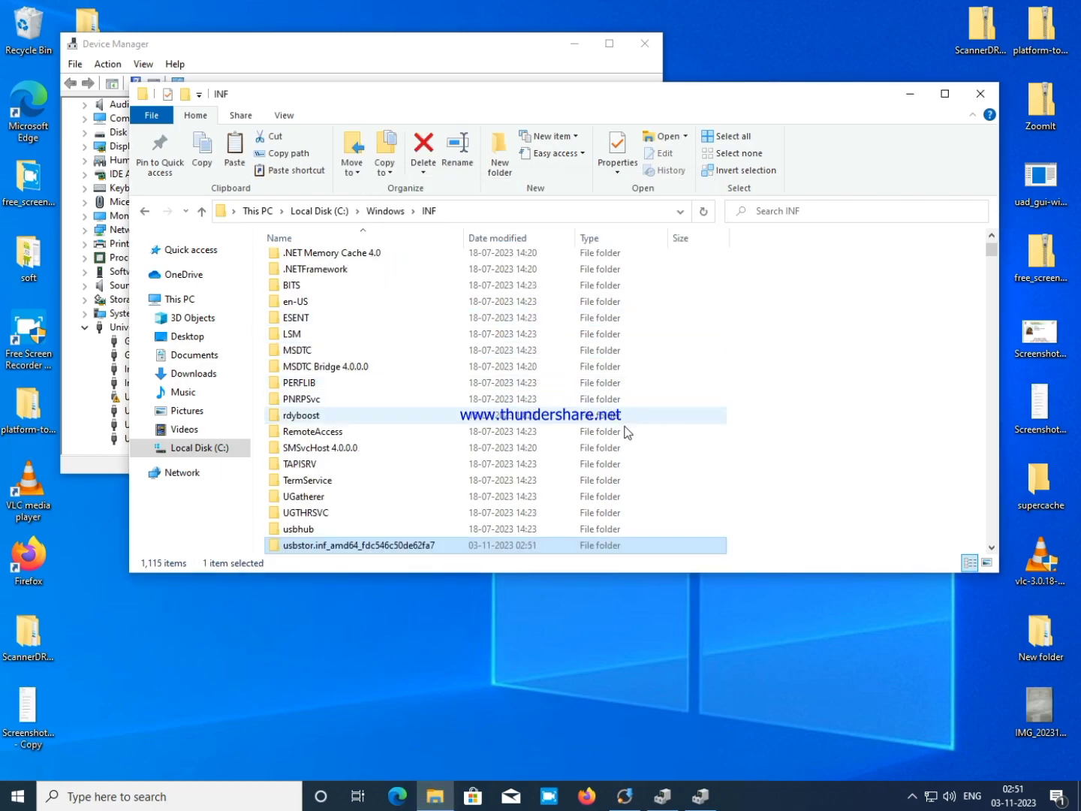
# - Look through the folders and setup files in INF, then return to This PC
pyautogui.scroll(-3, 620, 451)
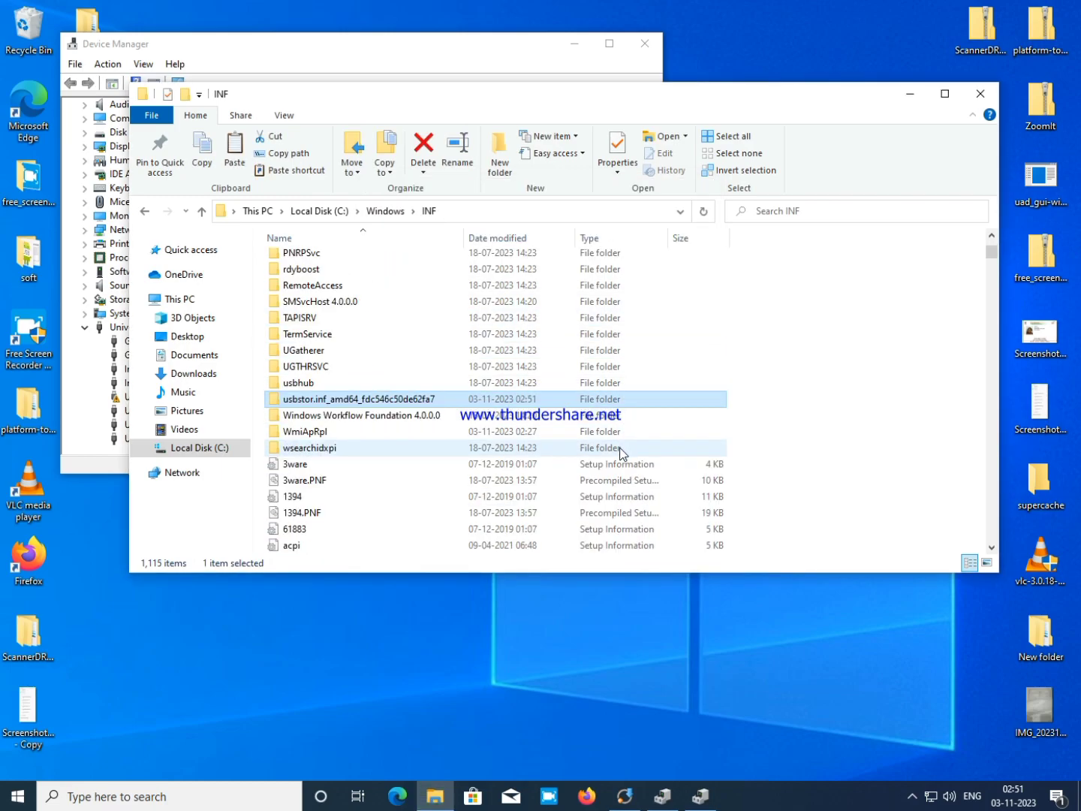
pyautogui.scroll(-3, 620, 451)
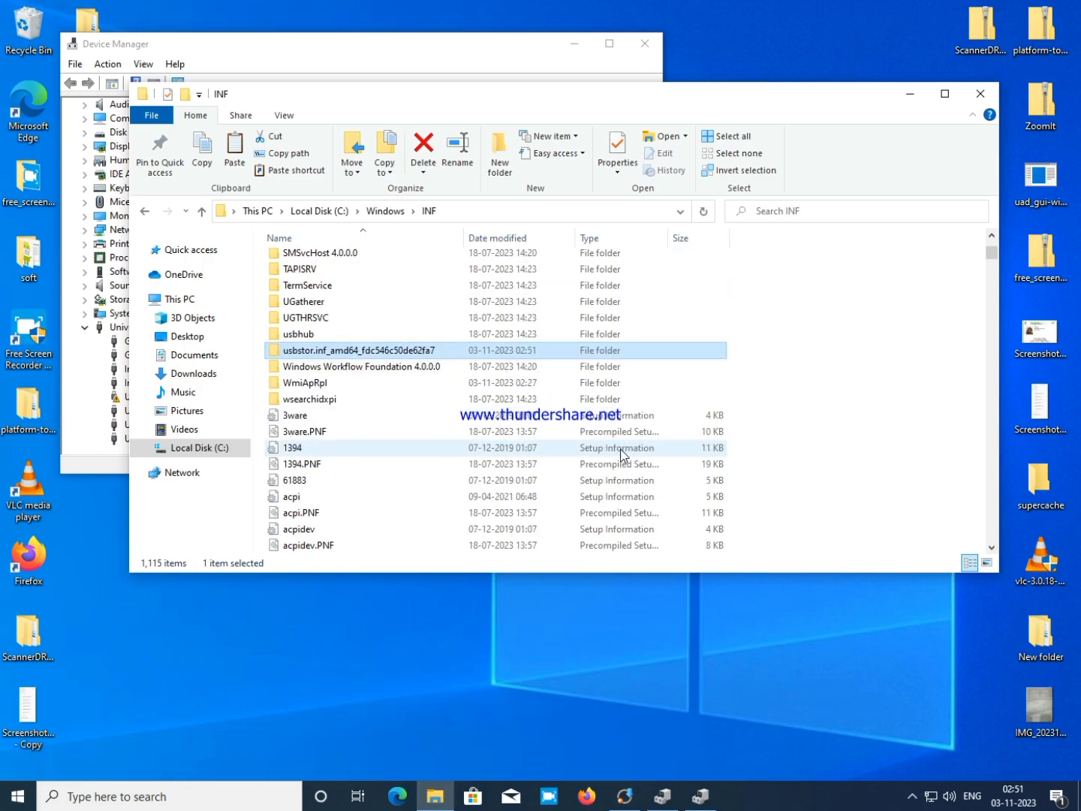
pyautogui.scroll(-16, 622, 454)
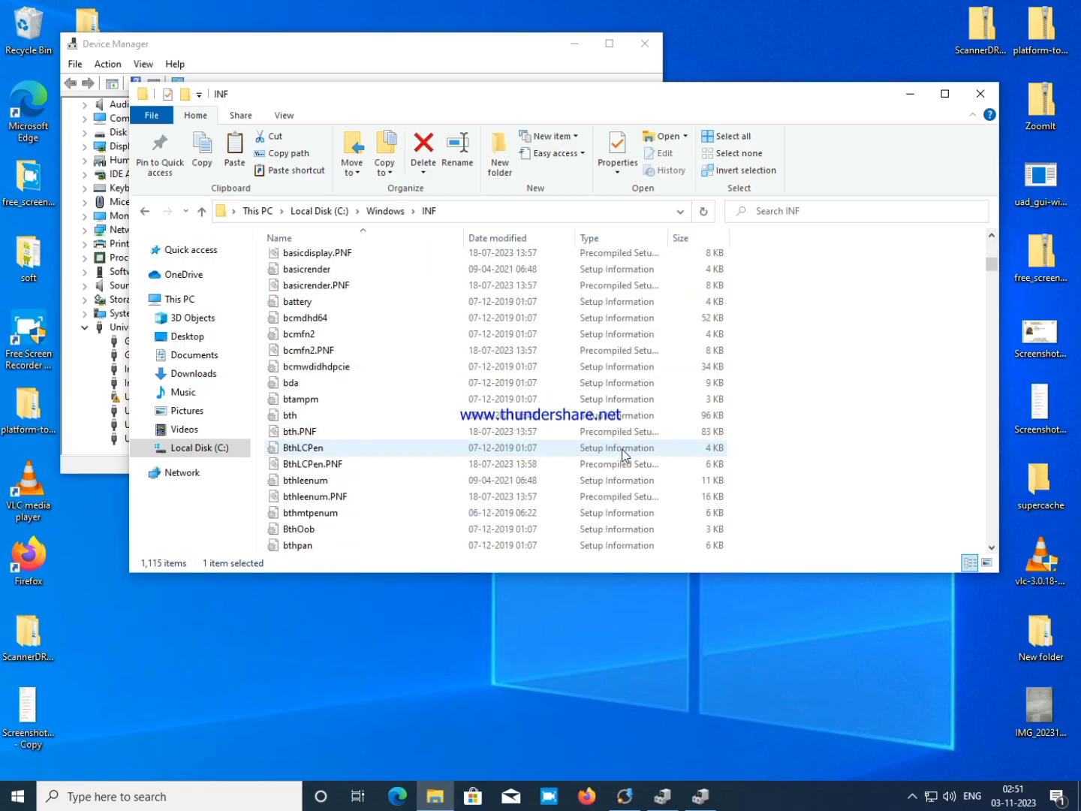
pyautogui.scroll(-16, 621, 453)
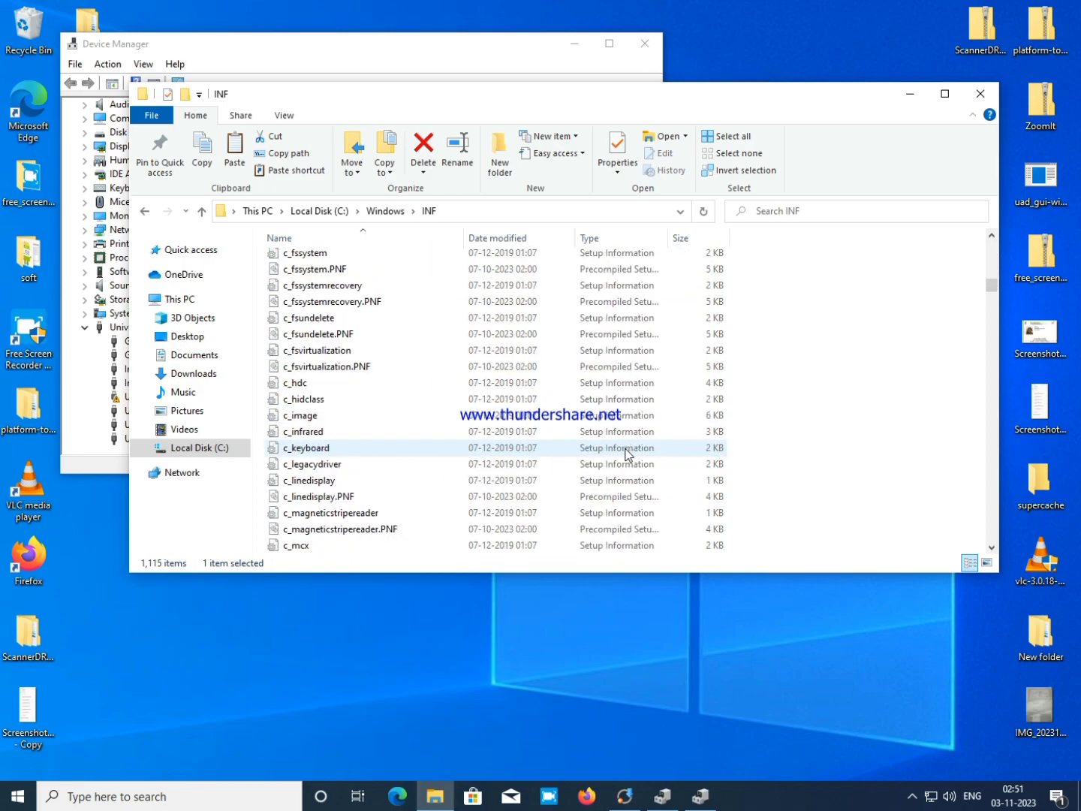
pyautogui.moveTo(993, 293); pyautogui.dragTo(901, 484)
pyautogui.click(282, 210)
pyautogui.click(255, 211)
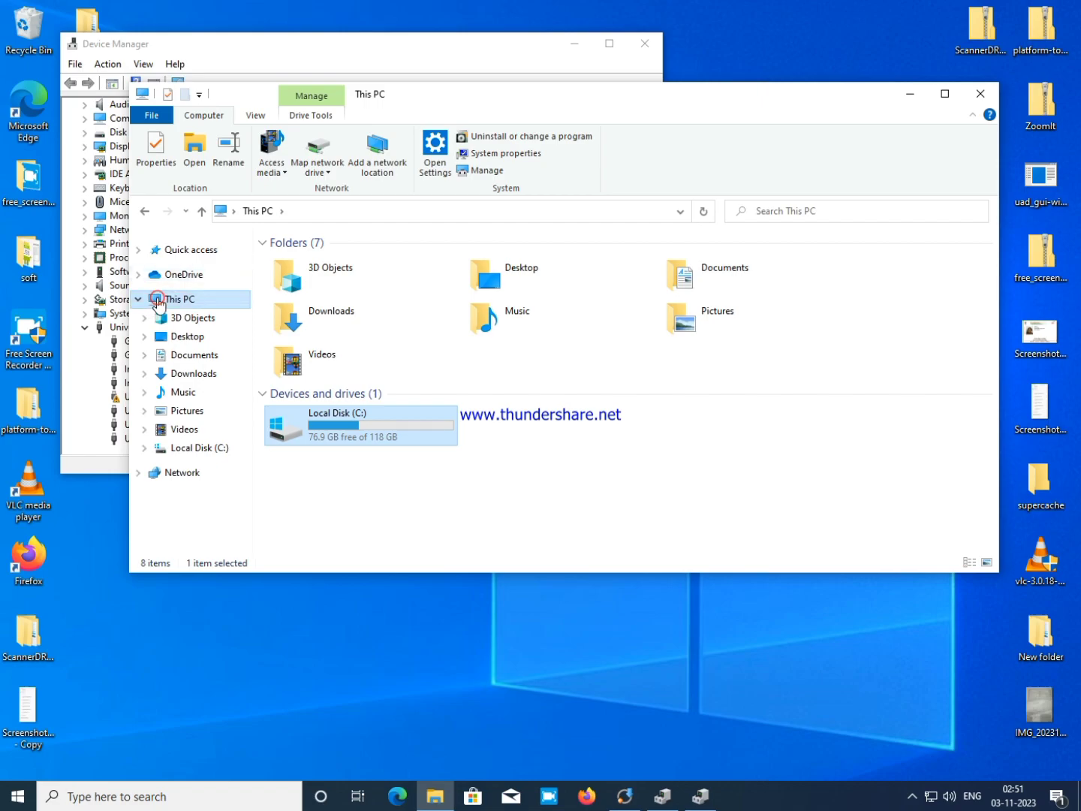
# - Minimize the This PC and Device Manager windows to show the desktop
pyautogui.click(154, 300)
pyautogui.rightClick(173, 300)
pyautogui.click(609, 419)
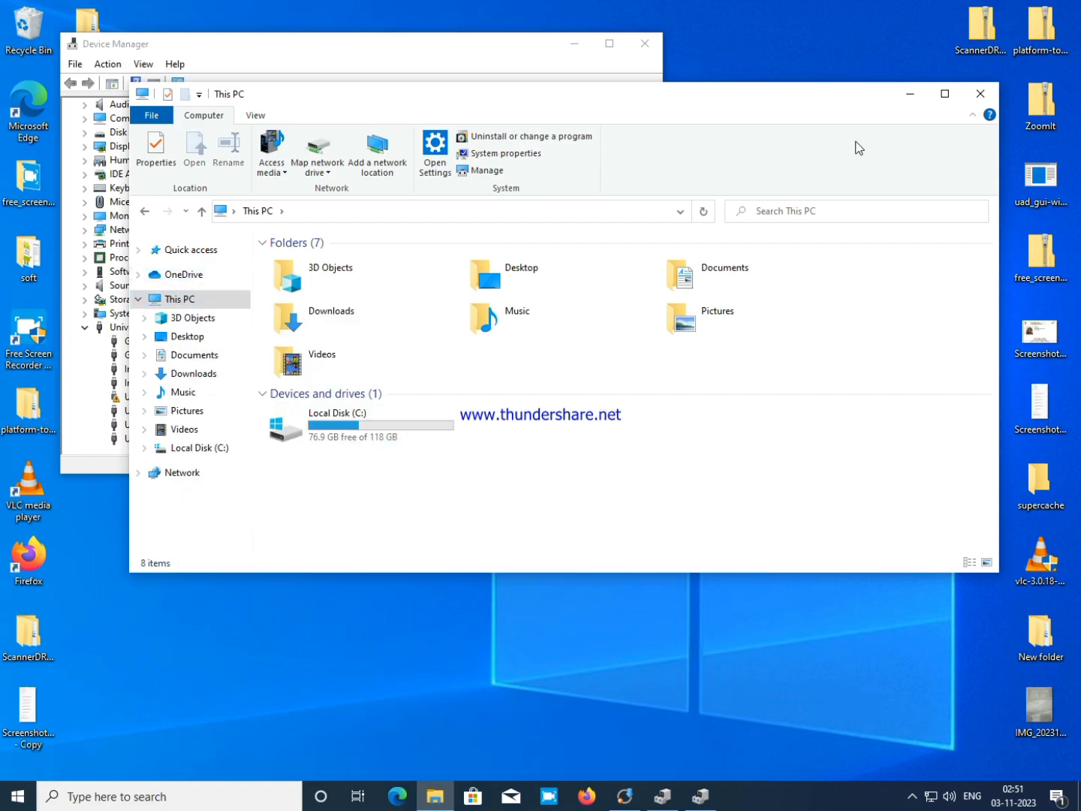
pyautogui.click(909, 94)
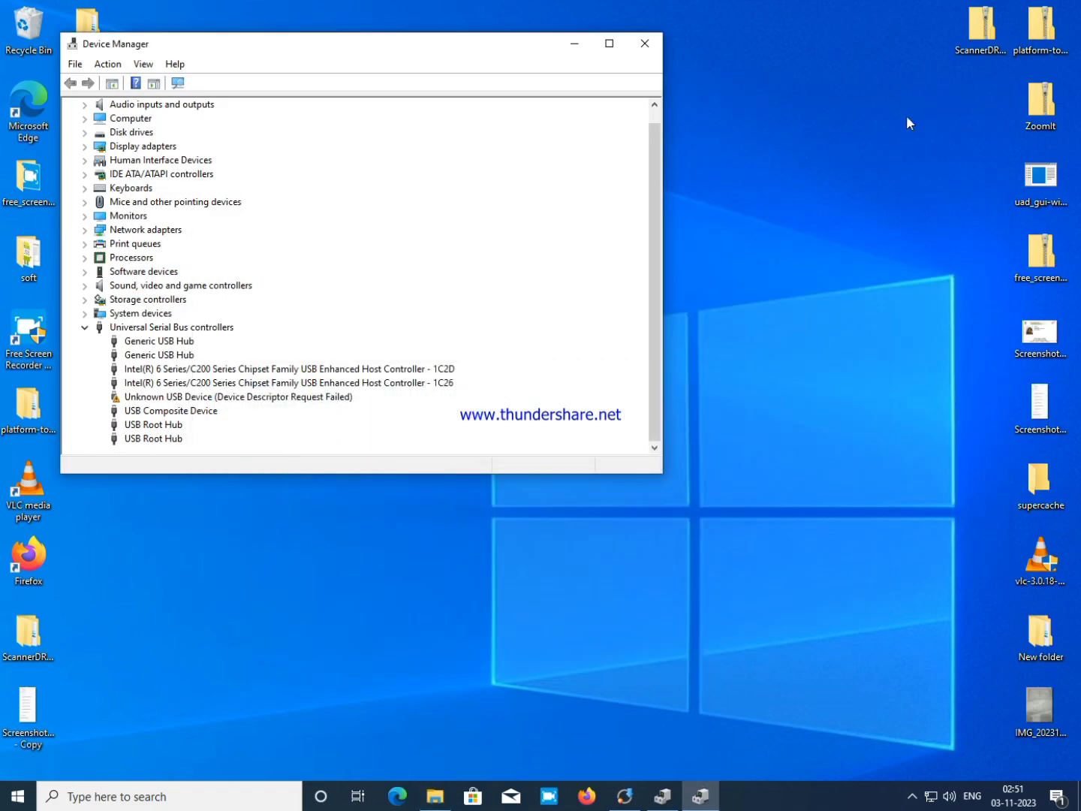
pyautogui.click(575, 47)
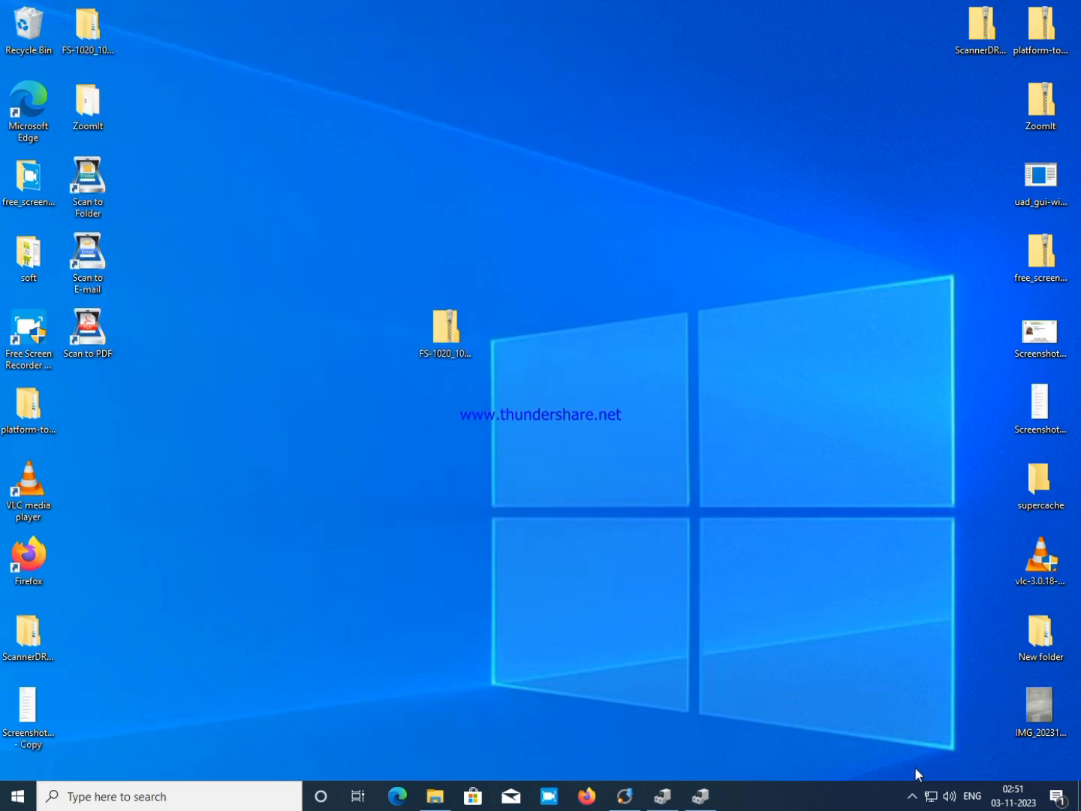
pyautogui.click(912, 794)
pyautogui.click(800, 667)
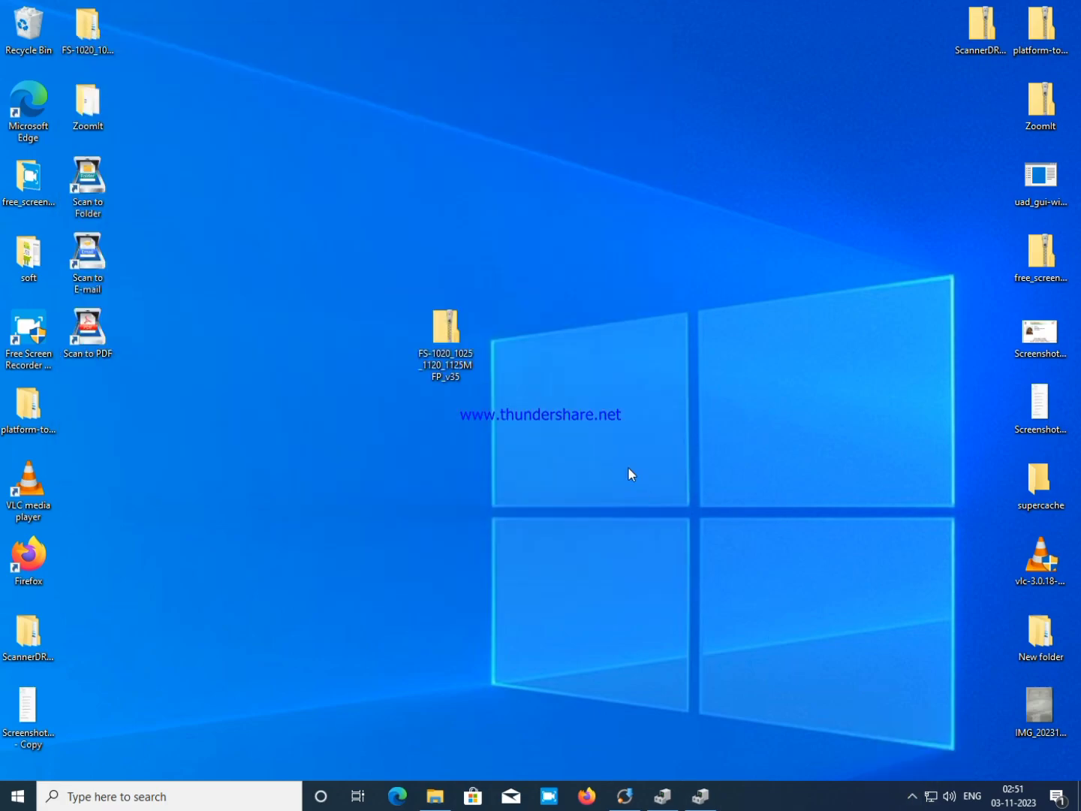
pyautogui.rightClick(667, 362)
pyautogui.click(706, 408)
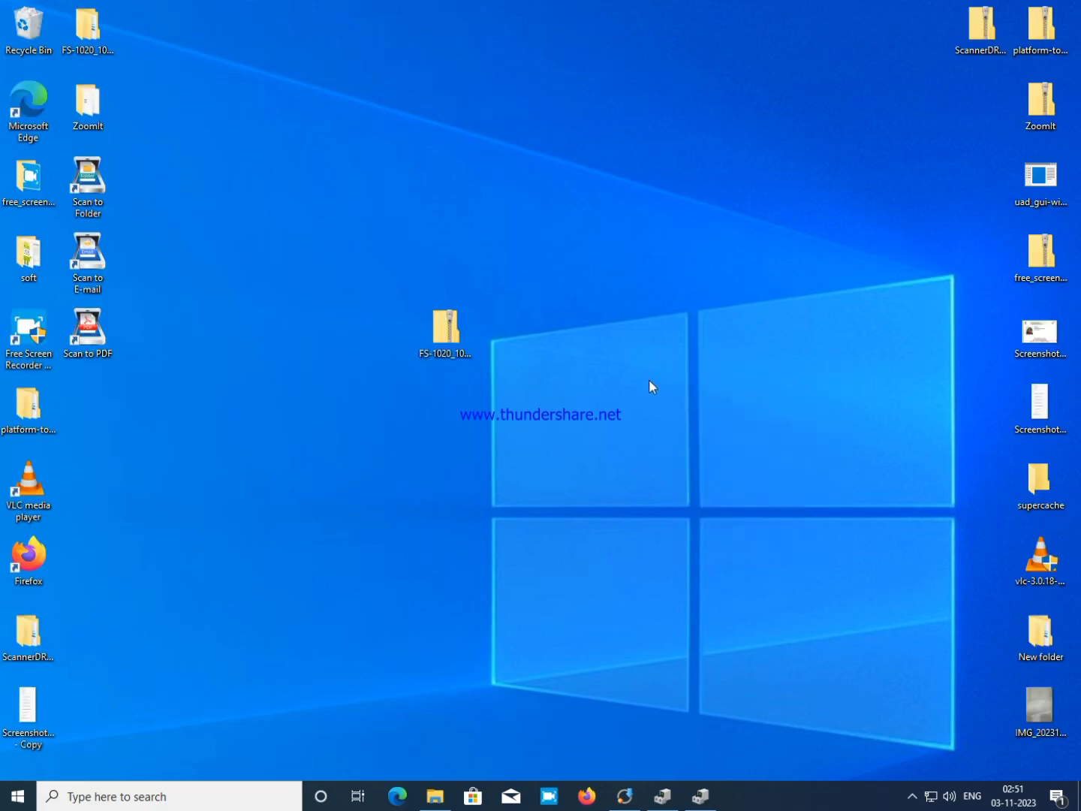
pyautogui.click(912, 795)
pyautogui.rightClick(909, 760)
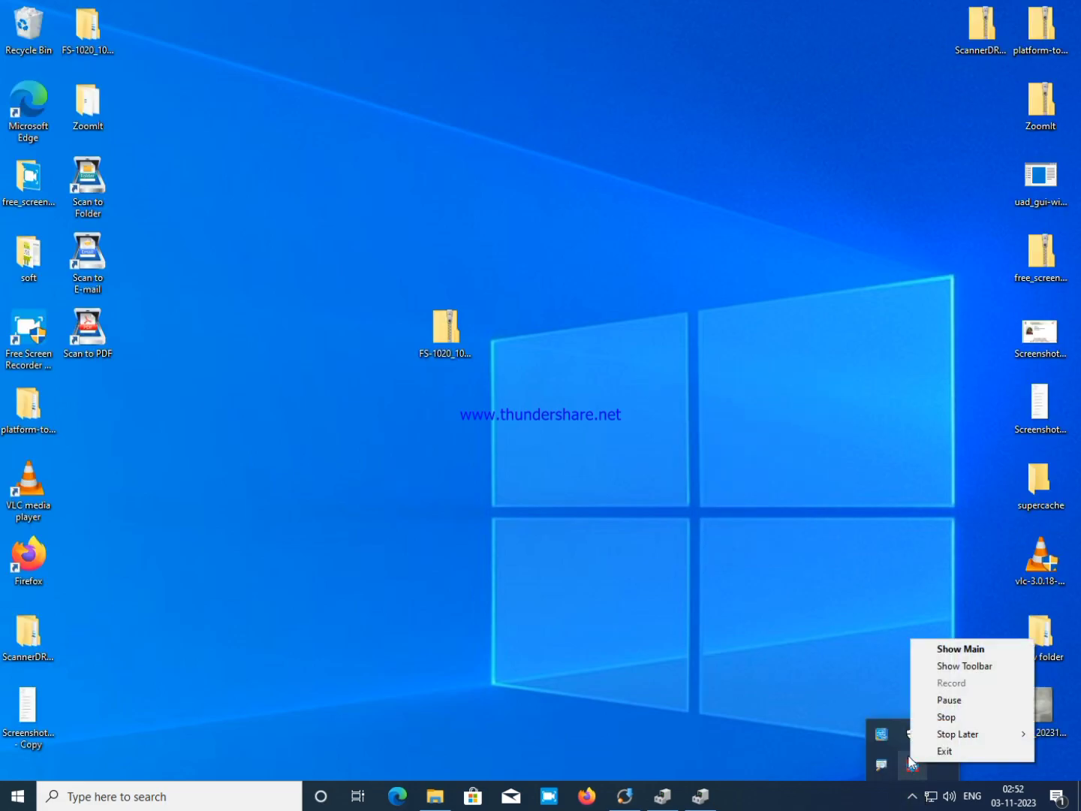
pyautogui.click(949, 700)
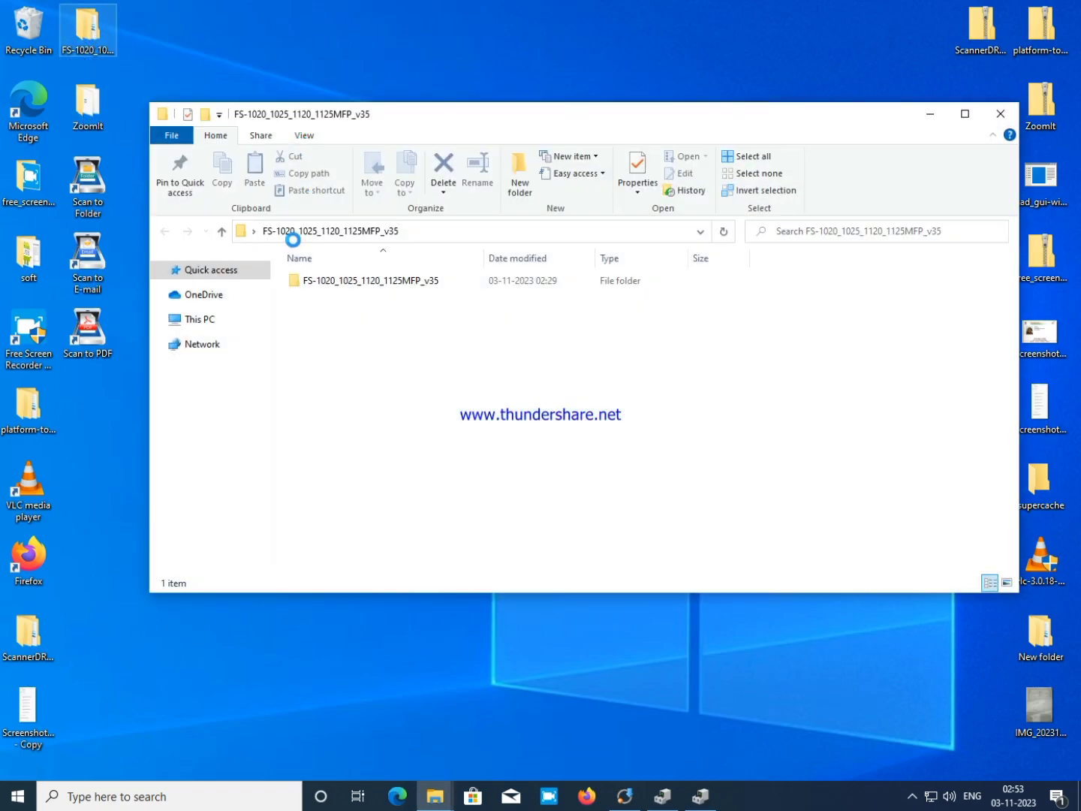
# - Open the inner FS-1020_1025_1120_1125MFP_v35 folder and run the Setup application
pyautogui.doubleClick(391, 278)
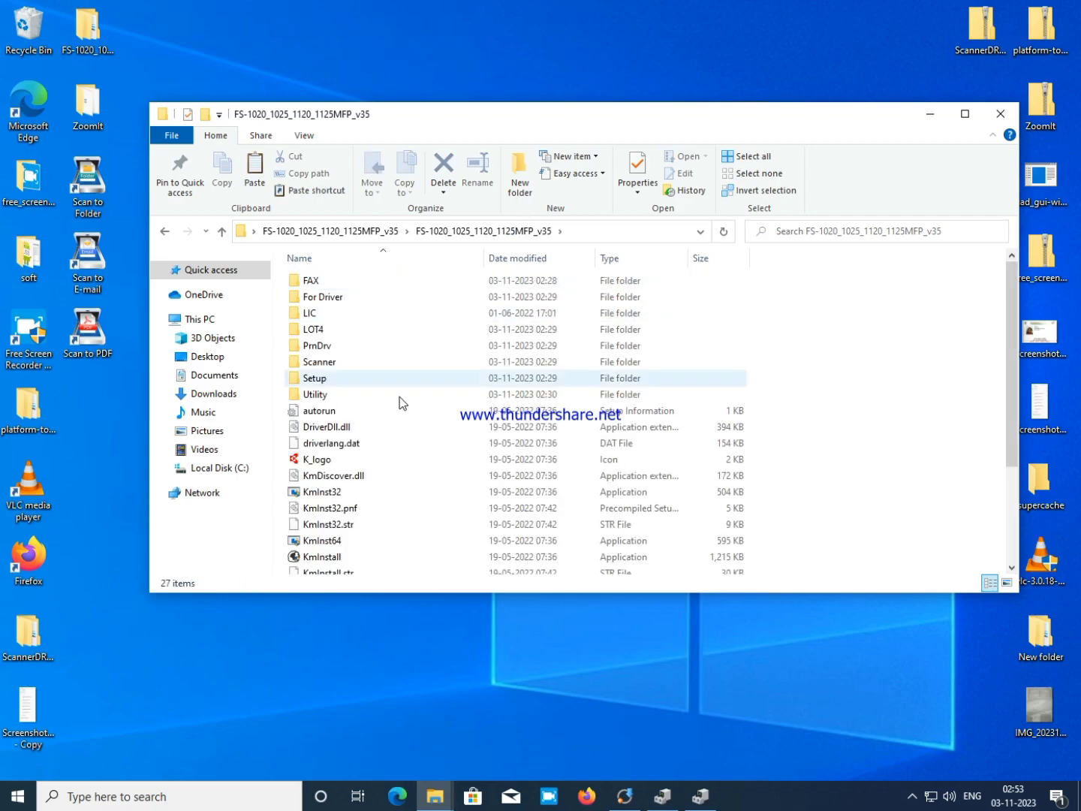
pyautogui.scroll(-3, 396, 426)
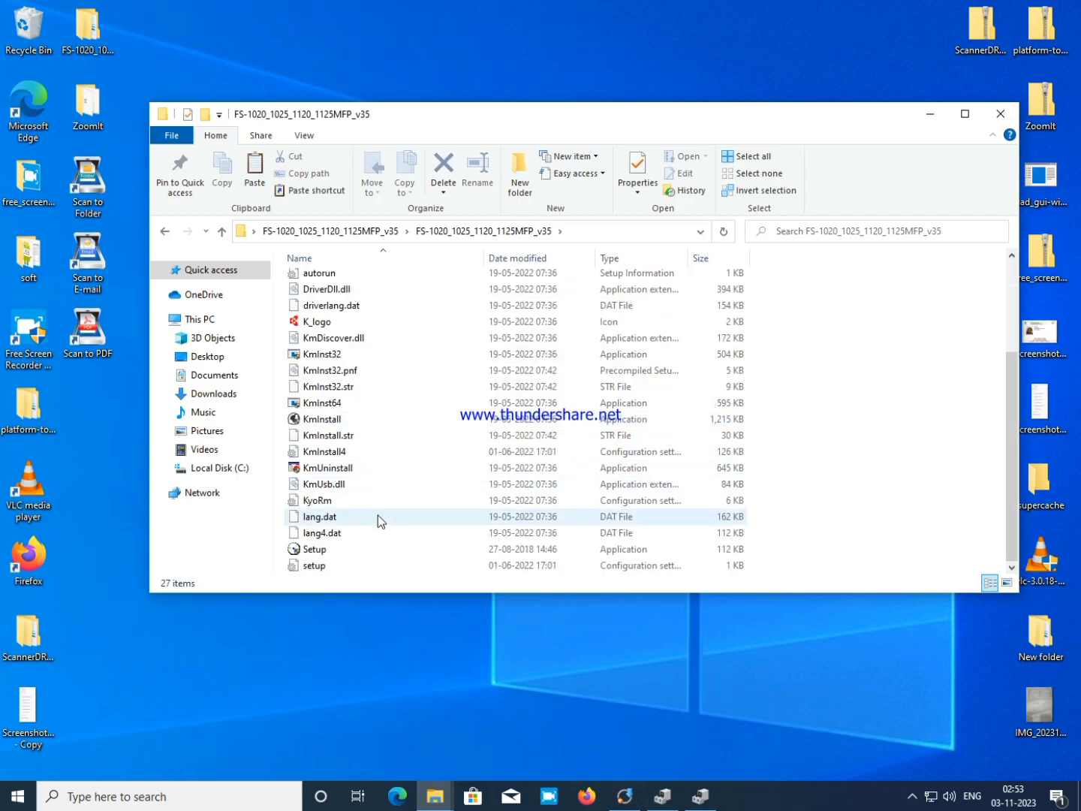
pyautogui.scroll(3, 360, 449)
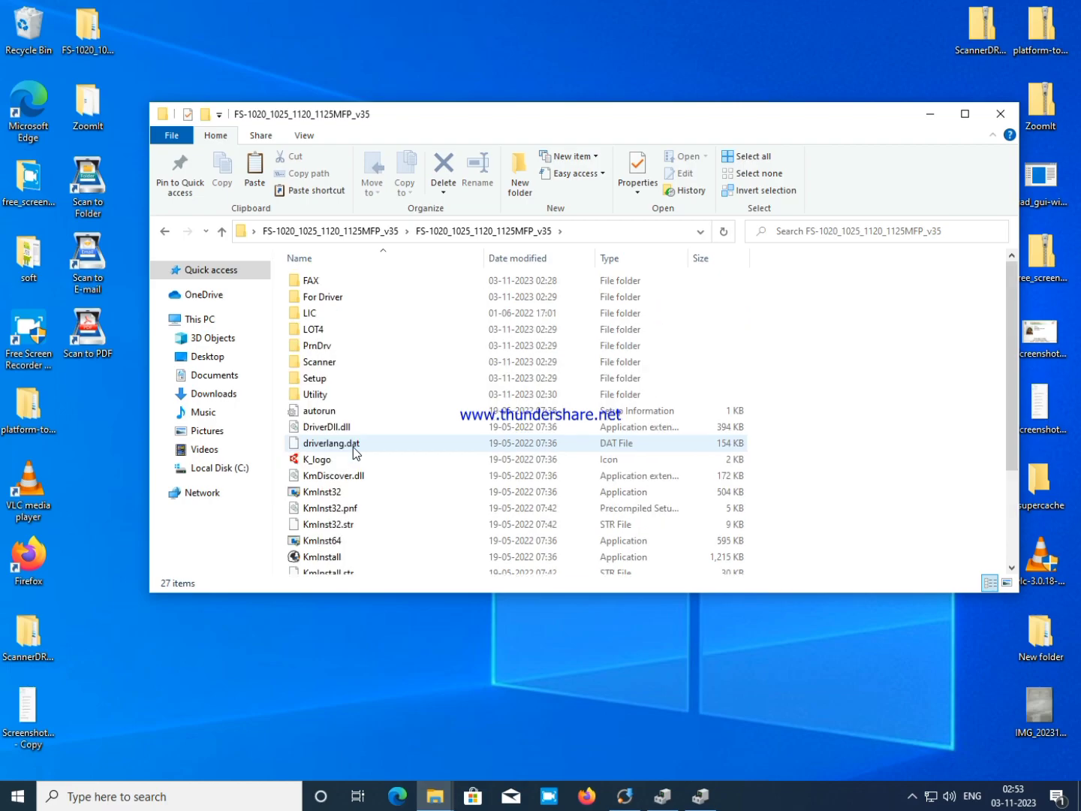
pyautogui.scroll(-3, 363, 455)
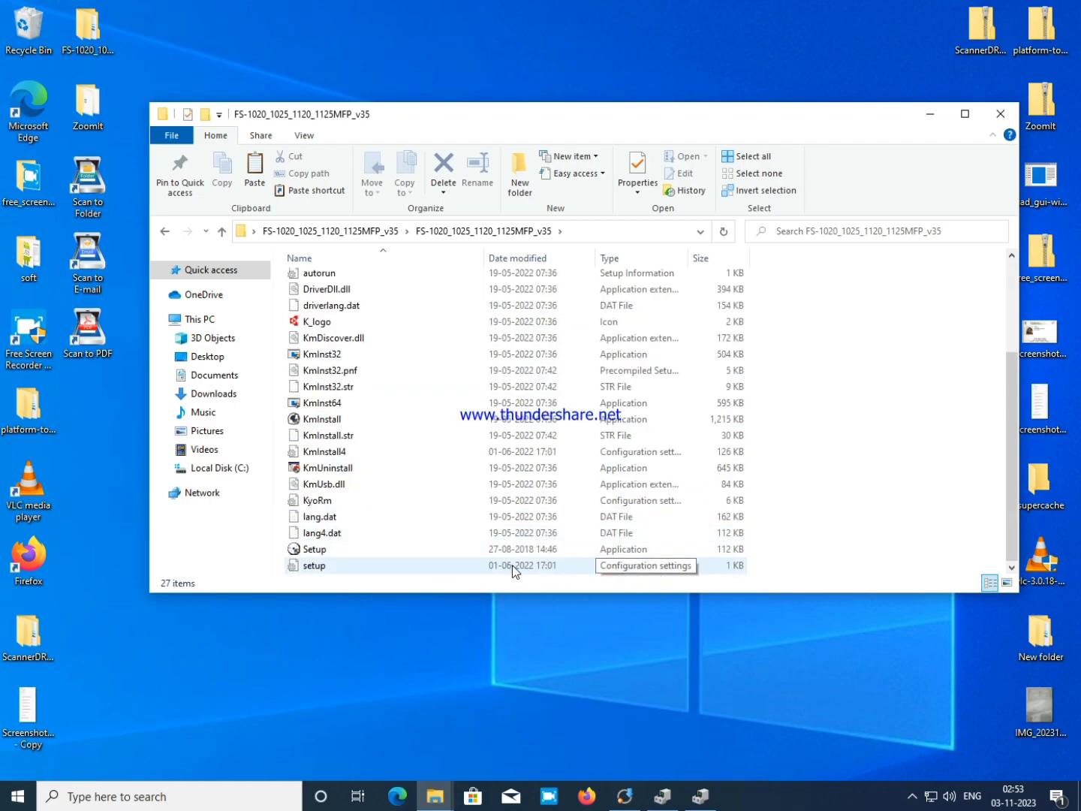
pyautogui.doubleClick(478, 553)
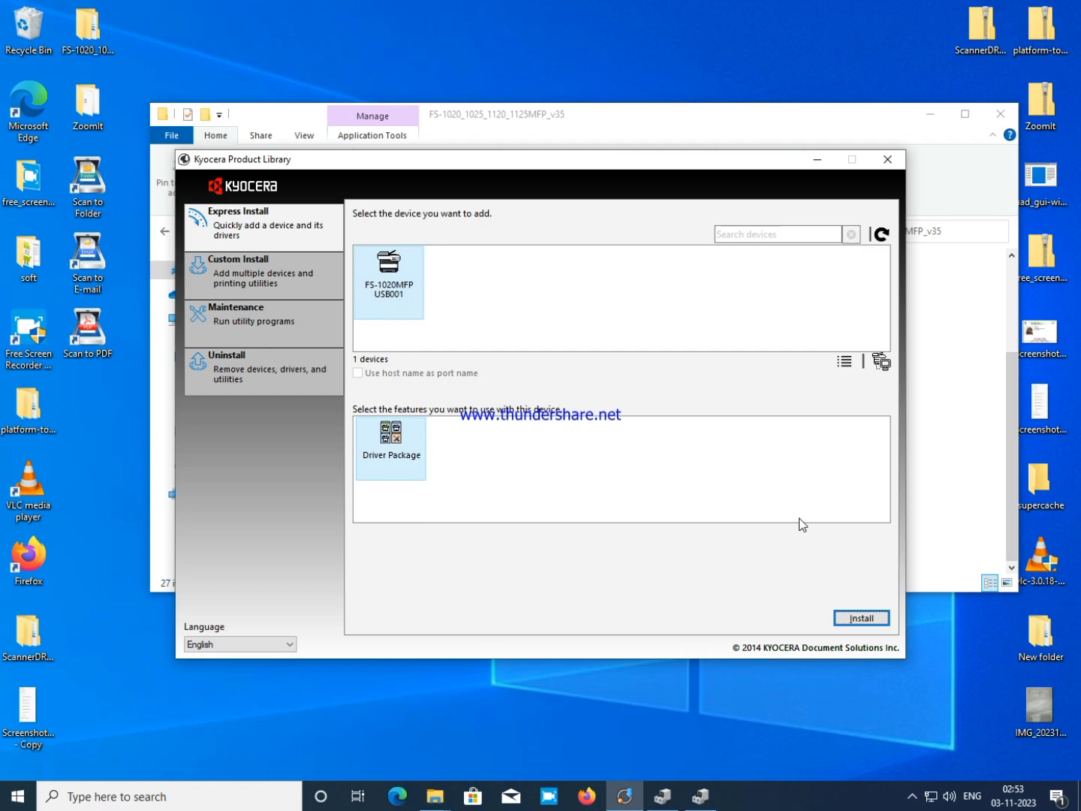
# - Refresh the Express Install device list in Kyocera Product Library and select the FS-1020MFP on USB001
pyautogui.click(882, 234)
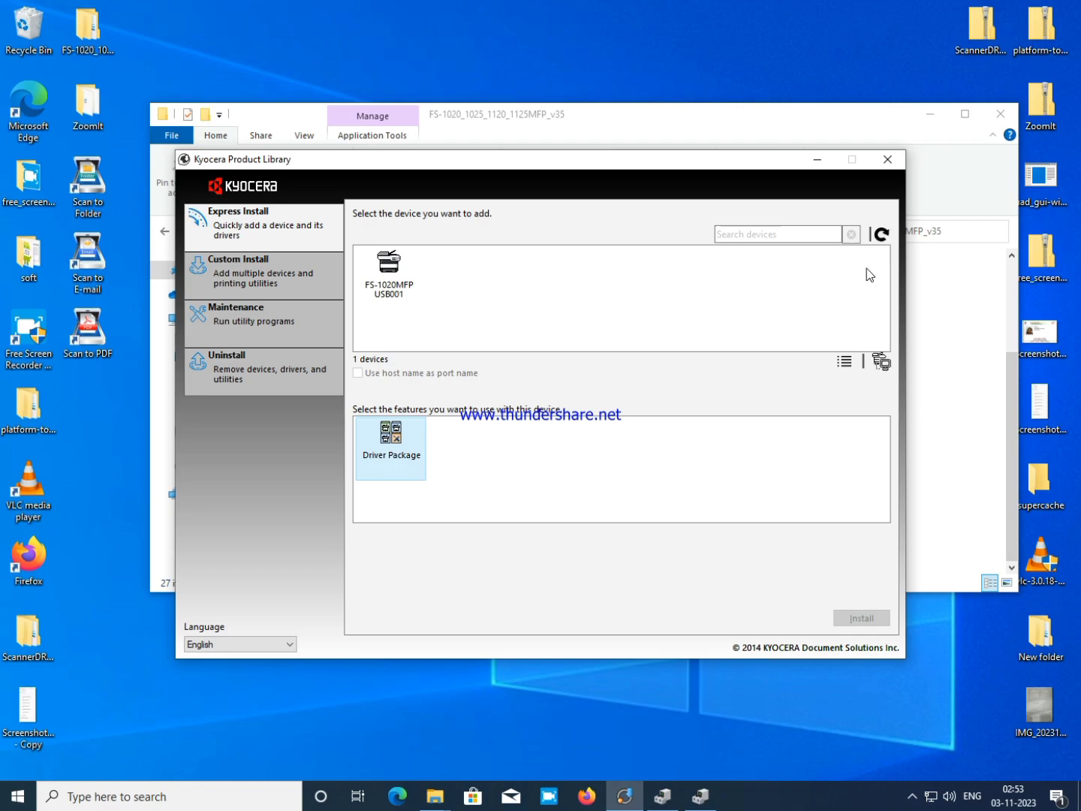
pyautogui.click(388, 296)
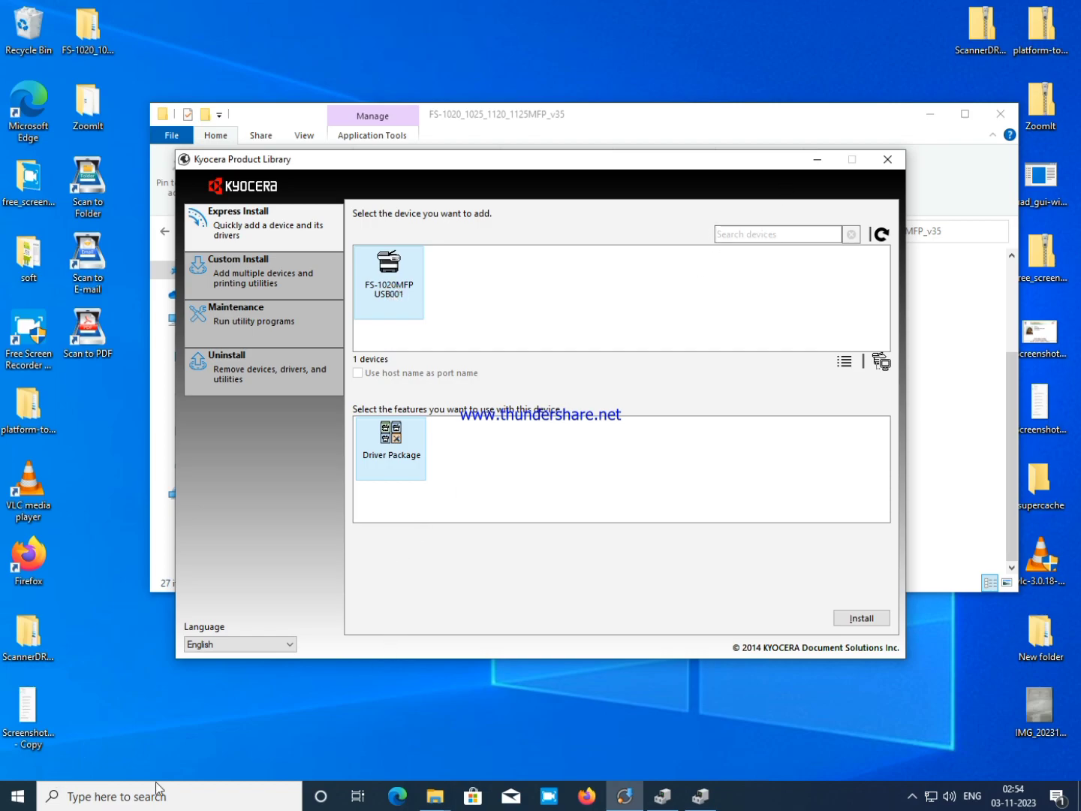
# - Switch to the This PC window in File Explorer and open Device Manager in its Computer Management console
pyautogui.click(435, 796)
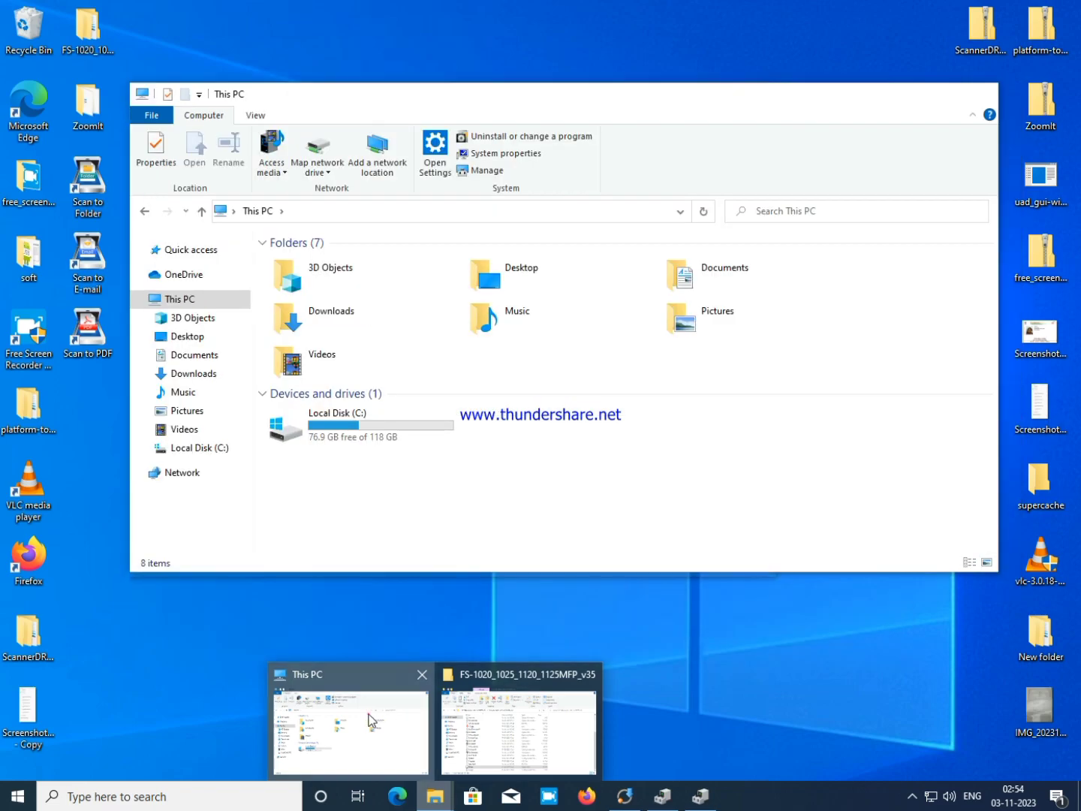
pyautogui.click(372, 721)
pyautogui.rightClick(199, 296)
pyautogui.click(259, 330)
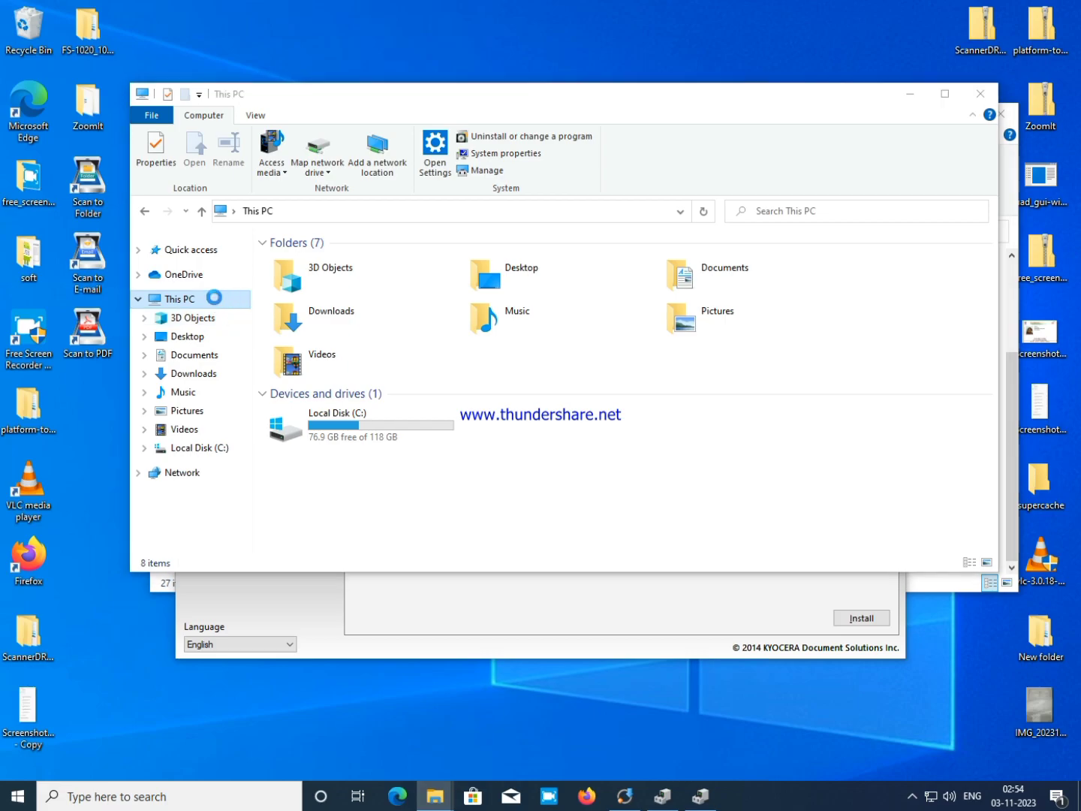
pyautogui.click(87, 185)
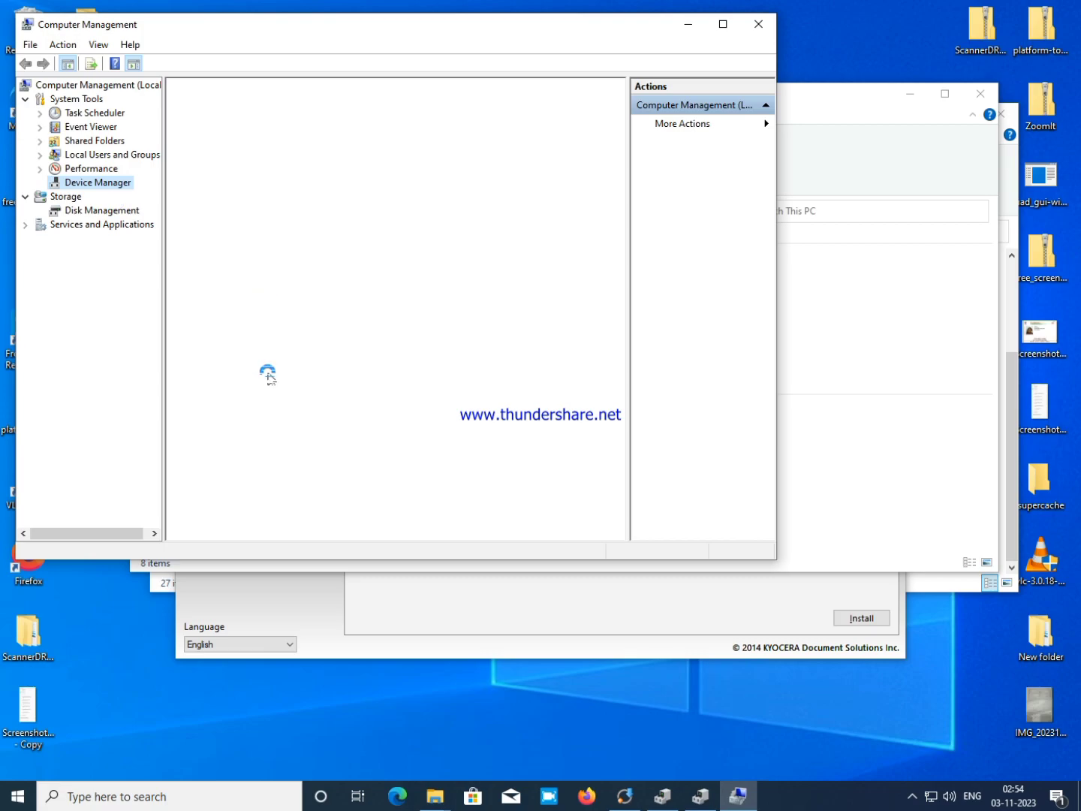
# - Expand the USB controllers and Printers categories and check the Kyocera FS-1020MFP GX printer's device status in its properties
pyautogui.click(195, 349)
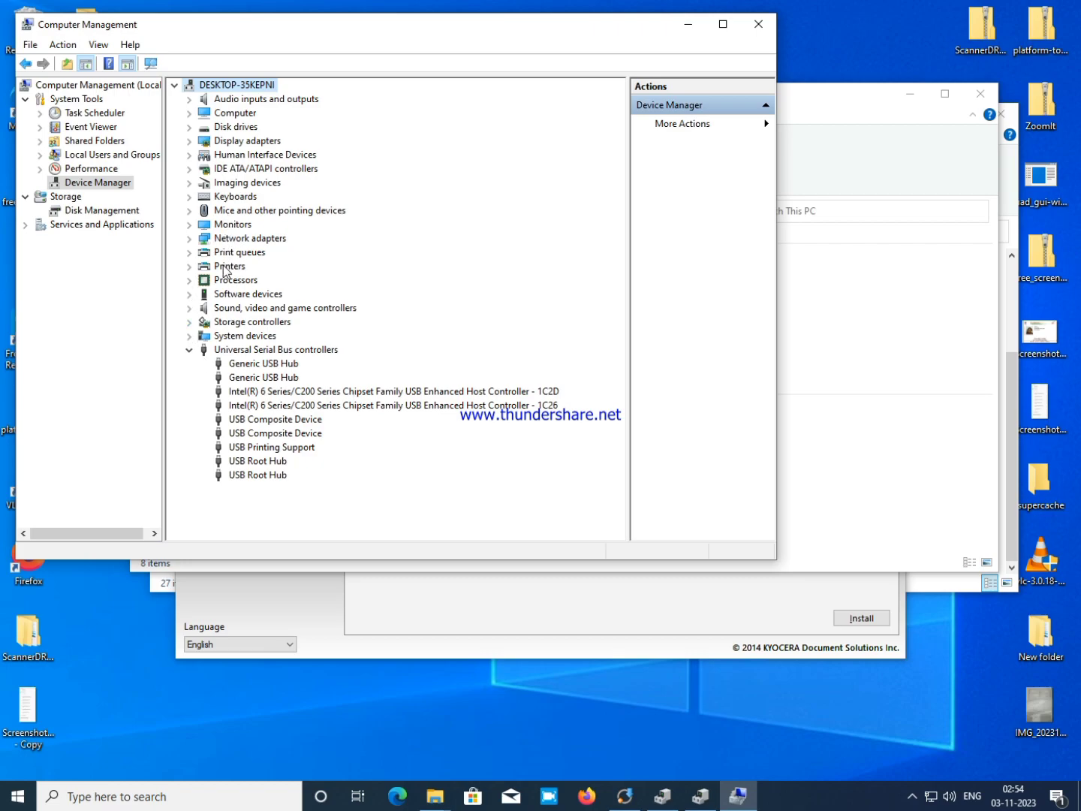
pyautogui.click(189, 268)
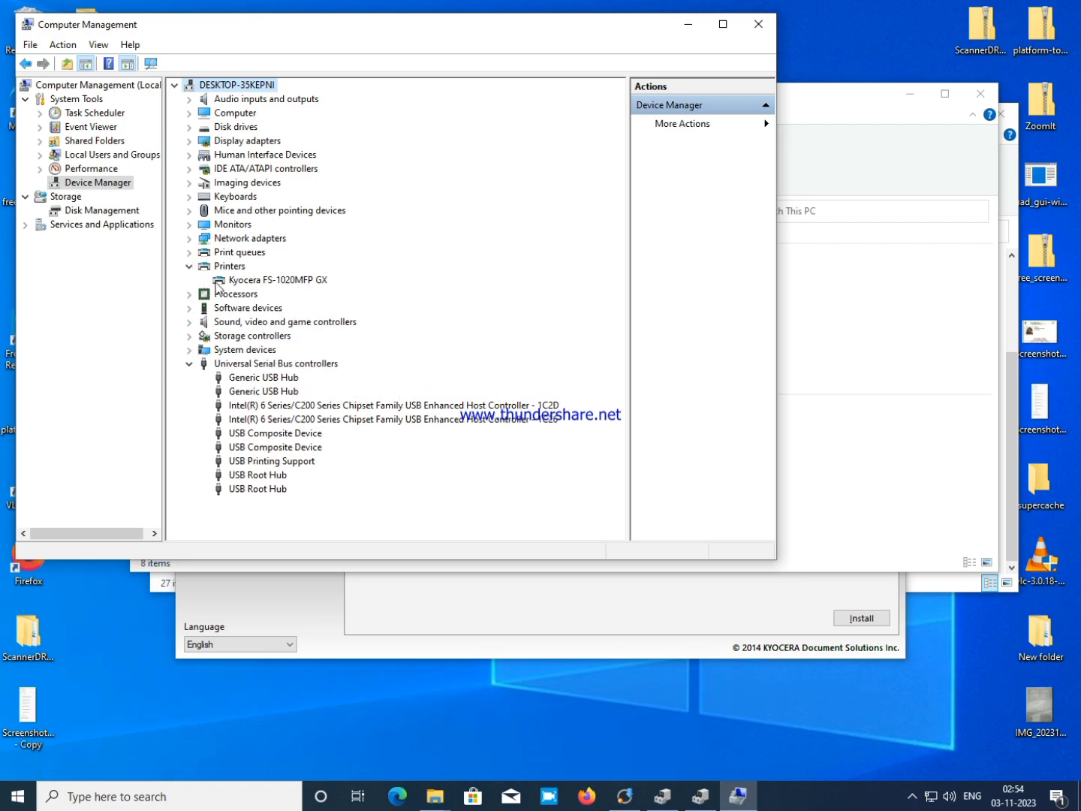
pyautogui.click(249, 282)
pyautogui.rightClick(249, 283)
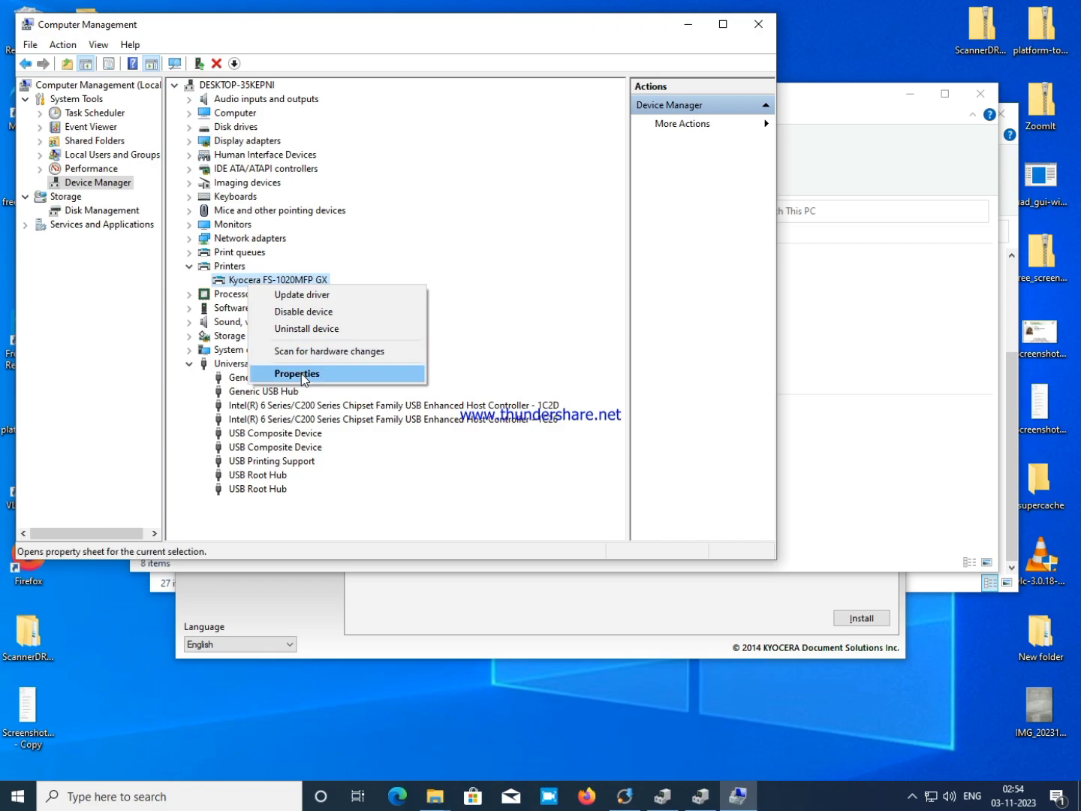
pyautogui.click(281, 373)
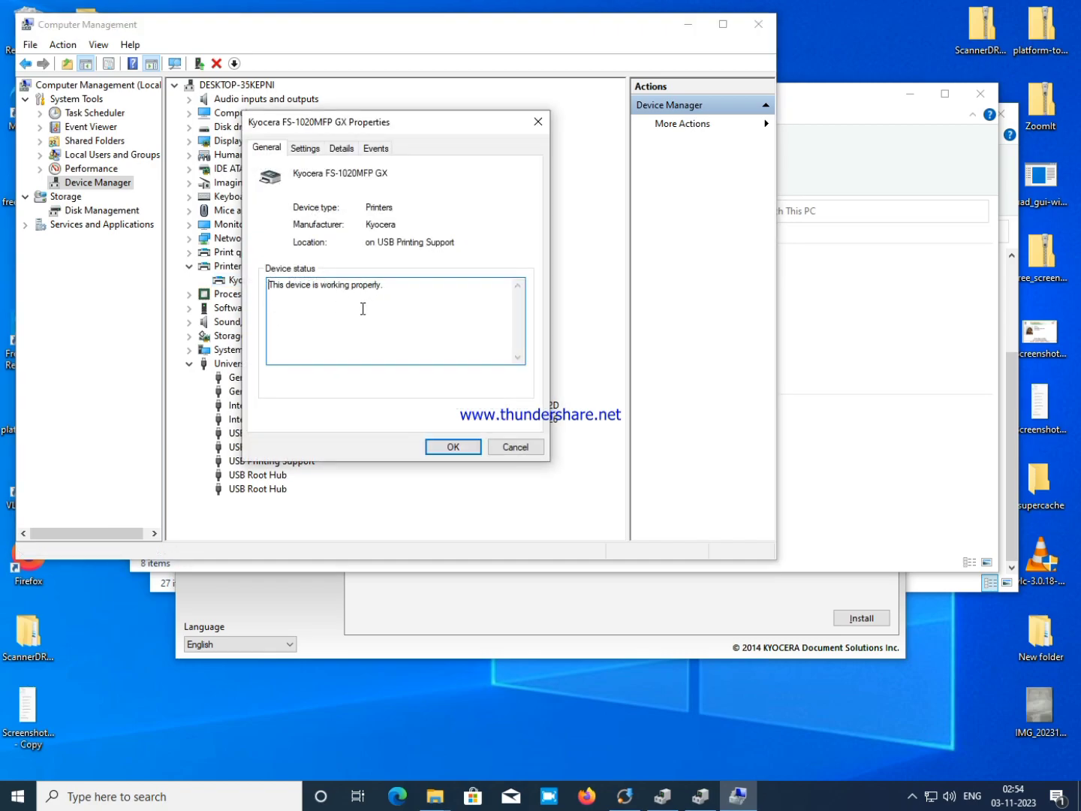
pyautogui.click(538, 122)
pyautogui.rightClick(260, 281)
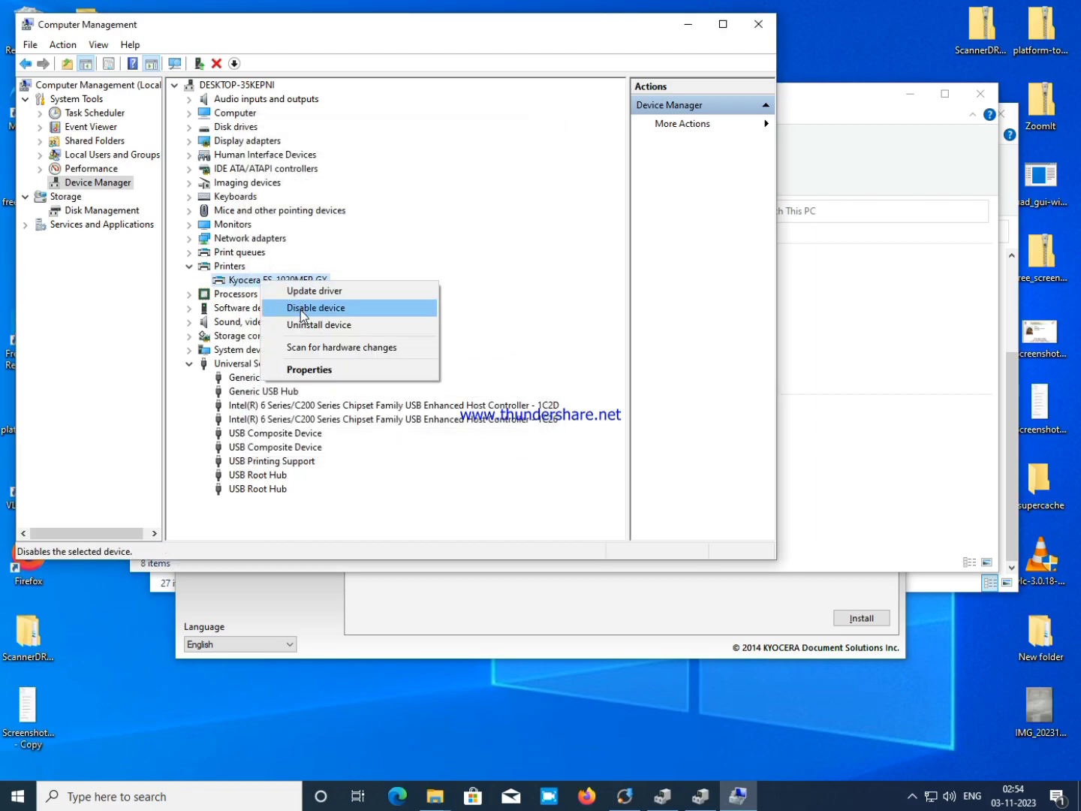
pyautogui.click(304, 368)
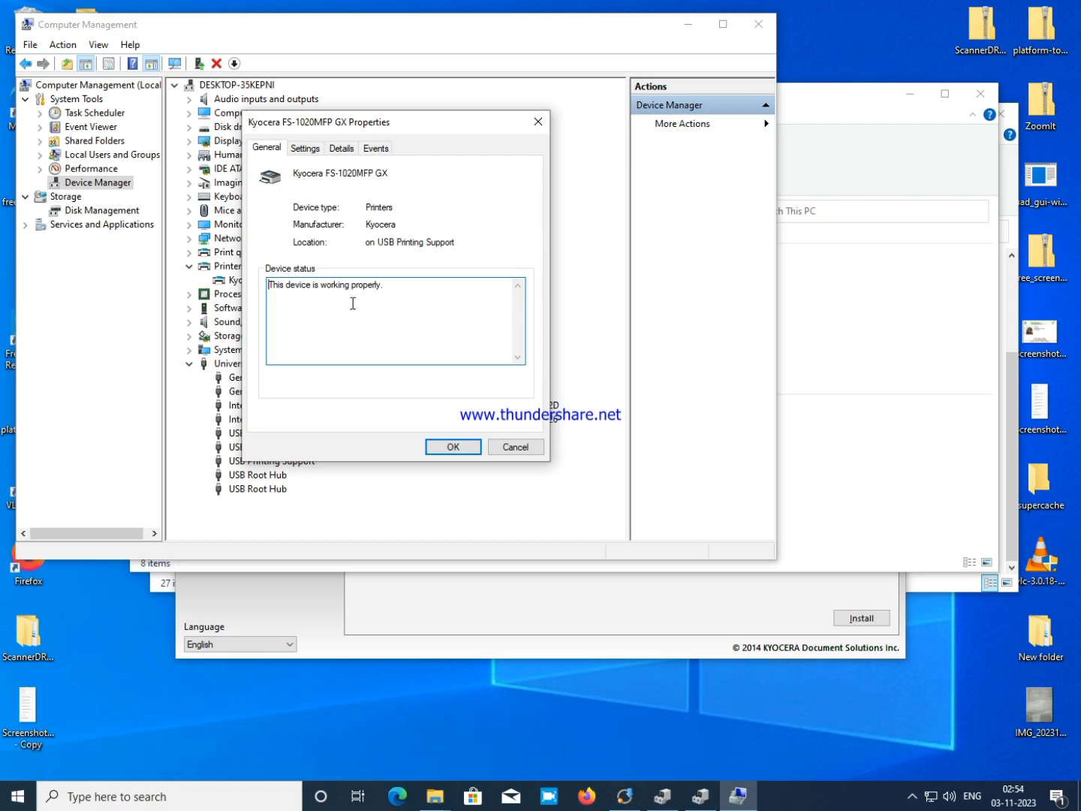
pyautogui.click(545, 123)
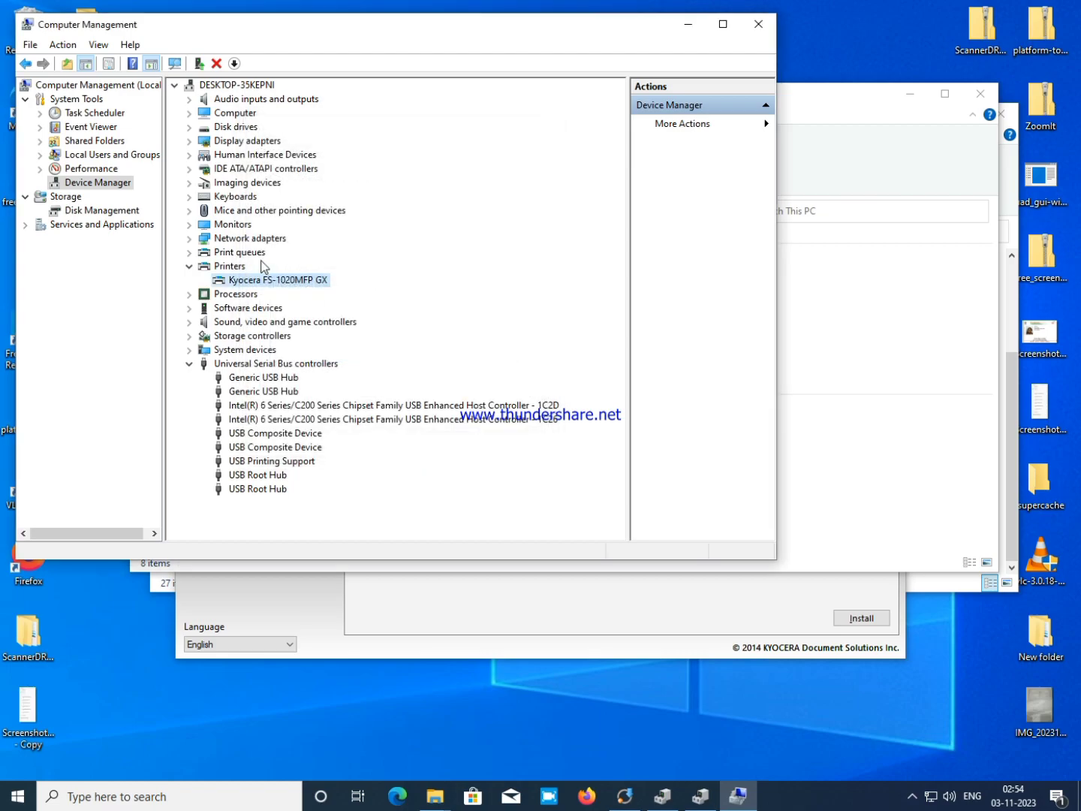
# - Check the device status of the Kyocera FS-1020MFP GX under Print queues, and close Computer Management
pyautogui.click(190, 266)
pyautogui.click(190, 267)
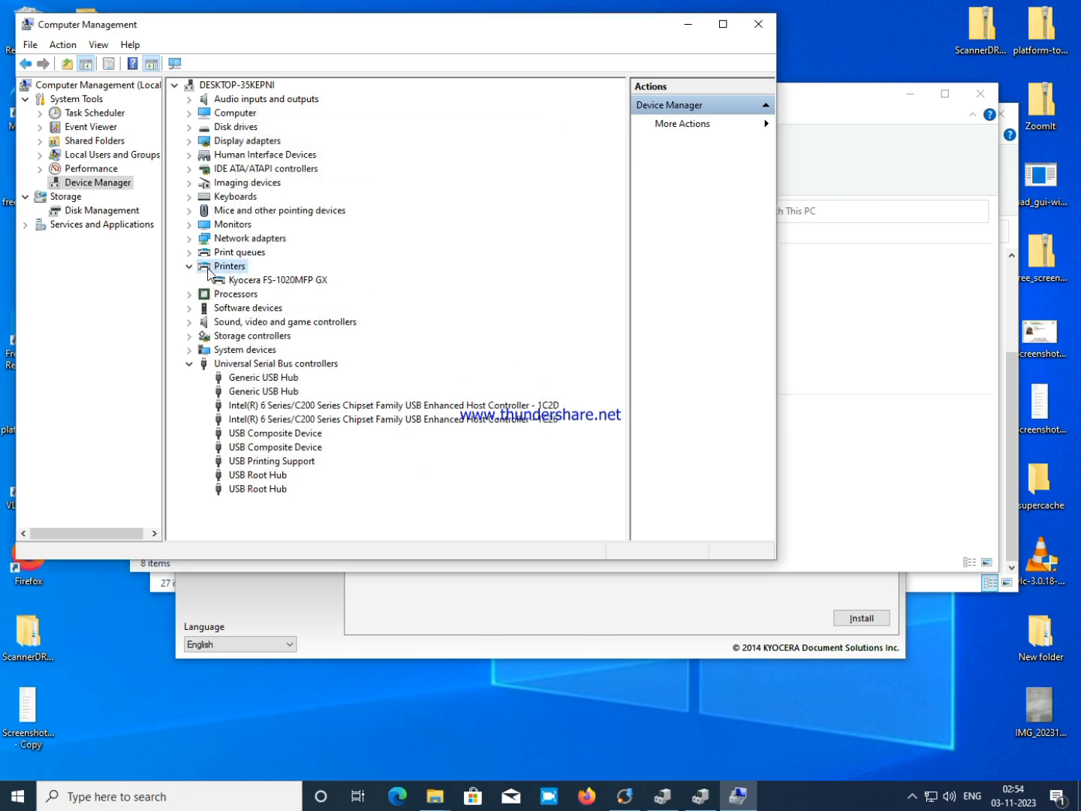
pyautogui.click(190, 254)
pyautogui.rightClick(241, 280)
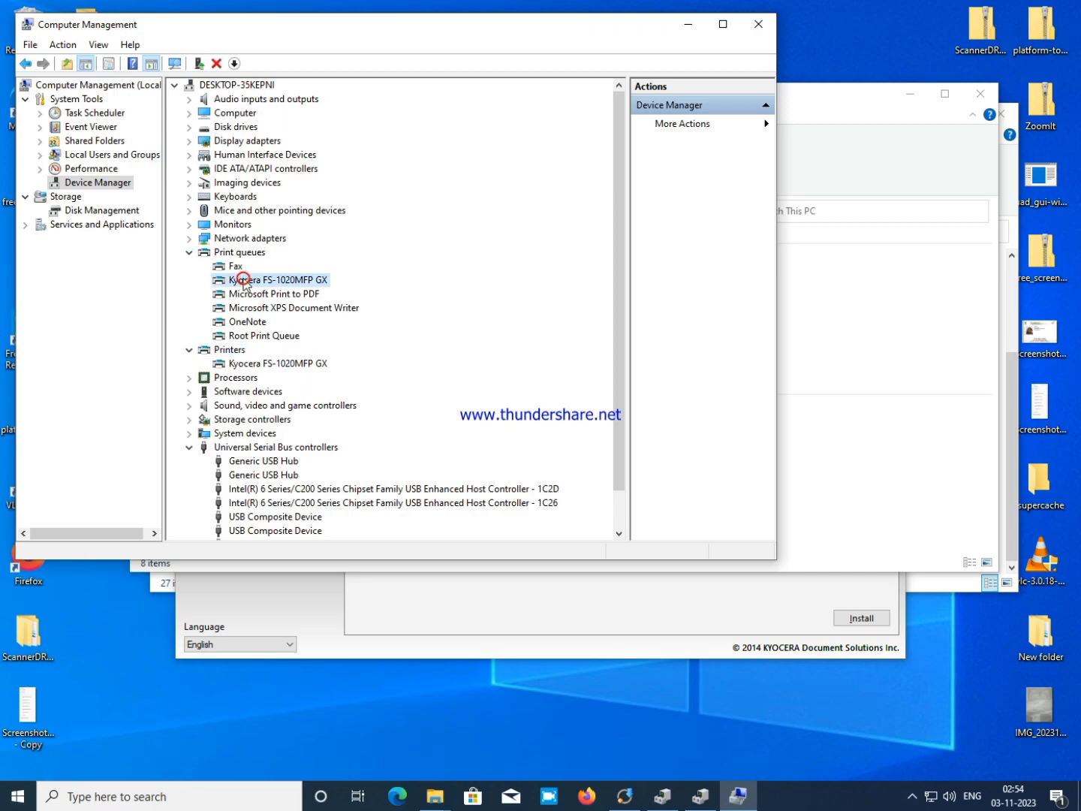
pyautogui.click(285, 367)
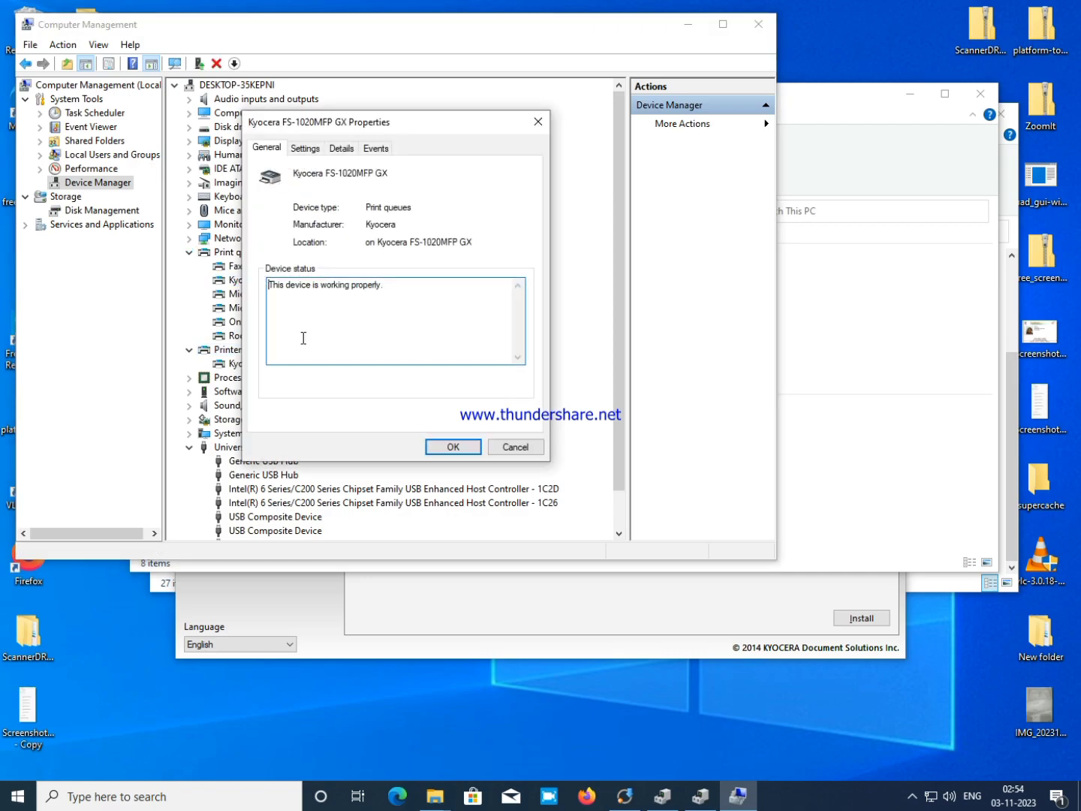
pyautogui.click(537, 122)
pyautogui.click(758, 23)
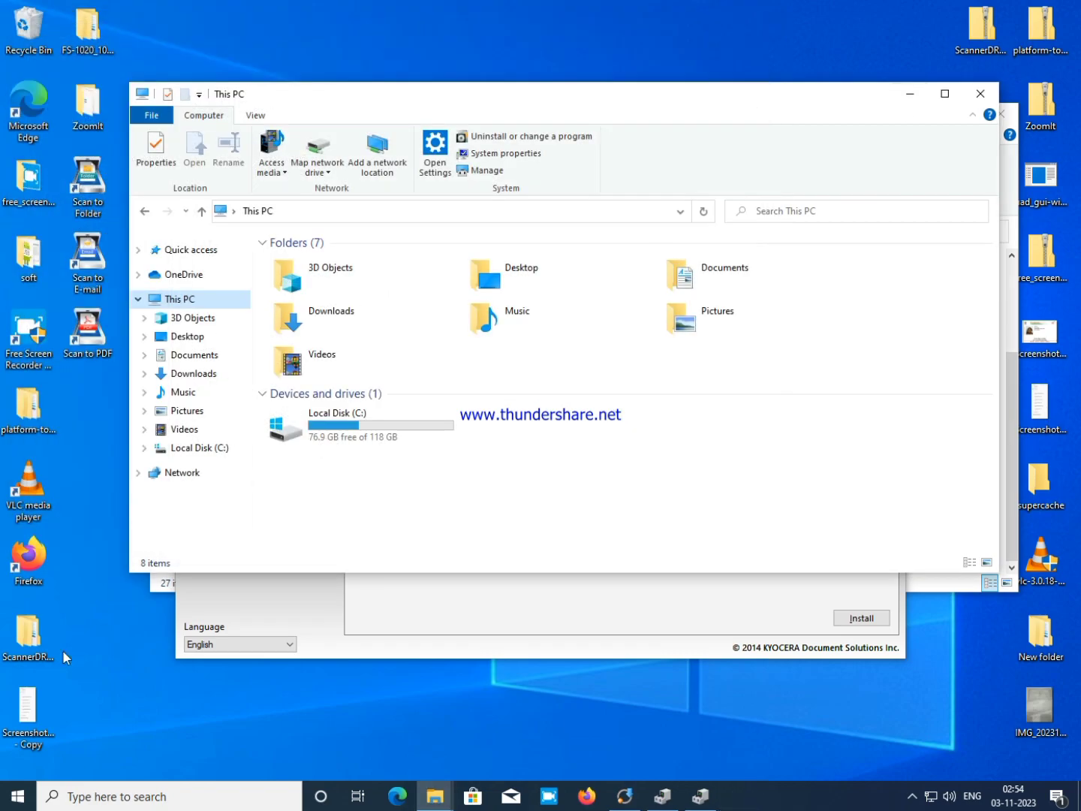
# - Look for the Kyocera FS-1020MFP GX under Printers & scanners in Windows Settings, and close the Settings and This PC windows
pyautogui.click(20, 787)
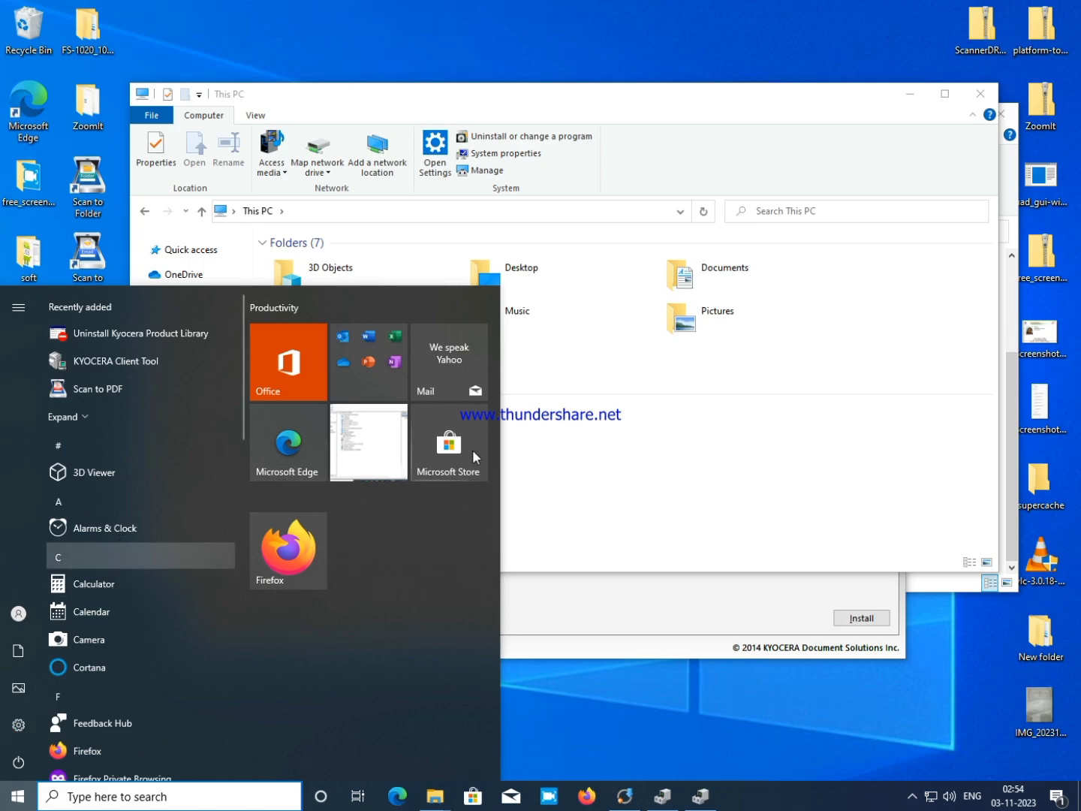
pyautogui.click(18, 725)
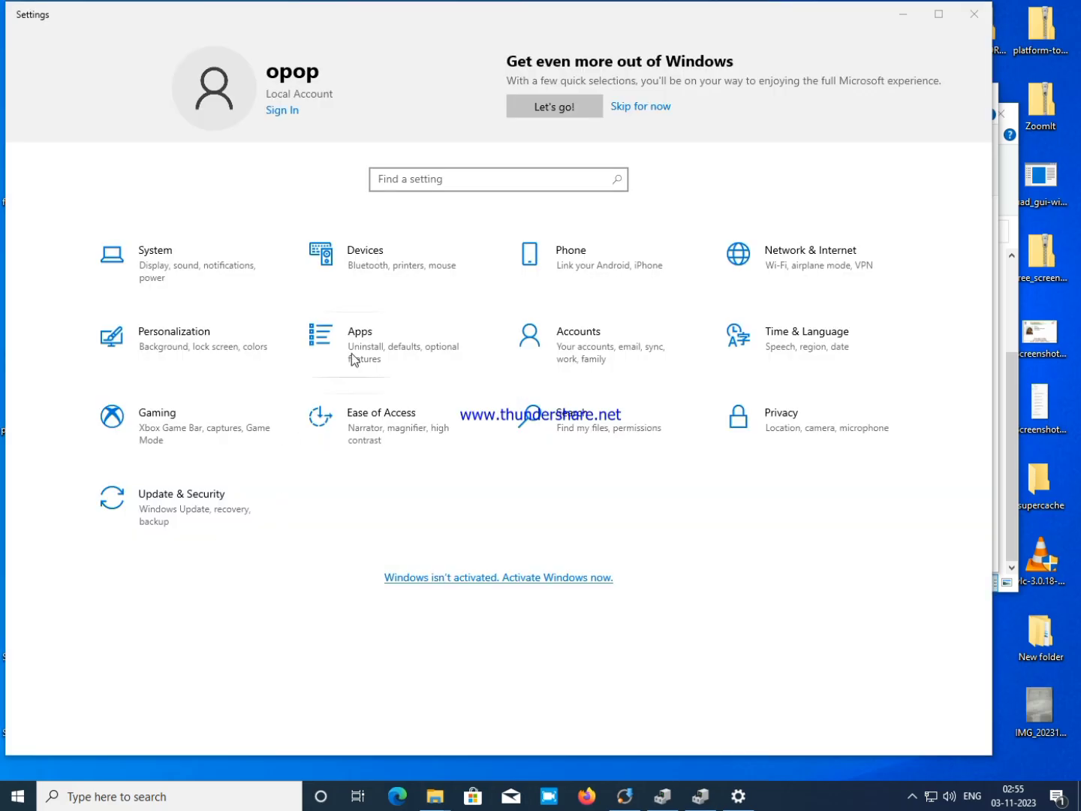
pyautogui.click(395, 266)
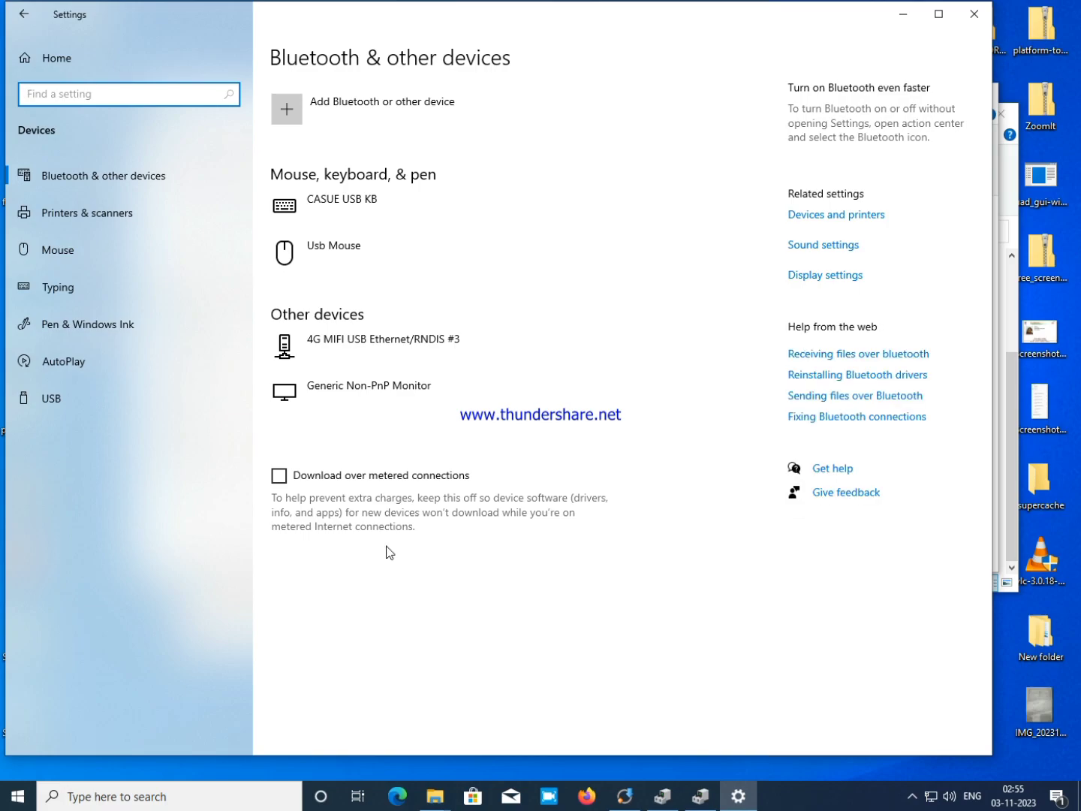
pyautogui.click(72, 223)
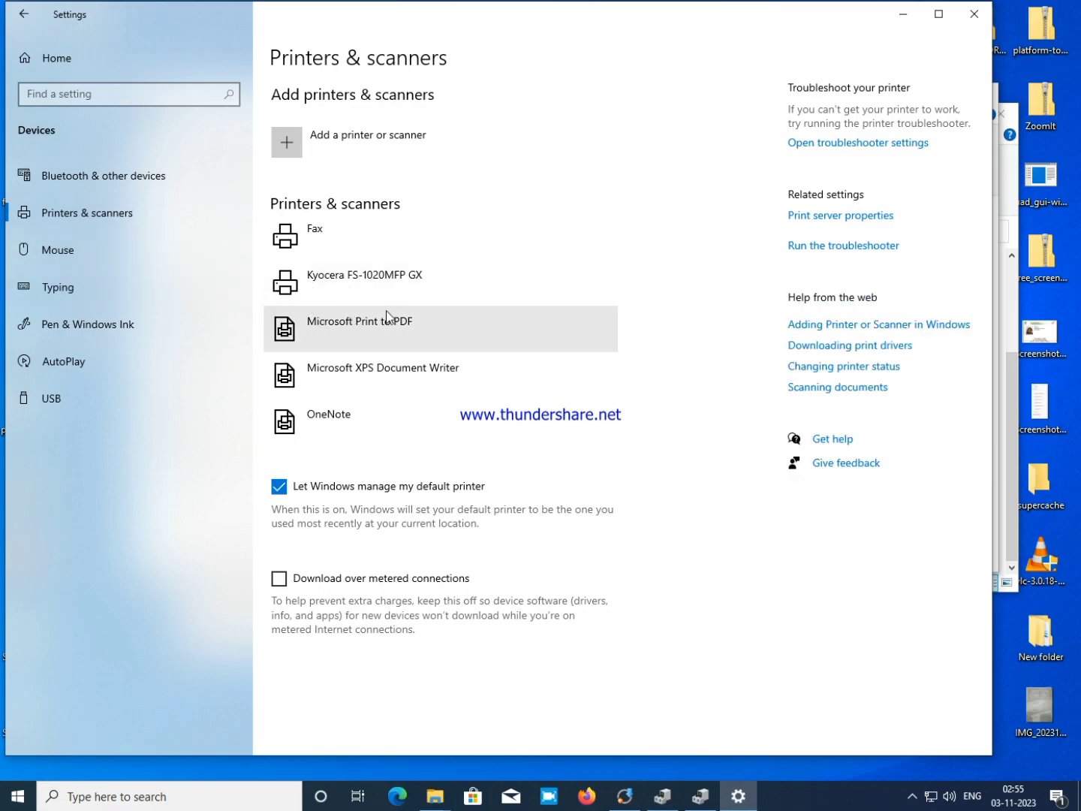
pyautogui.click(387, 280)
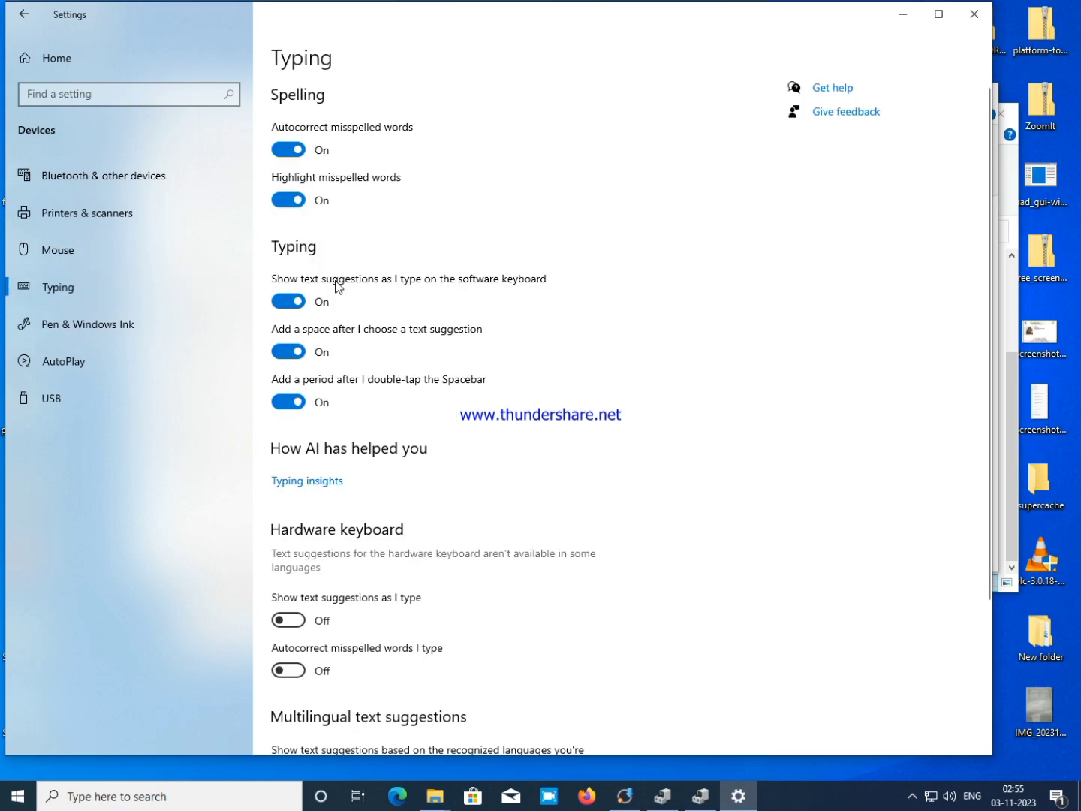
pyautogui.click(83, 213)
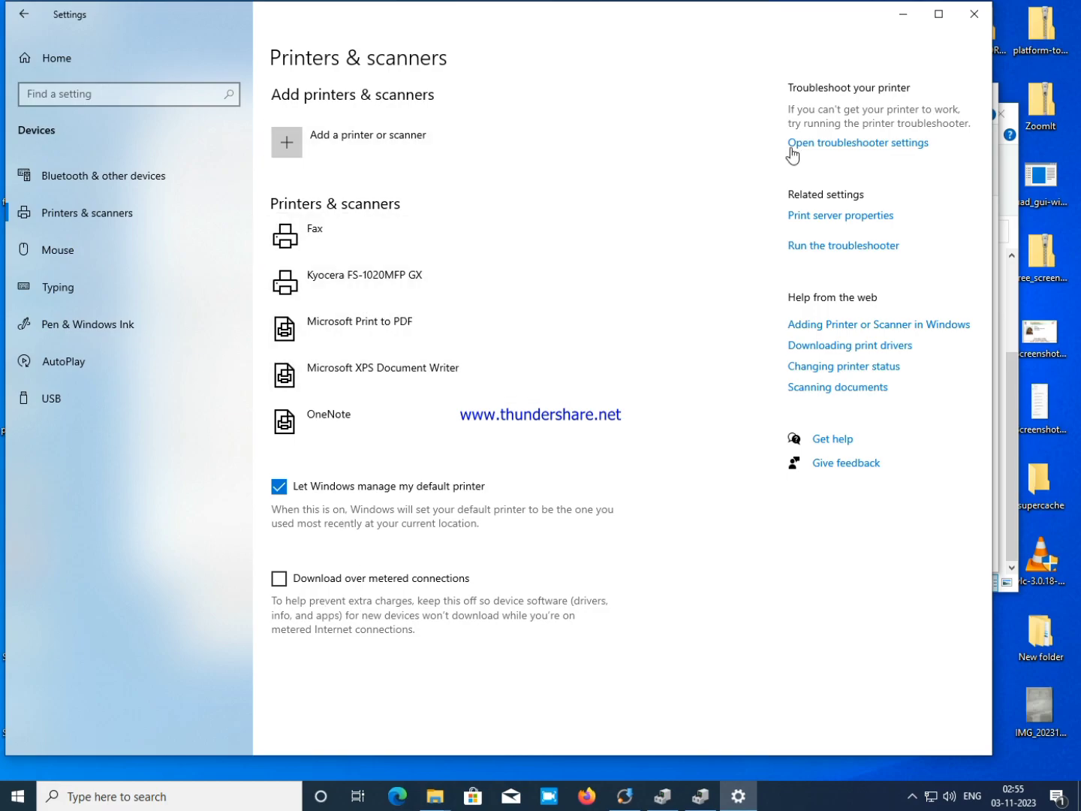
pyautogui.click(974, 15)
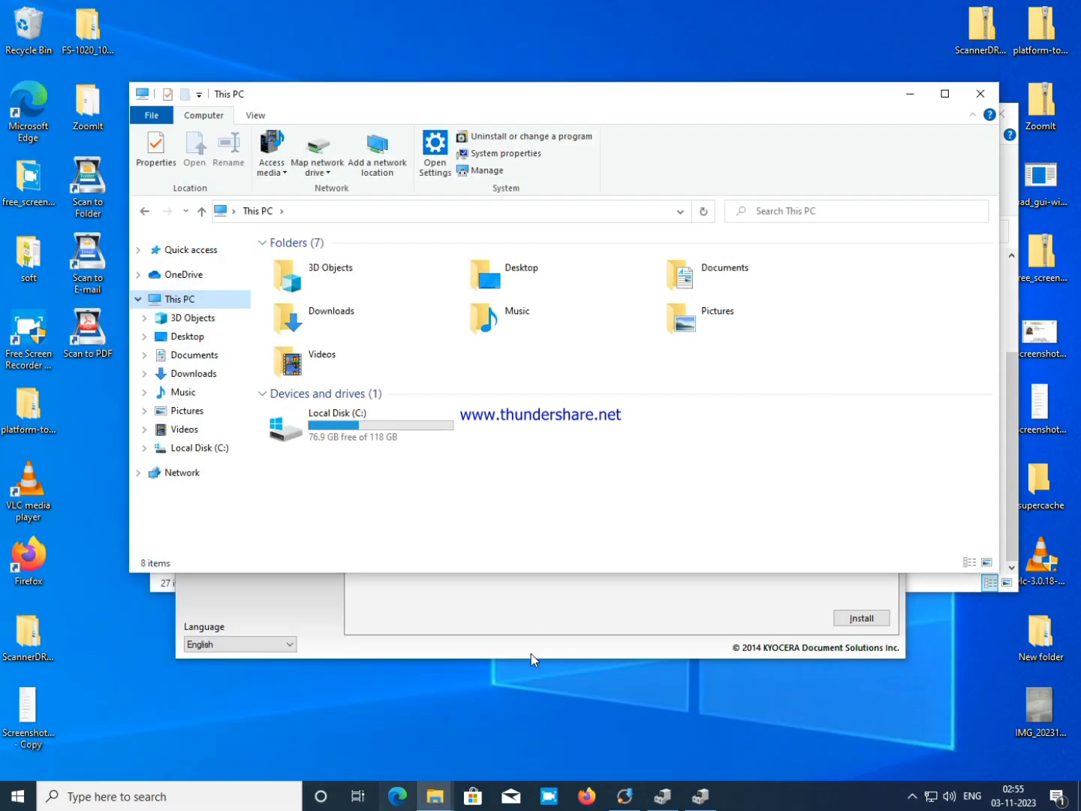
pyautogui.click(977, 97)
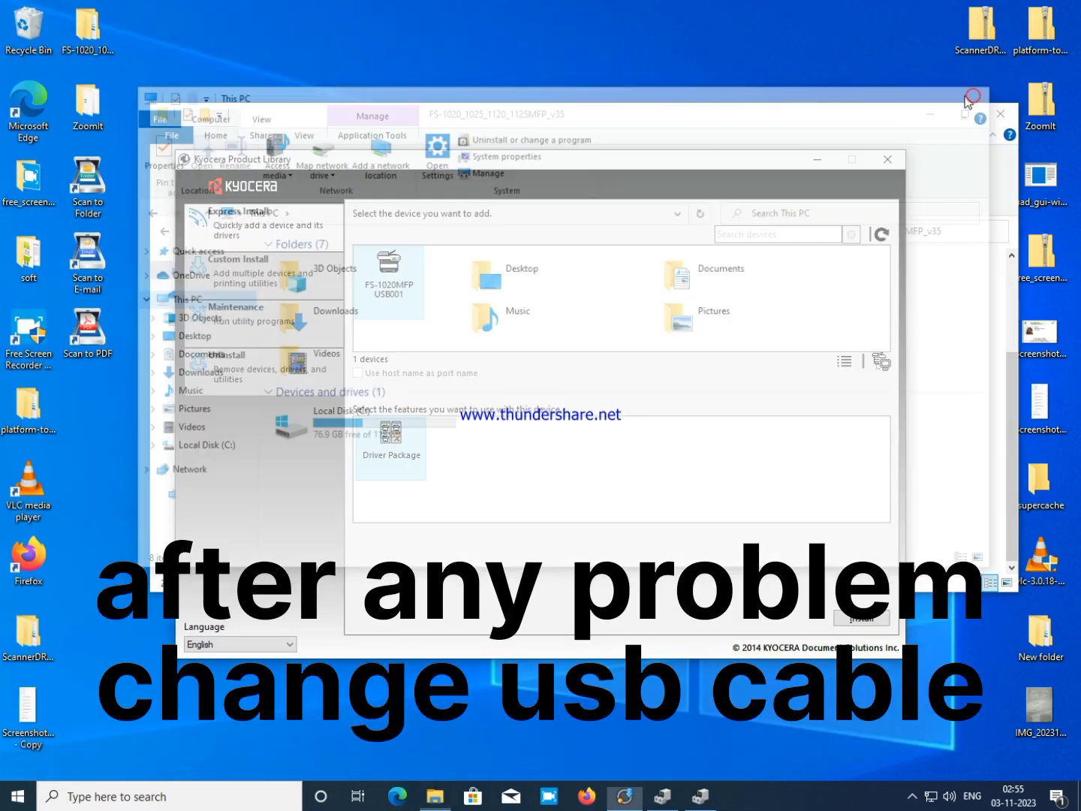
pyautogui.click(910, 796)
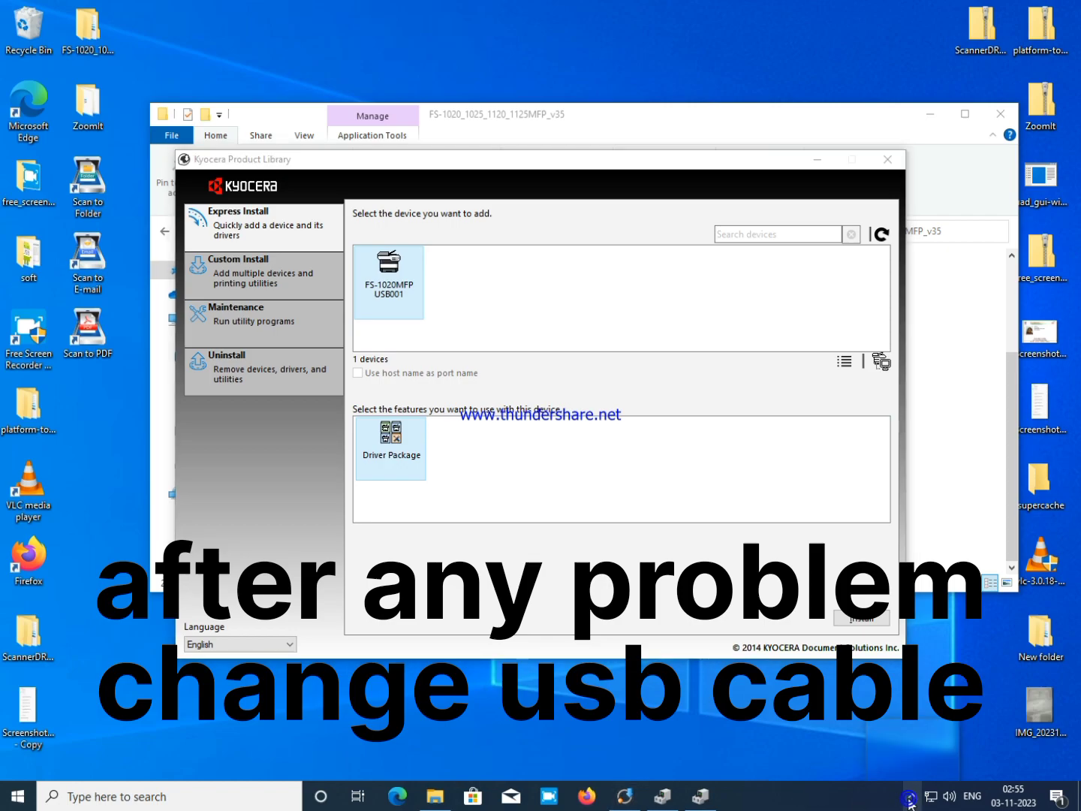
pyautogui.rightClick(911, 768)
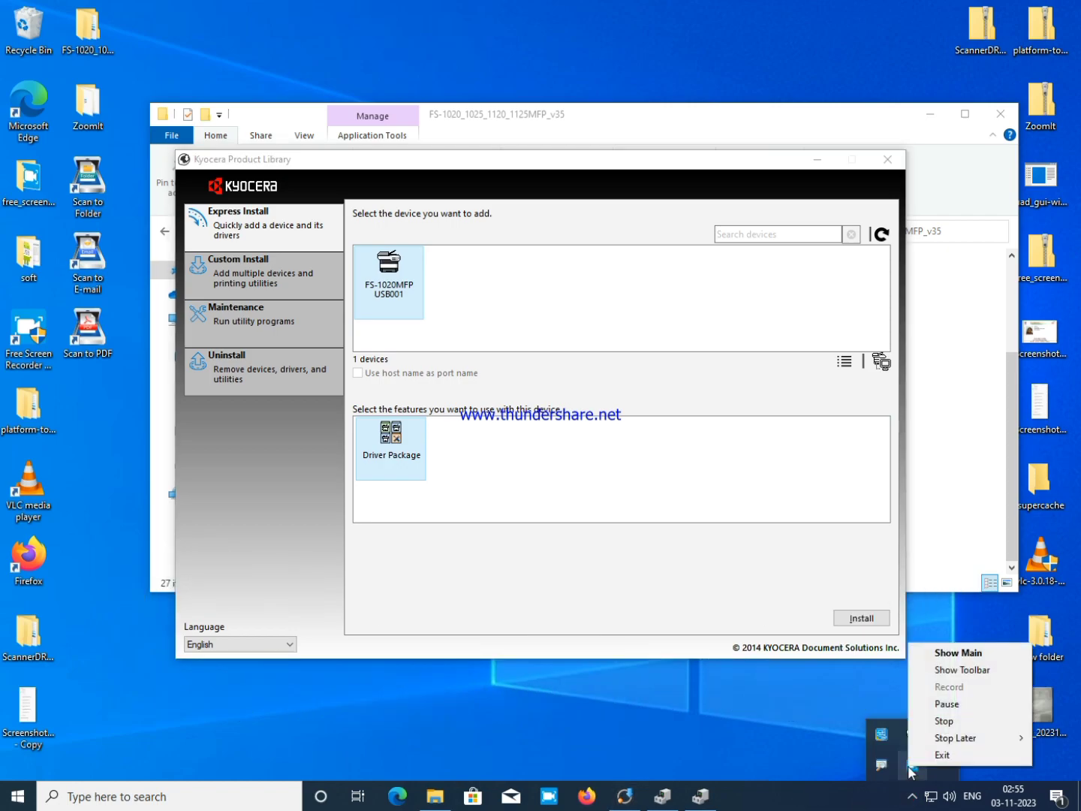